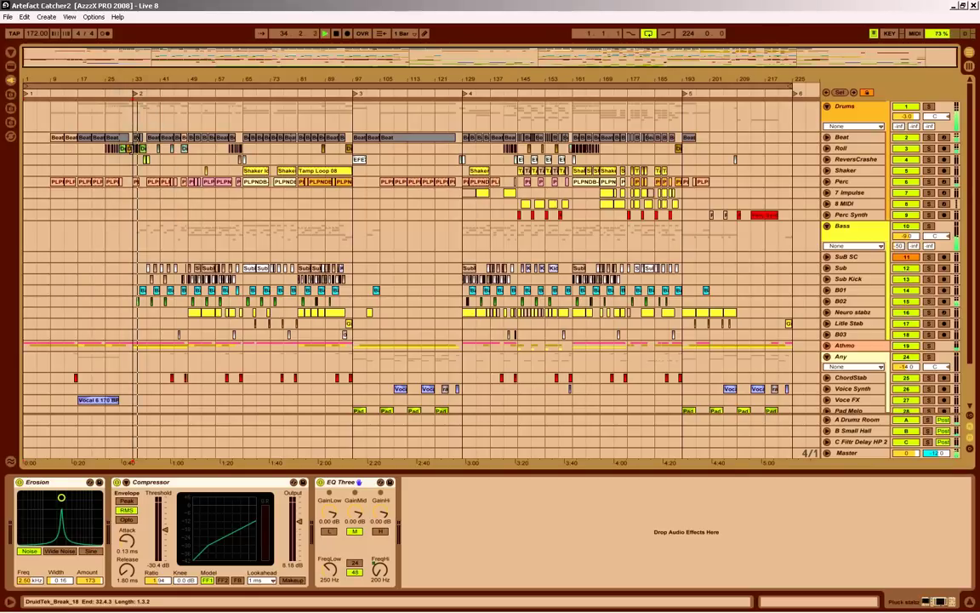
- Show the Master track's device chain and fold the Any, Bass and Drums groups
{"action": "left_click", "coordinate": [862, 452]}
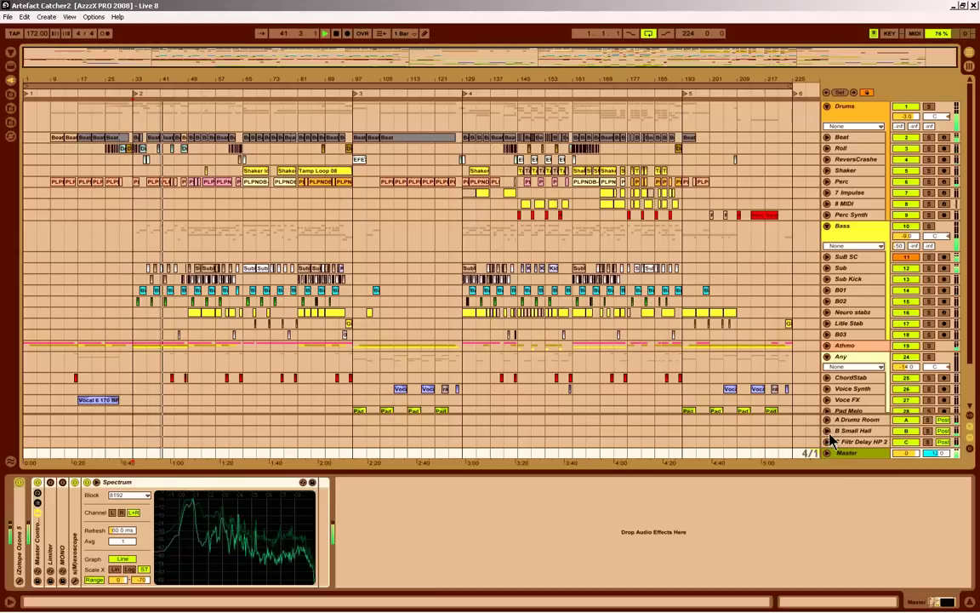
{"action": "left_click", "coordinate": [829, 358]}
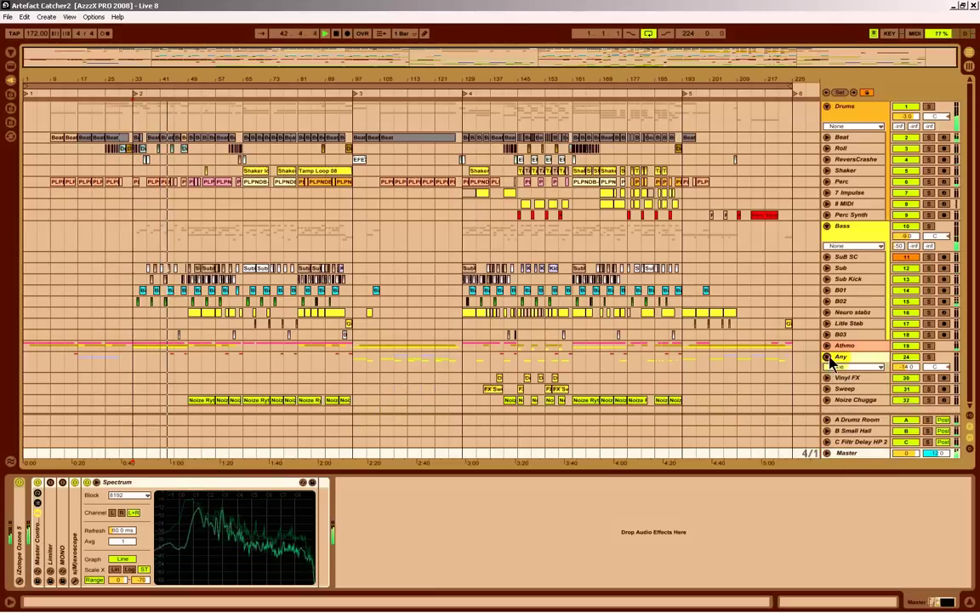
{"action": "left_click", "coordinate": [828, 227]}
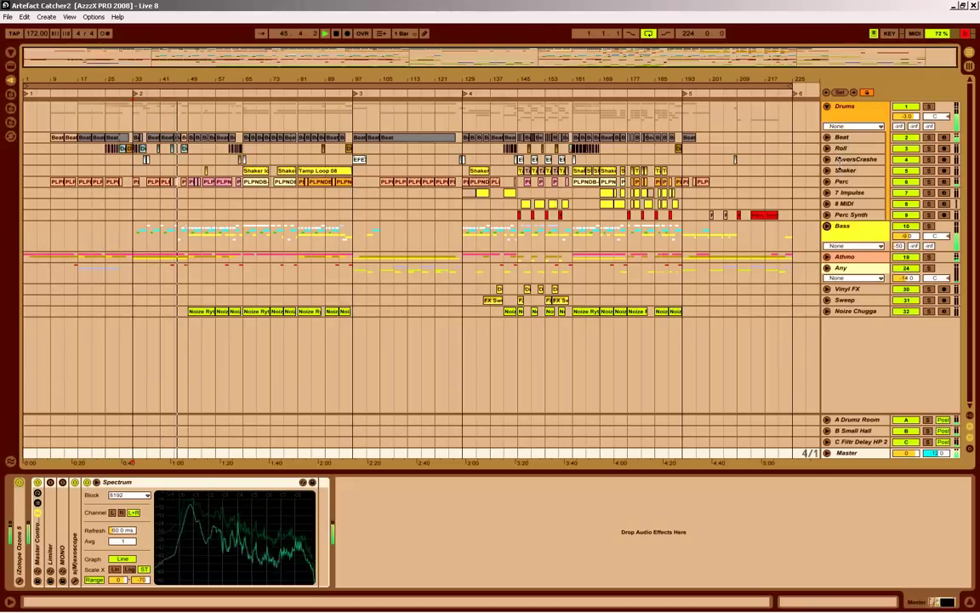
{"action": "left_click", "coordinate": [828, 107]}
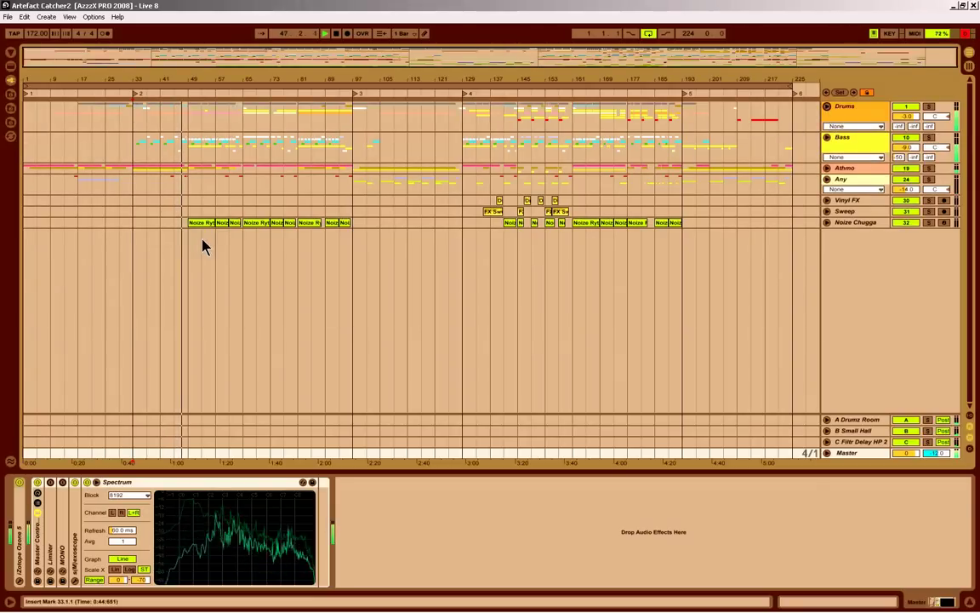
- Unfold the Drums group in the arrangement and switch the window to full screen
{"action": "left_click_drag", "start_coordinate": [126, 81], "coordinate": [225, 80]}
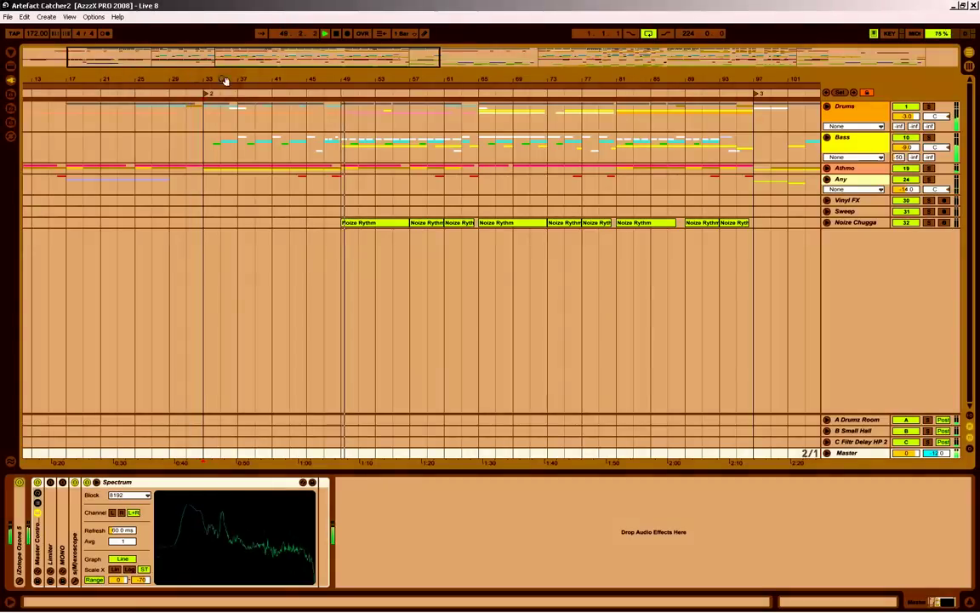
{"action": "left_click", "coordinate": [827, 107]}
{"action": "left_click_drag", "start_coordinate": [405, 82], "coordinate": [411, 78]}
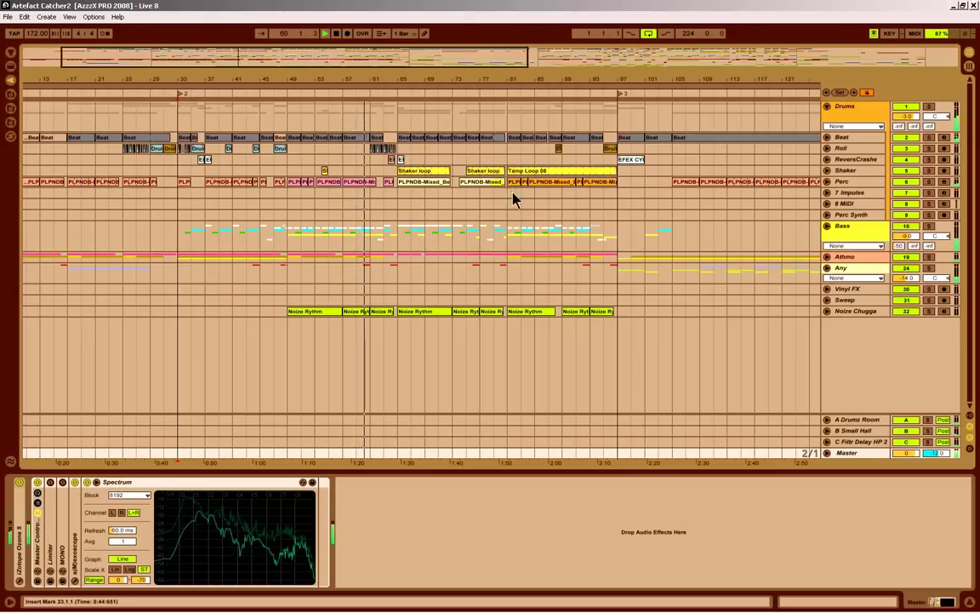
{"action": "key", "text": "F11"}
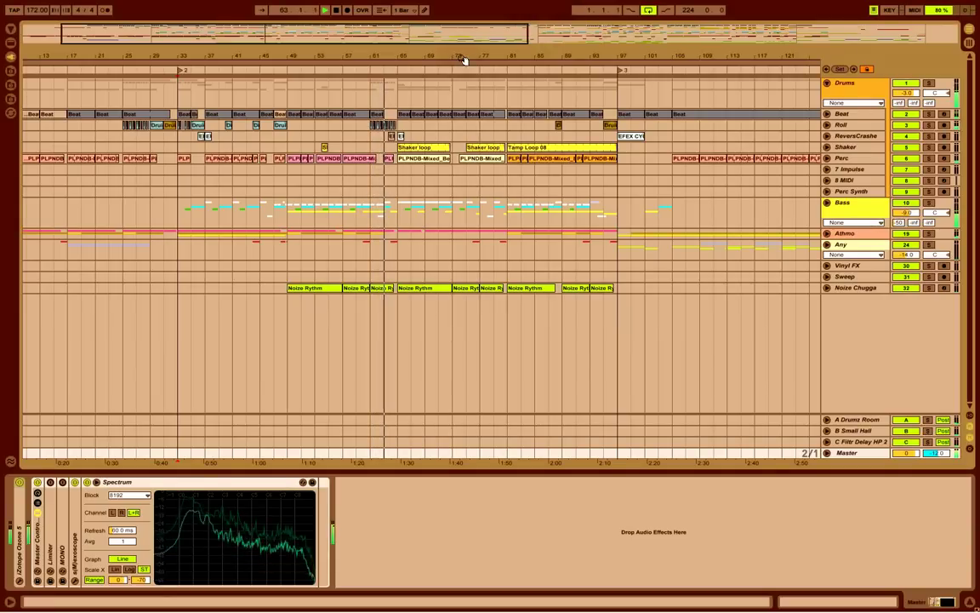
- Examine the Shaker and Beat tracks unfolded around bars 63 to 90, folding the Shaker track again
{"action": "left_click_drag", "start_coordinate": [380, 57], "coordinate": [409, 58]}
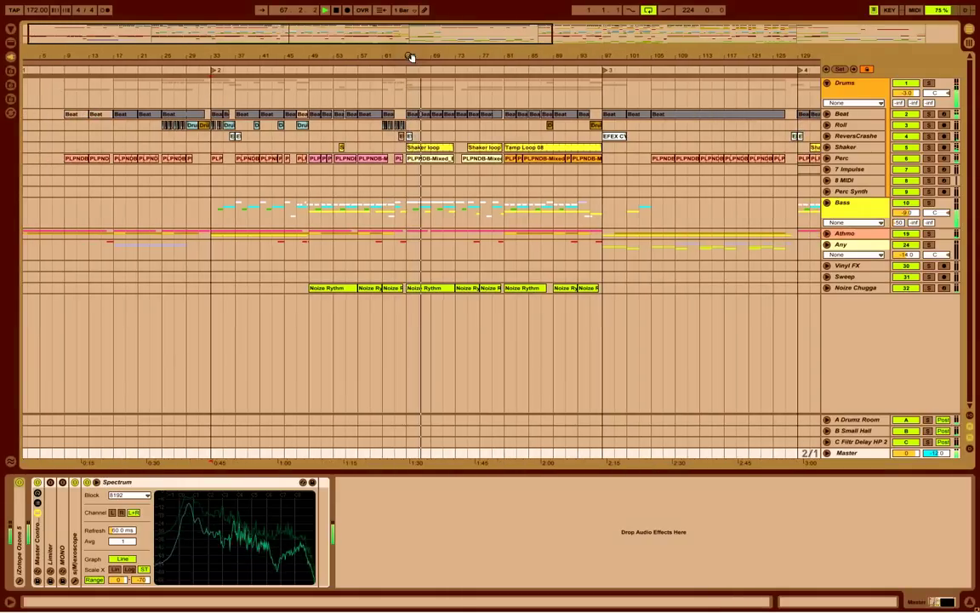
{"action": "left_click", "coordinate": [826, 148]}
{"action": "left_click_drag", "start_coordinate": [436, 59], "coordinate": [284, 63]}
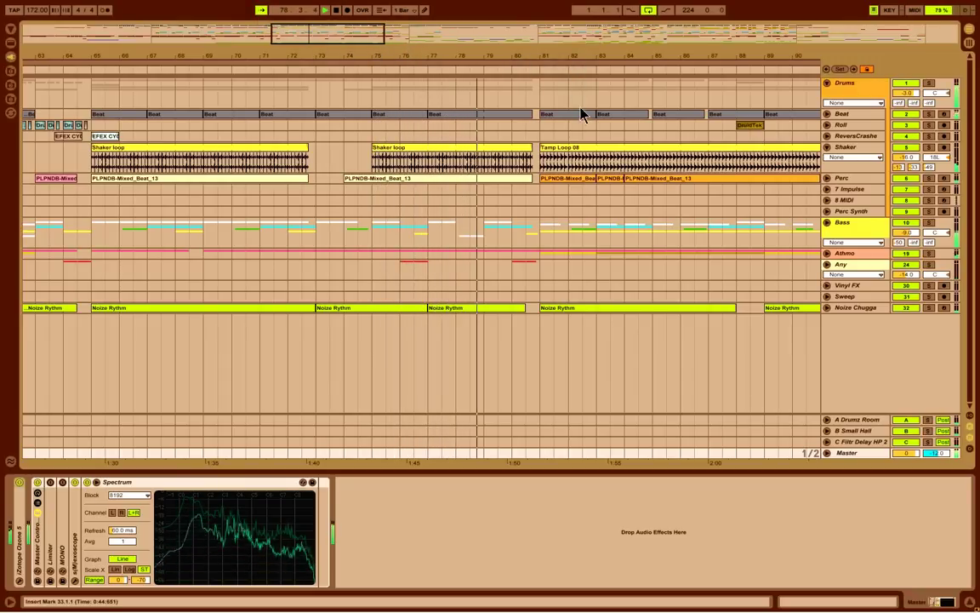
{"action": "left_click", "coordinate": [827, 114]}
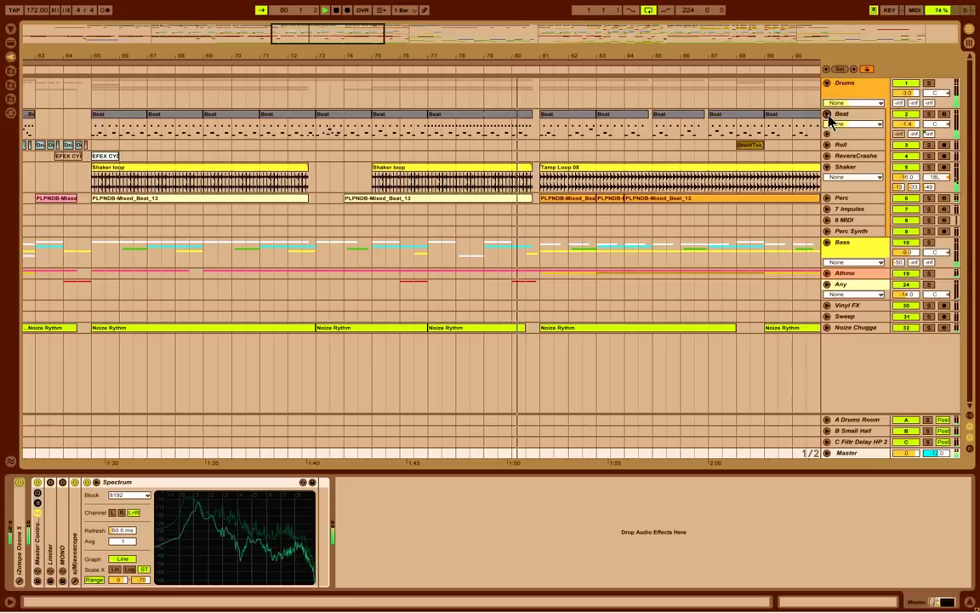
{"action": "left_click", "coordinate": [827, 167]}
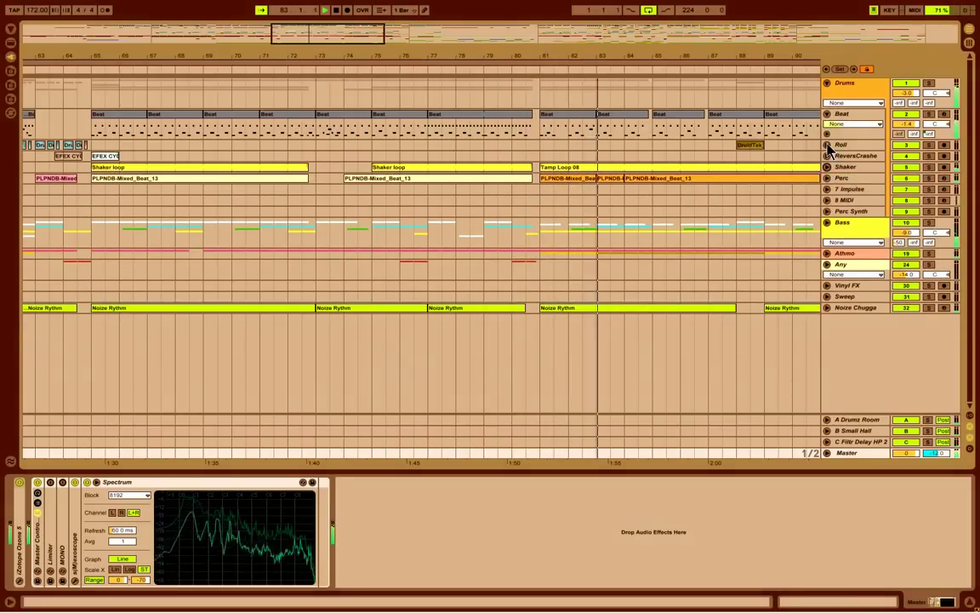
- Examine the Roll track's break clips with the view following playback, and fold the Roll and Beat tracks
{"action": "left_click", "coordinate": [827, 145]}
{"action": "left_click_drag", "start_coordinate": [769, 55], "coordinate": [768, 83]}
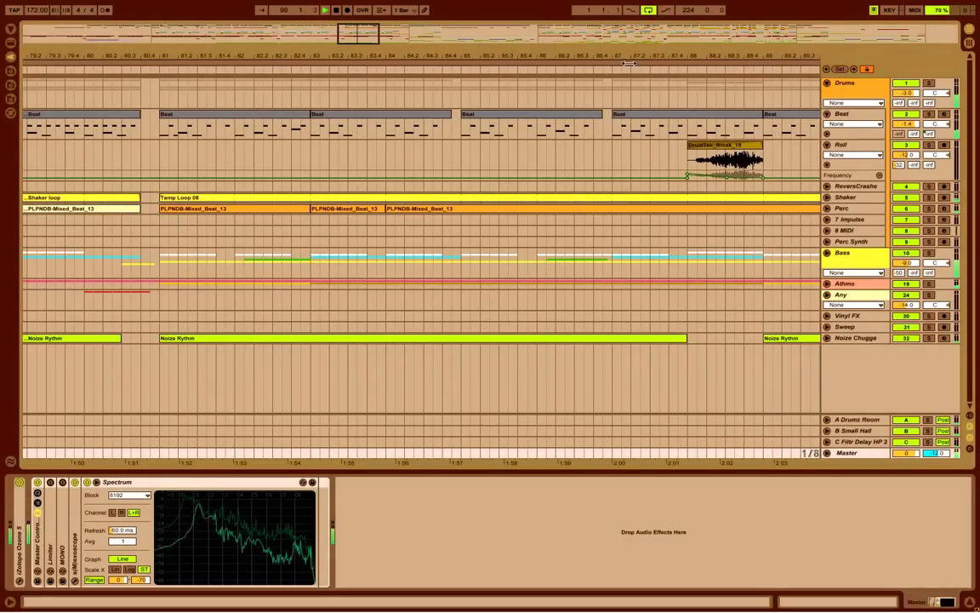
{"action": "left_click", "coordinate": [261, 10]}
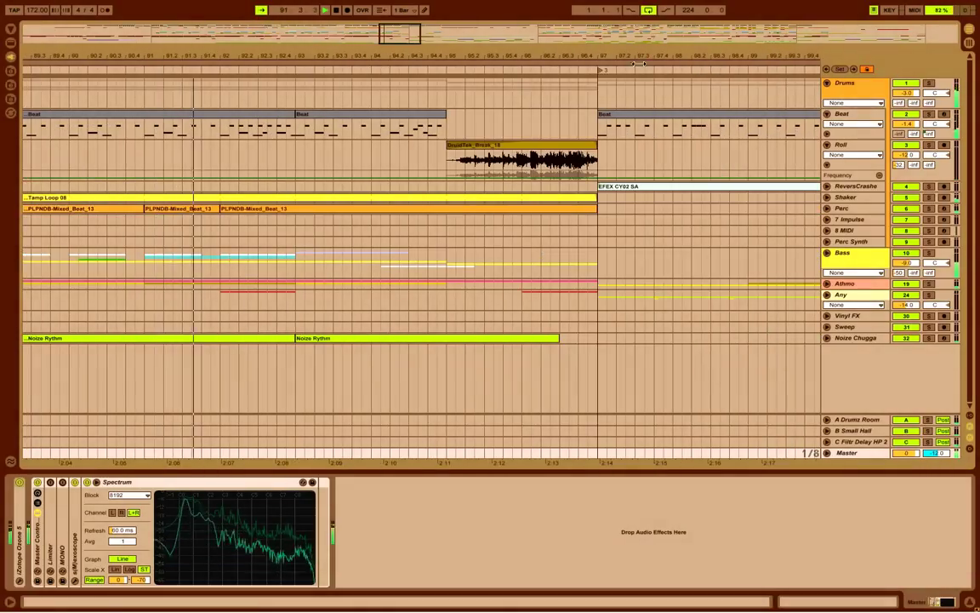
{"action": "left_click", "coordinate": [827, 145]}
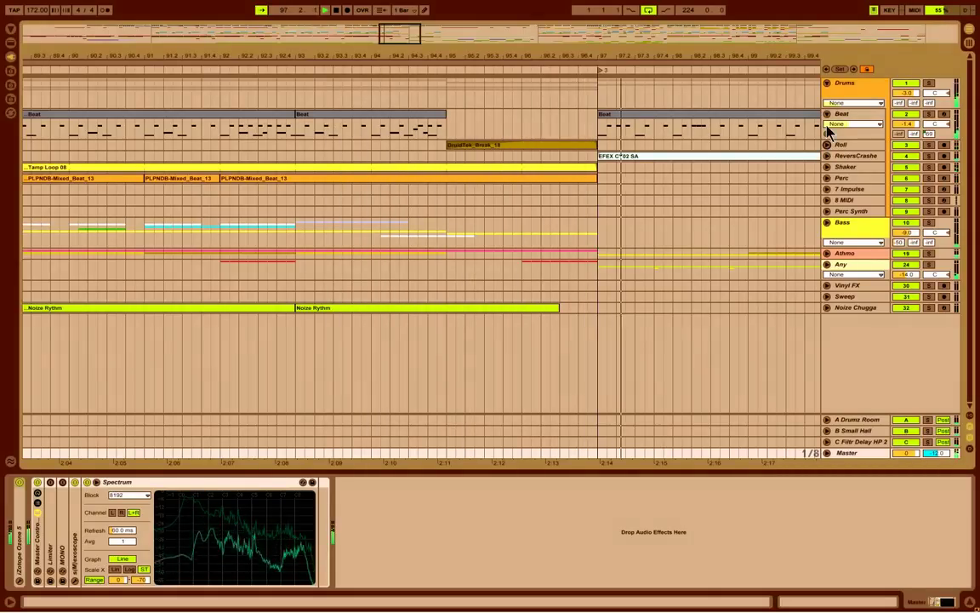
{"action": "left_click", "coordinate": [827, 114]}
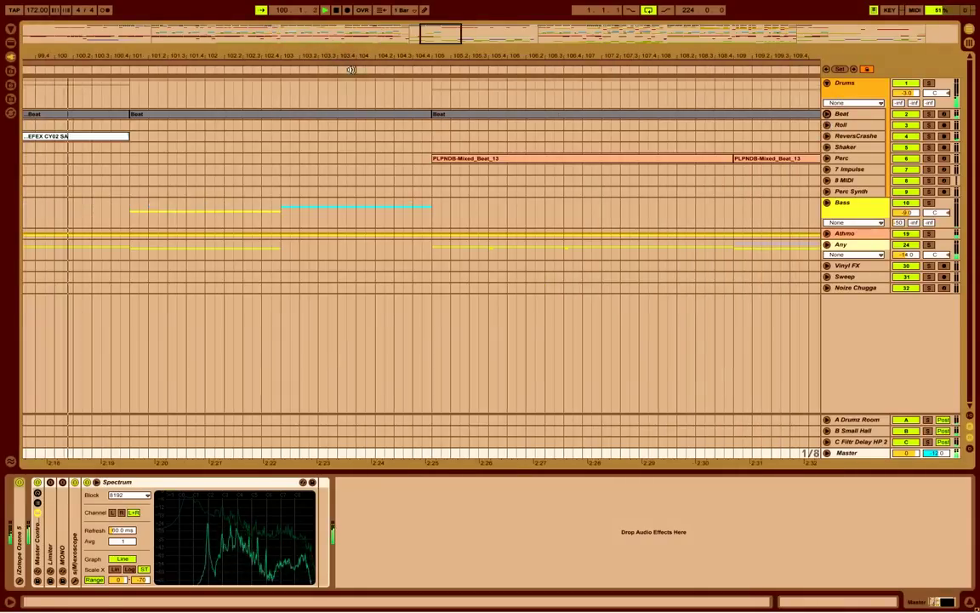
- Open the Master's s(M)exoscope plug-in, watch the waveform during playback, and close it
{"action": "left_click_drag", "start_coordinate": [361, 57], "coordinate": [360, 49]}
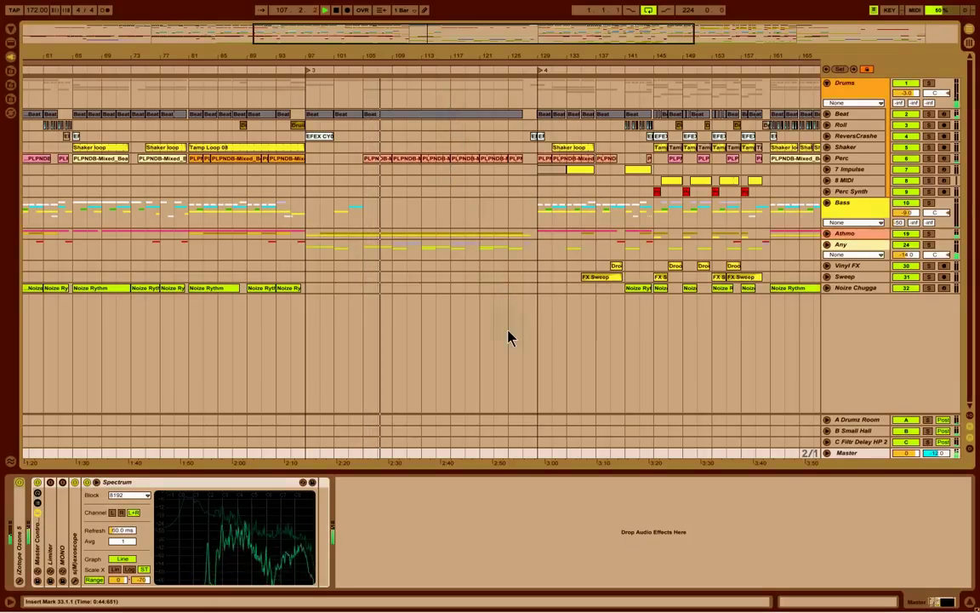
{"action": "left_click", "coordinate": [75, 579]}
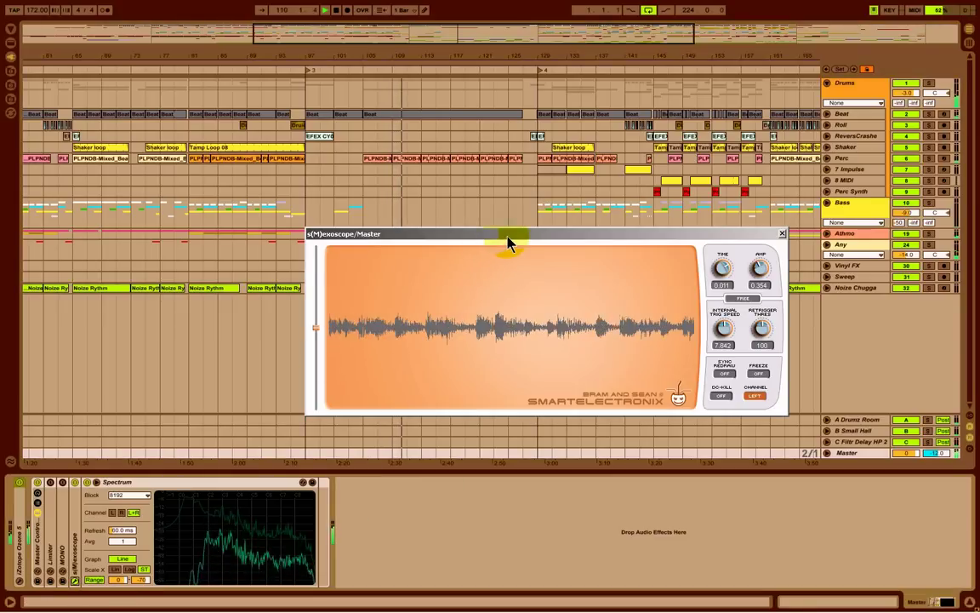
{"action": "left_click_drag", "start_coordinate": [507, 239], "coordinate": [531, 318]}
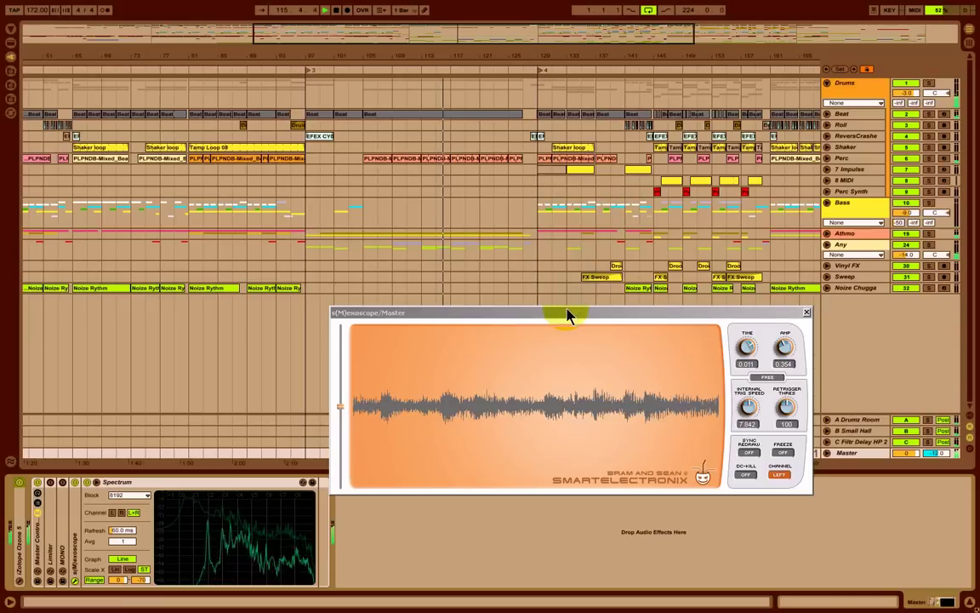
{"action": "left_click_drag", "start_coordinate": [567, 315], "coordinate": [554, 324]}
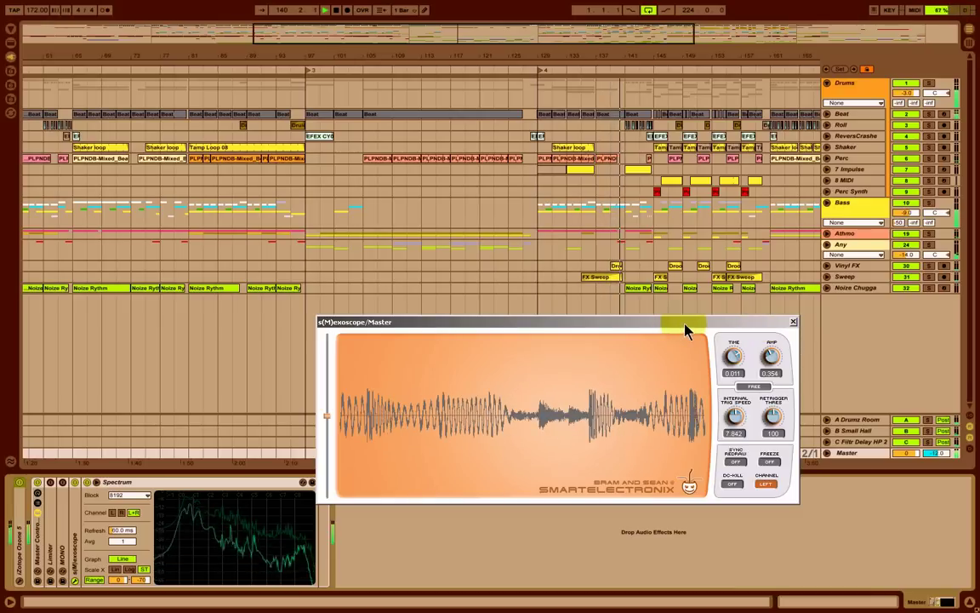
{"action": "left_click", "coordinate": [793, 322]}
- Hide the device and clip detail area so the arrangement fills the full window height
{"action": "left_click_drag", "start_coordinate": [567, 54], "coordinate": [568, 53]}
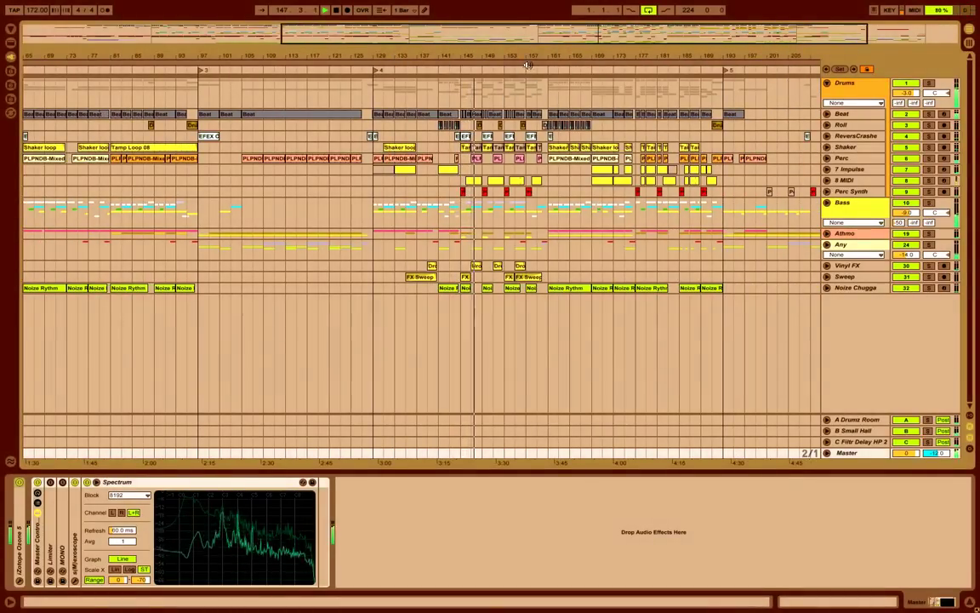
{"action": "scroll", "coordinate": [537, 56], "scroll_direction": "right", "scroll_amount": 5}
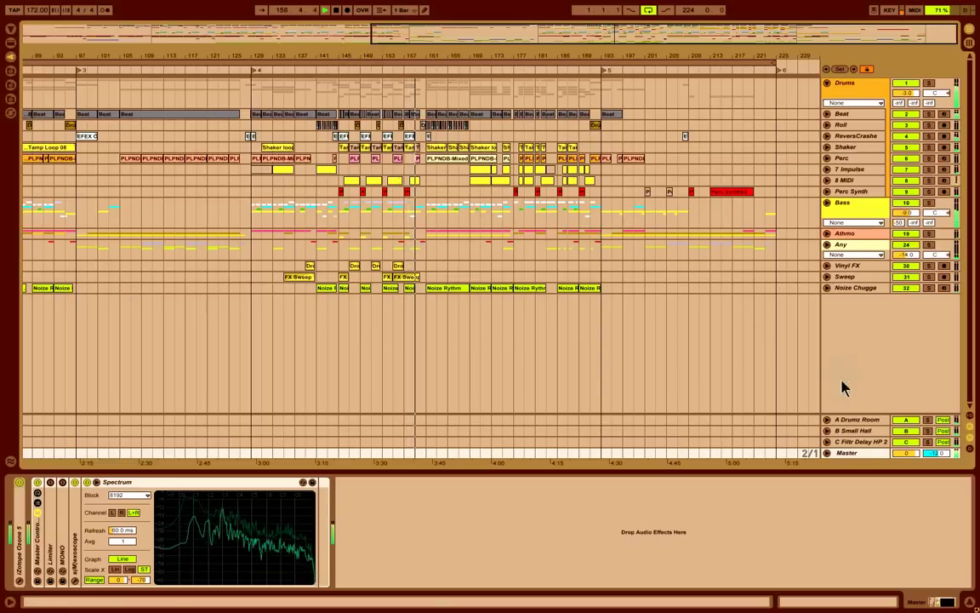
{"action": "left_click", "coordinate": [853, 454]}
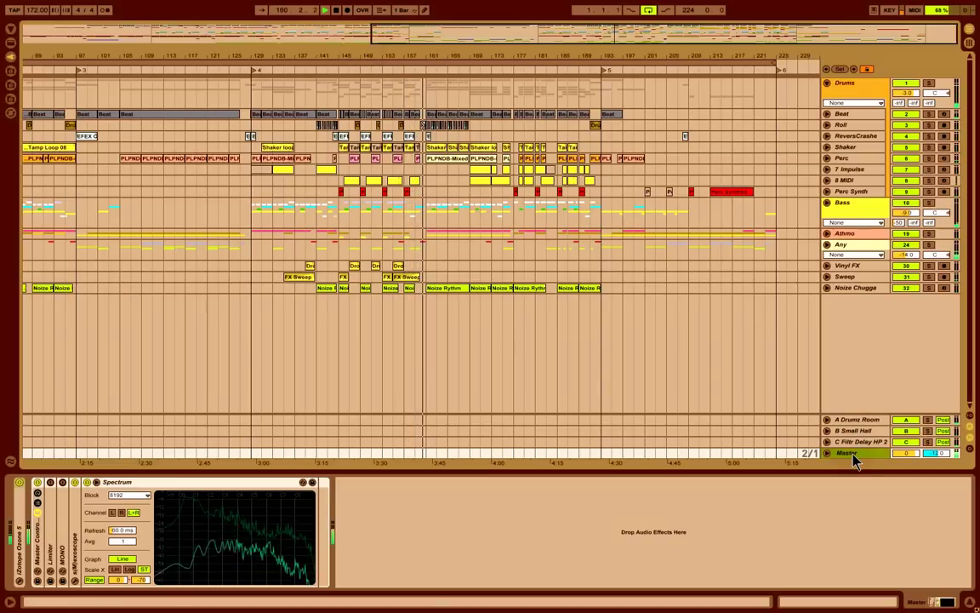
{"action": "key", "text": "shift+Tab"}
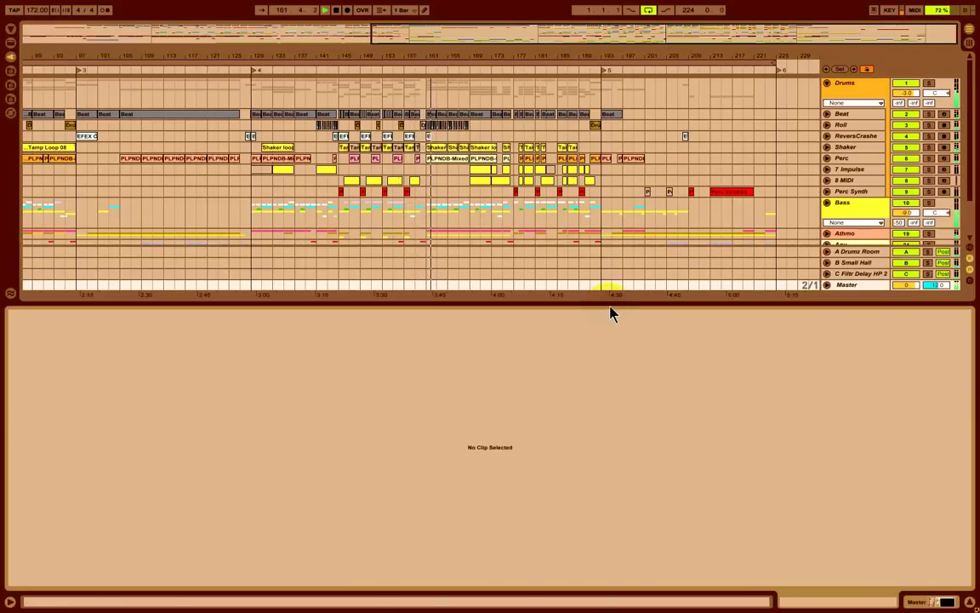
{"action": "left_click_drag", "start_coordinate": [612, 302], "coordinate": [582, 607]}
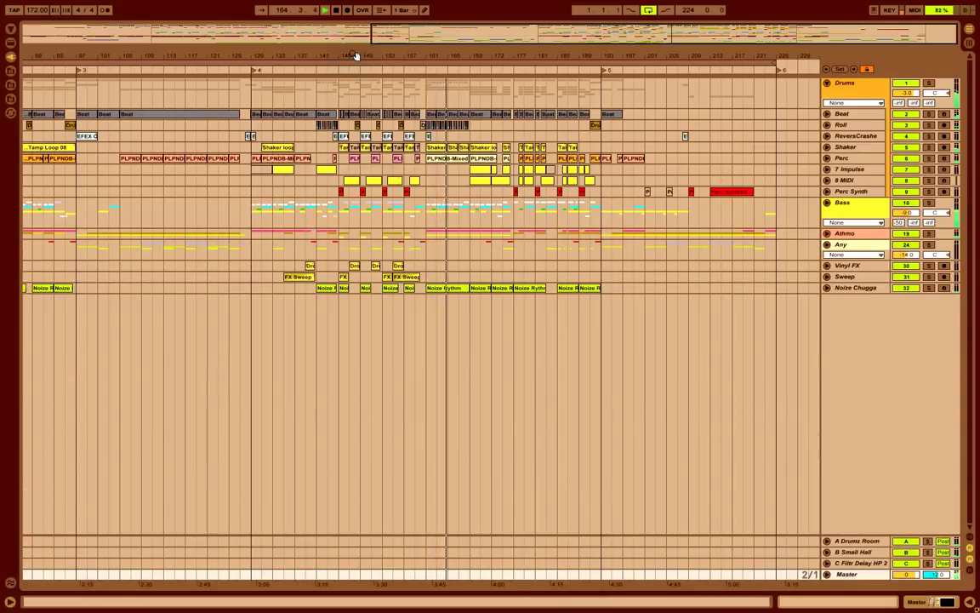
- Turn off looping for the arrangement near the song's final section
{"action": "left_click_drag", "start_coordinate": [357, 55], "coordinate": [420, 55]}
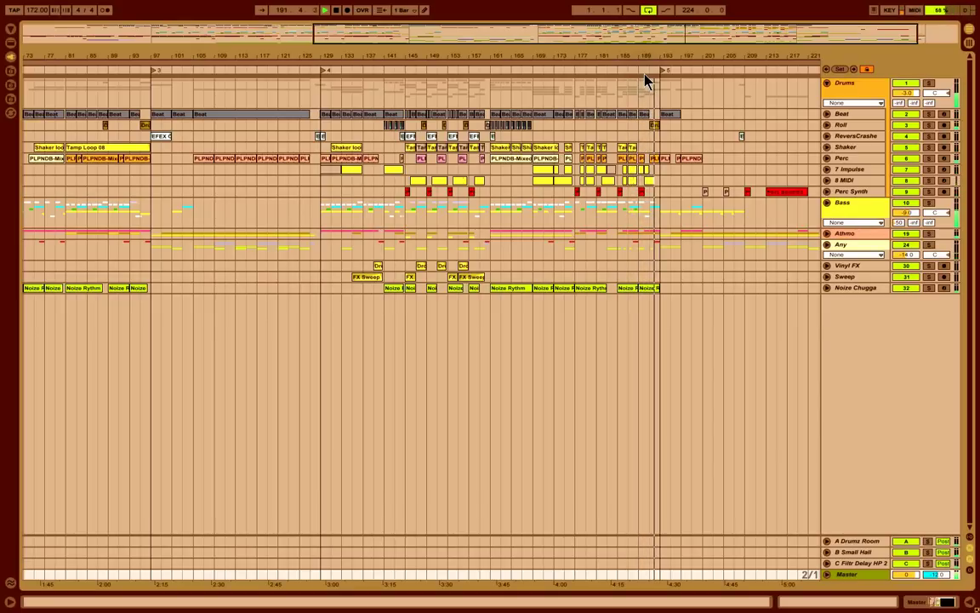
{"action": "left_click_drag", "start_coordinate": [669, 56], "coordinate": [620, 56]}
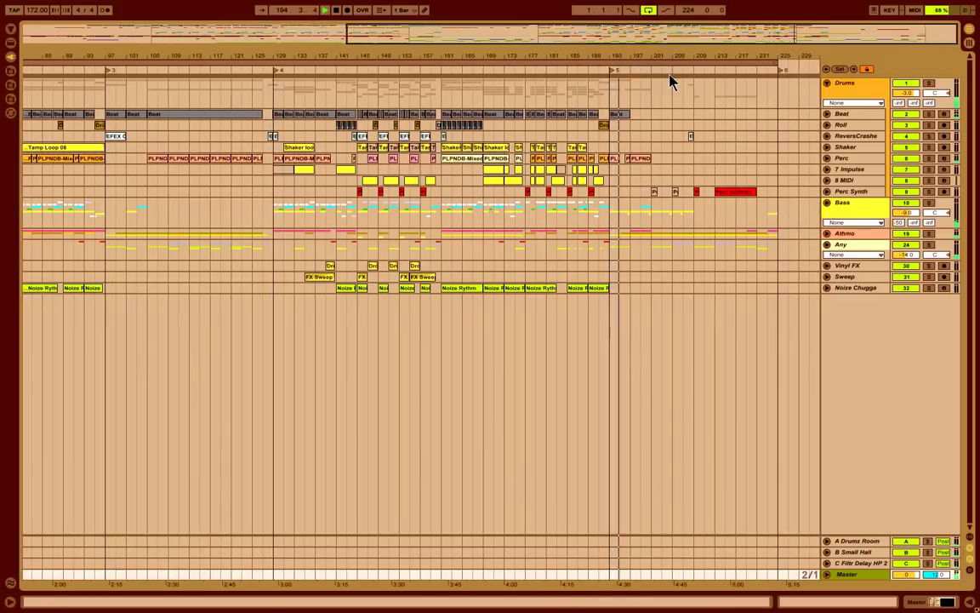
{"action": "left_click", "coordinate": [651, 11]}
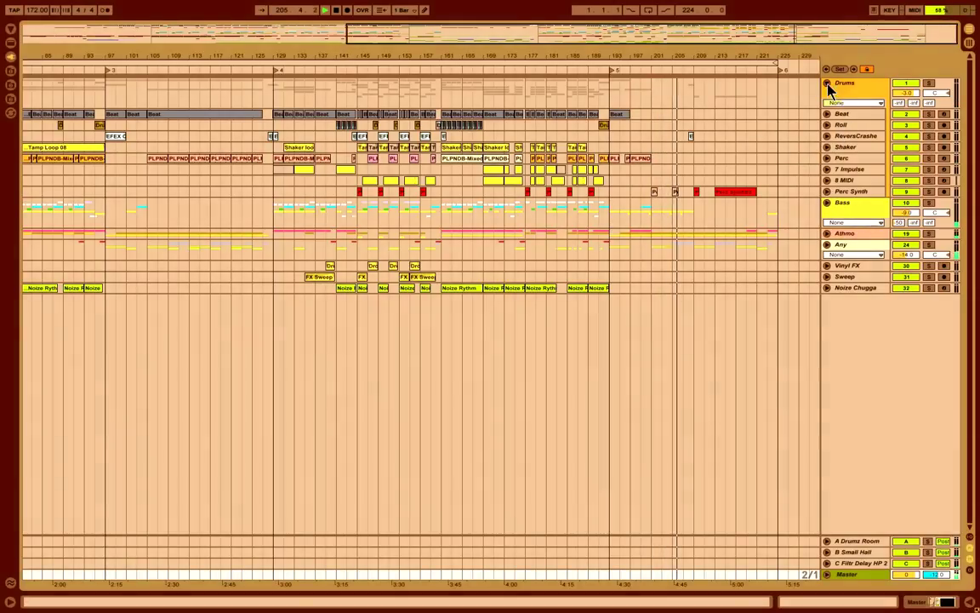
- Fold the Drums group, leave only Drums active among the main tracks, and play from locator 2 at bar 33
{"action": "left_click", "coordinate": [827, 84]}
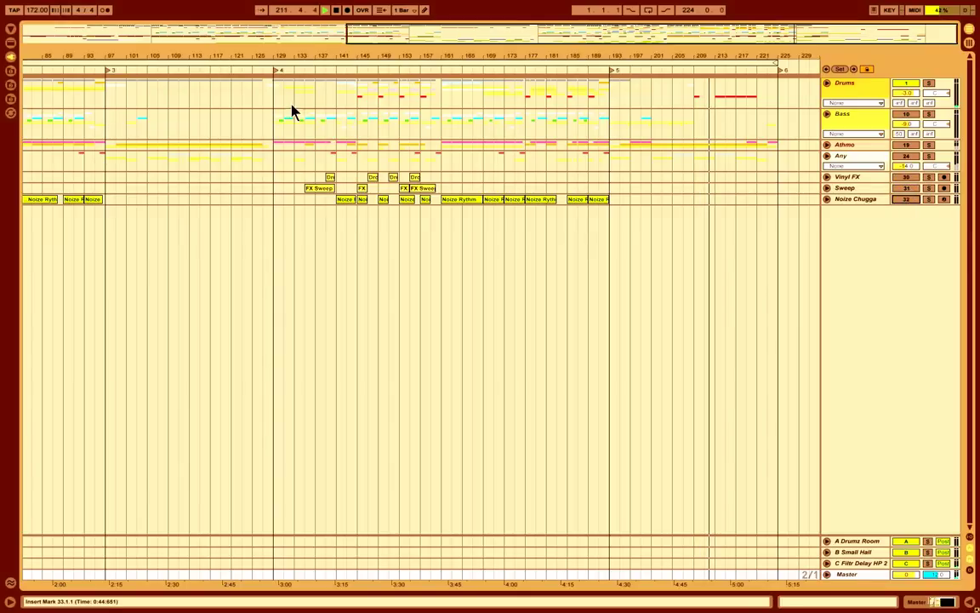
{"action": "left_click_drag", "start_coordinate": [95, 58], "coordinate": [347, 57]}
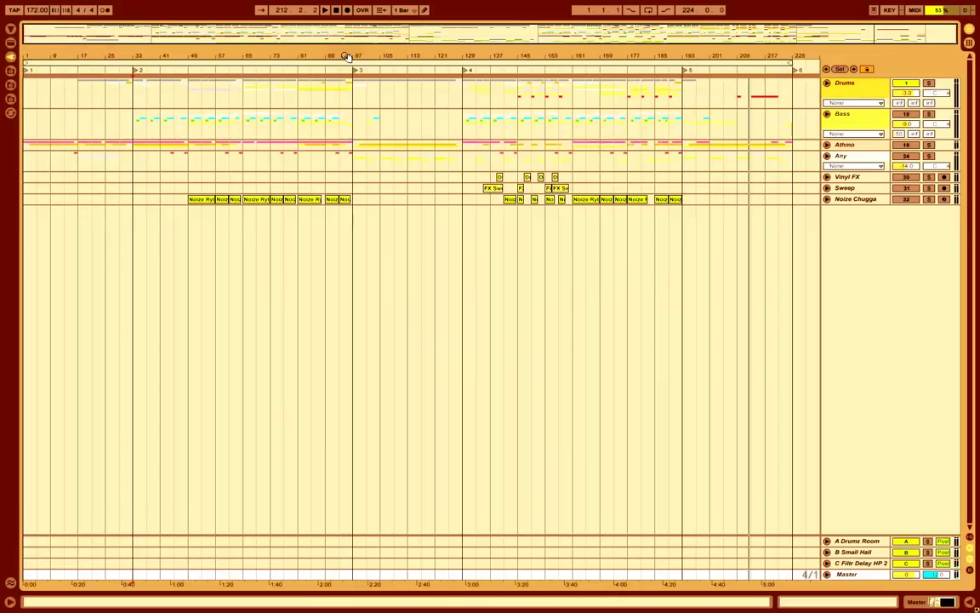
{"action": "left_click", "coordinate": [133, 75]}
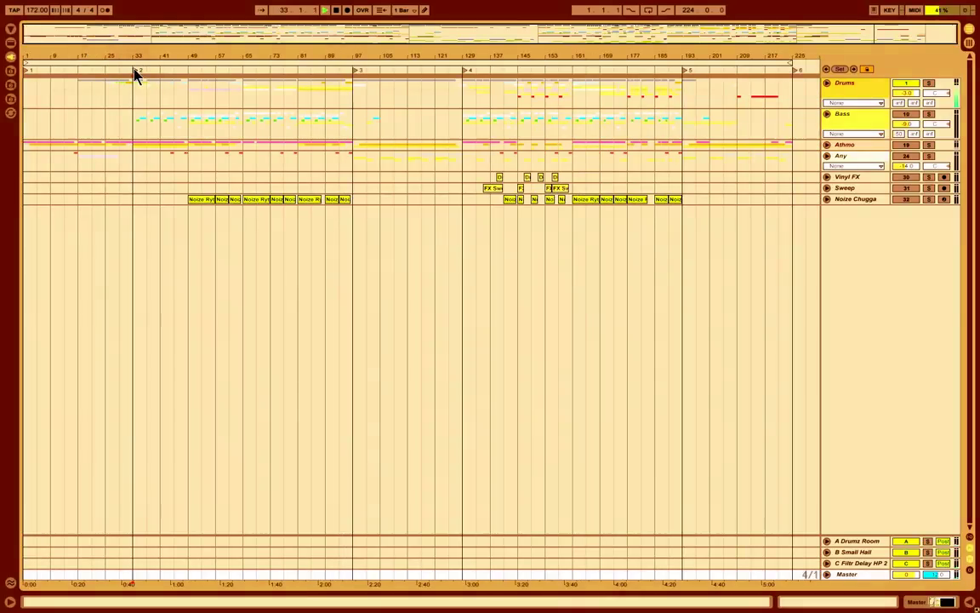
- Solo the Beat track inside the unfolded Drums group and show its Drumz Artefact Catcher drum rack
{"action": "left_click", "coordinate": [827, 84]}
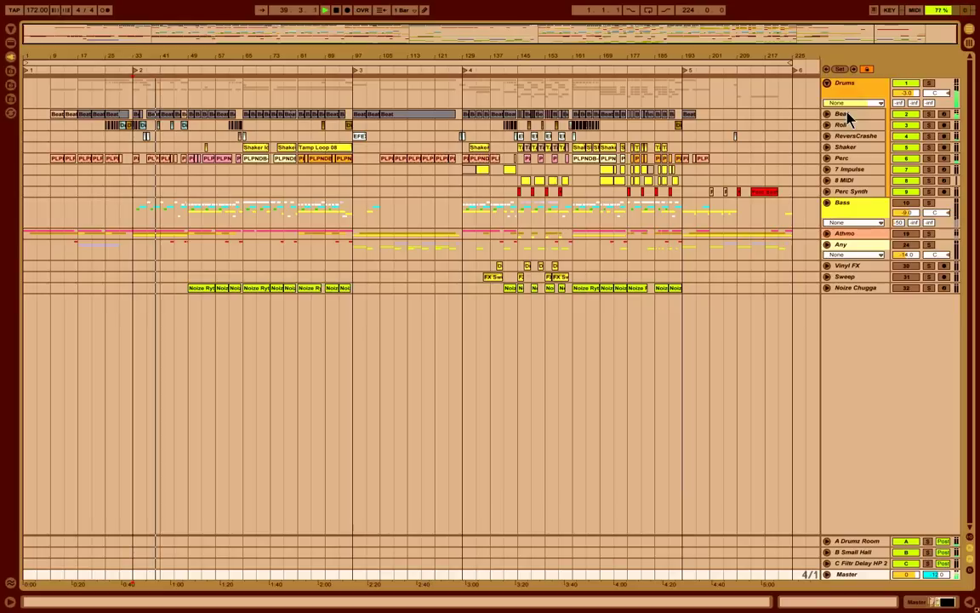
{"action": "left_click", "coordinate": [928, 114]}
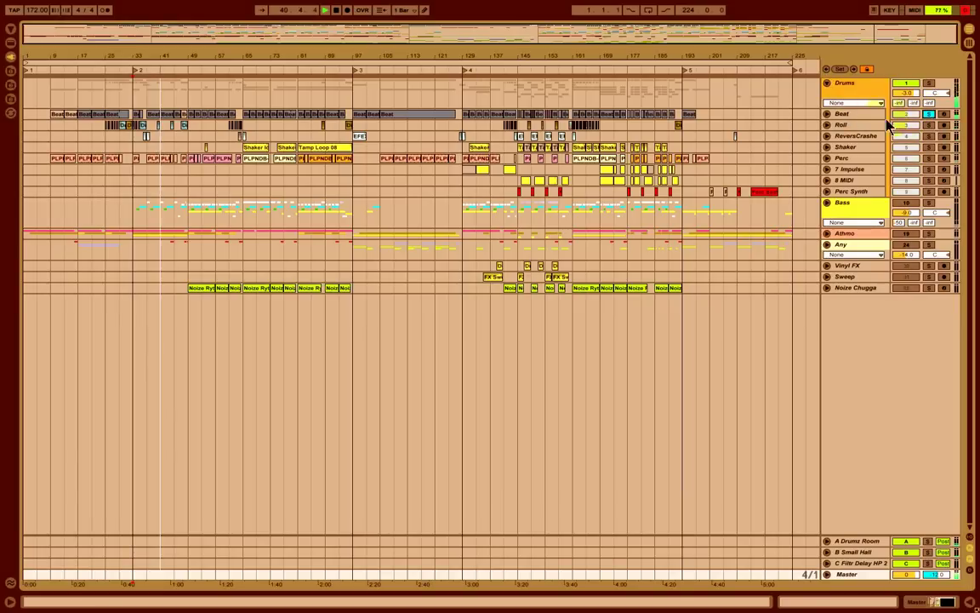
{"action": "left_click", "coordinate": [842, 118]}
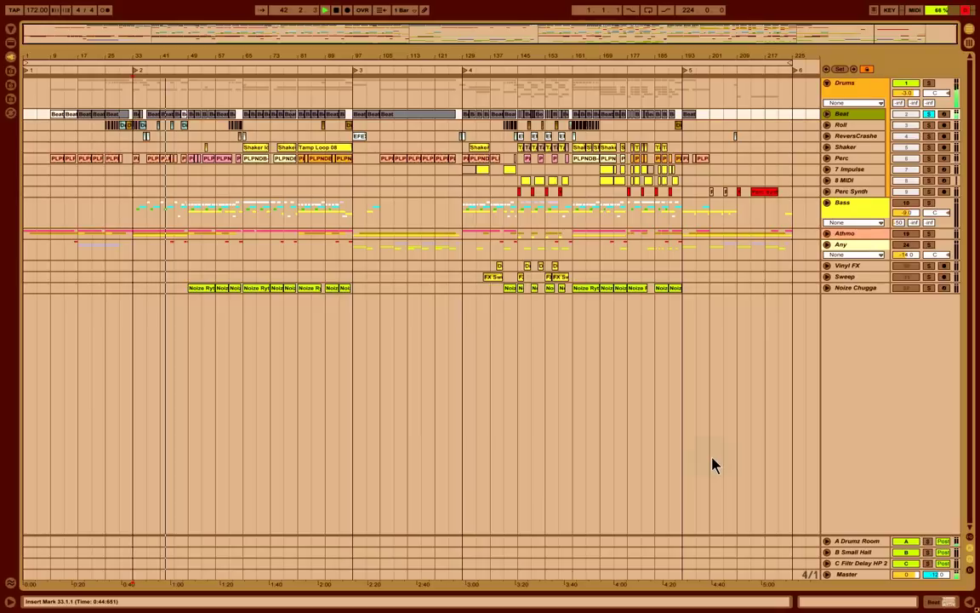
{"action": "key", "text": "shift+Tab"}
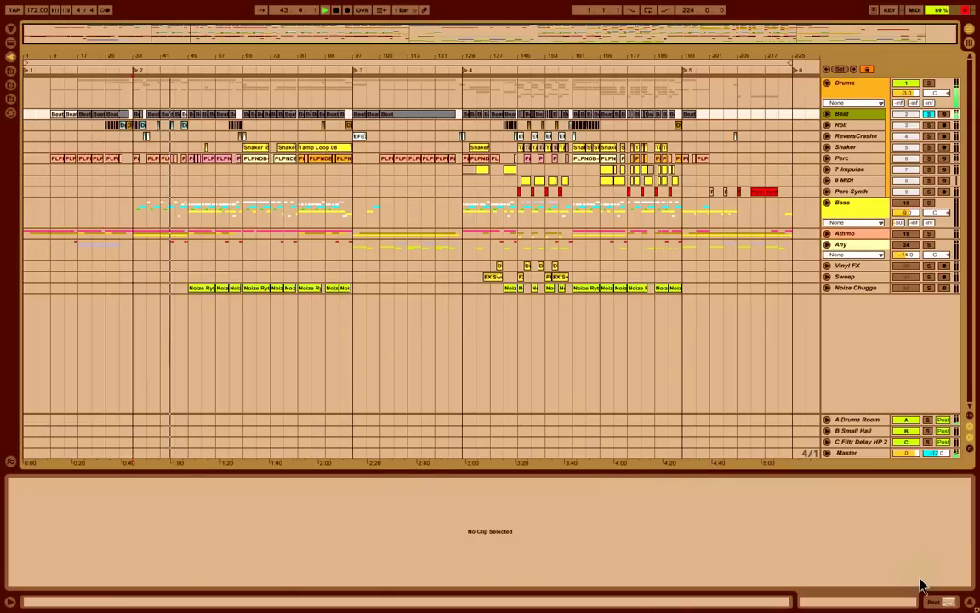
{"action": "left_click", "coordinate": [932, 602]}
{"action": "left_click", "coordinate": [47, 578]}
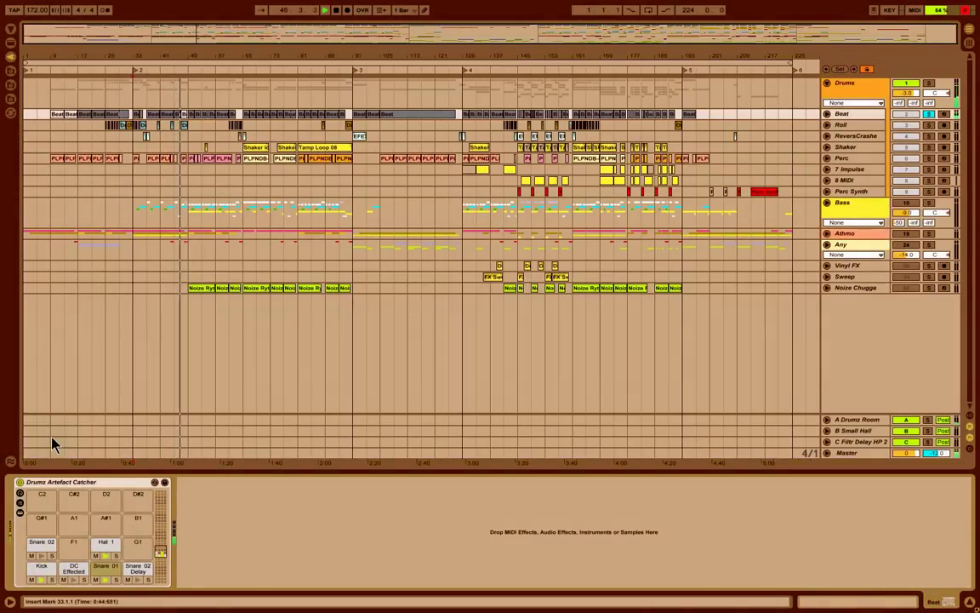
- Switch to the Session mixer with the browser hidden, fold the Perc slices, and unfold the Beat drum rack's chains
{"action": "key", "text": "Tab"}
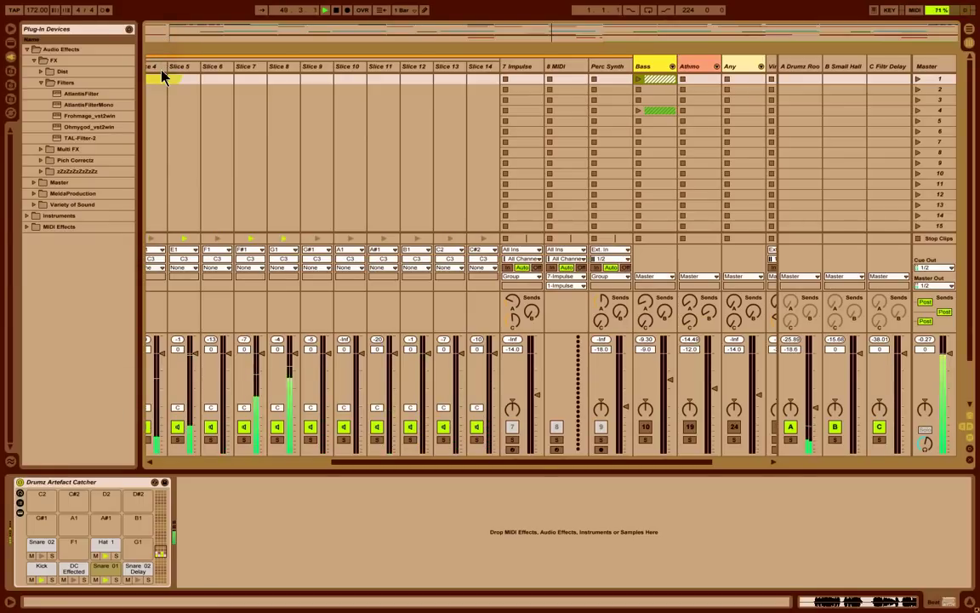
{"action": "key", "text": "ctrl+alt+b"}
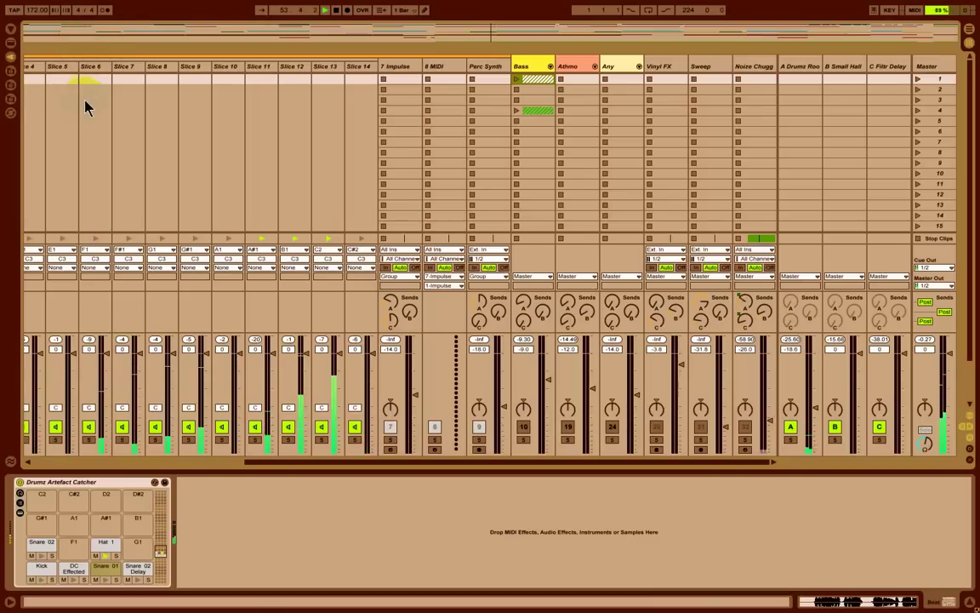
{"action": "scroll", "coordinate": [94, 85], "scroll_direction": "down", "scroll_amount": 5}
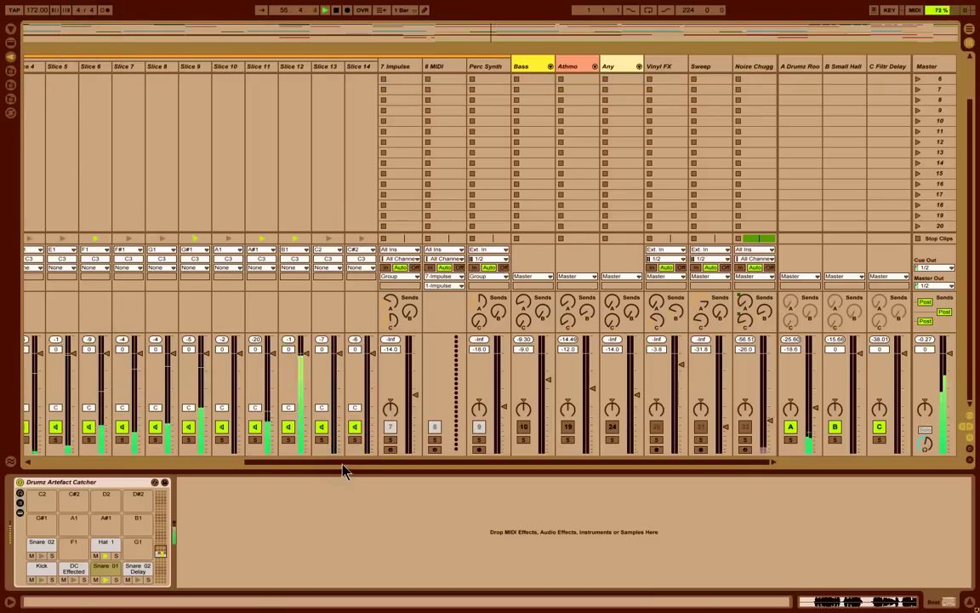
{"action": "scroll", "coordinate": [307, 418], "scroll_direction": "left", "scroll_amount": 10}
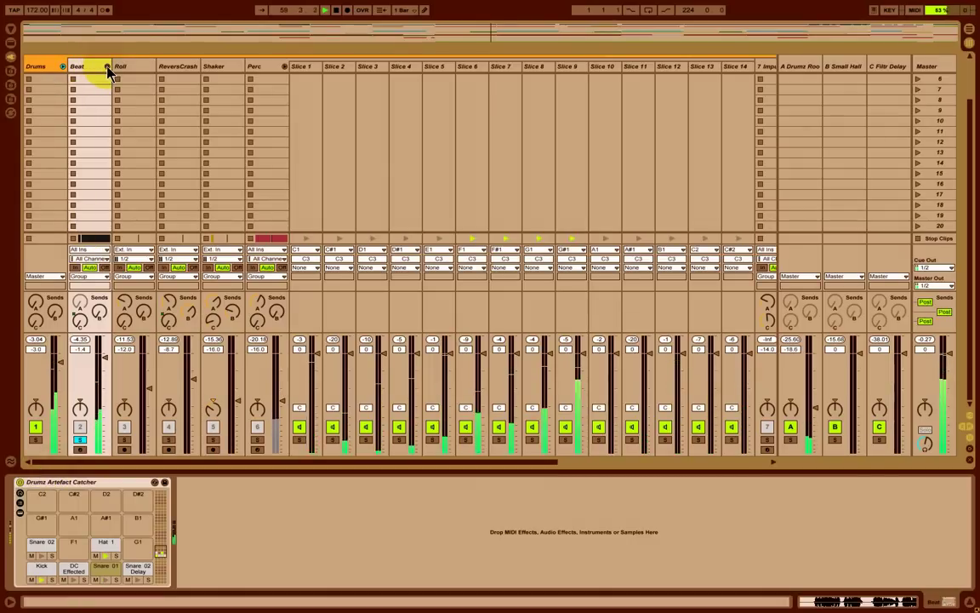
{"action": "left_click", "coordinate": [284, 68]}
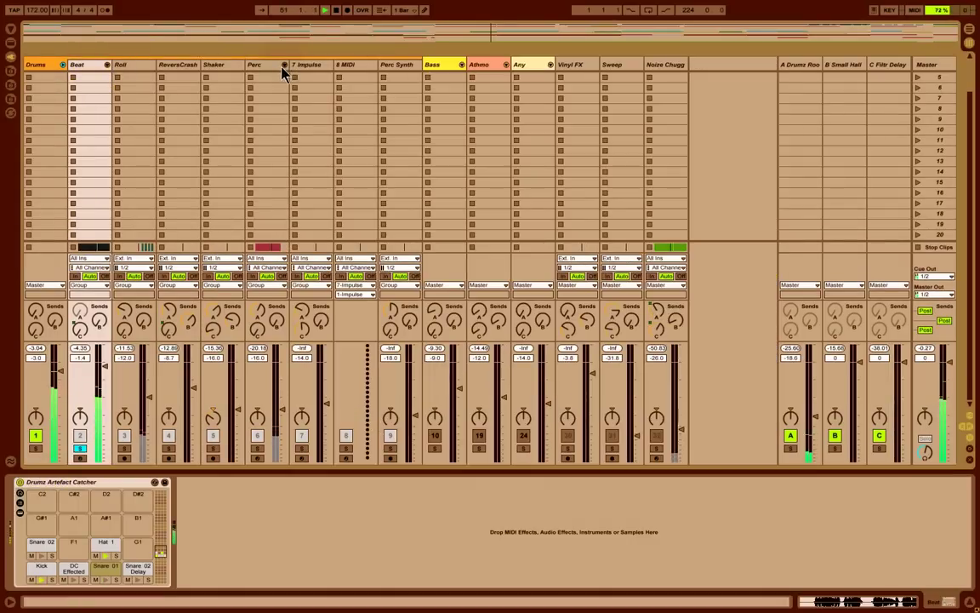
{"action": "left_click", "coordinate": [108, 65]}
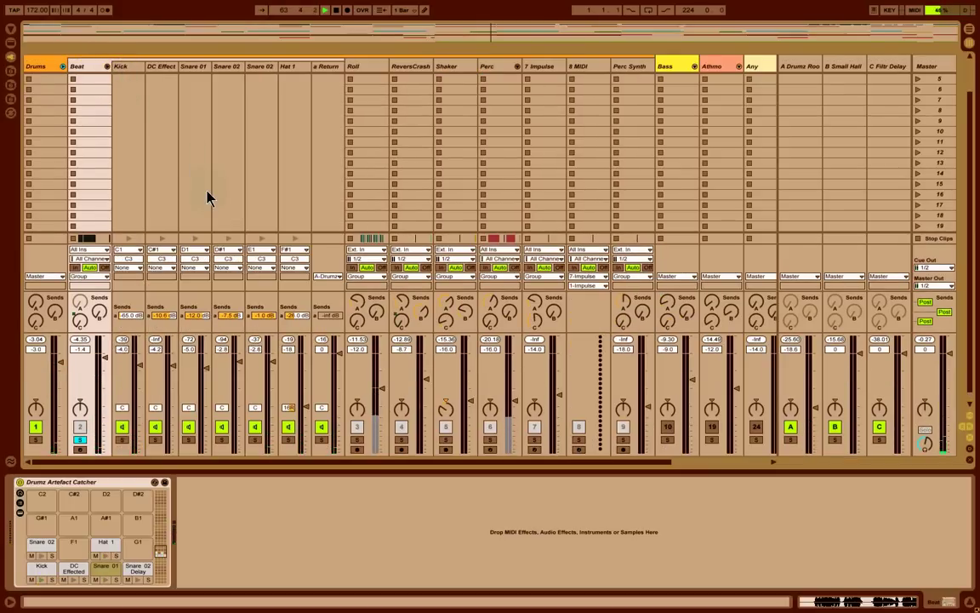
- Restart playback, show the Snare 01 chain's devices, and unfold its Chord device for a look before folding it again
{"action": "key", "text": "space"}
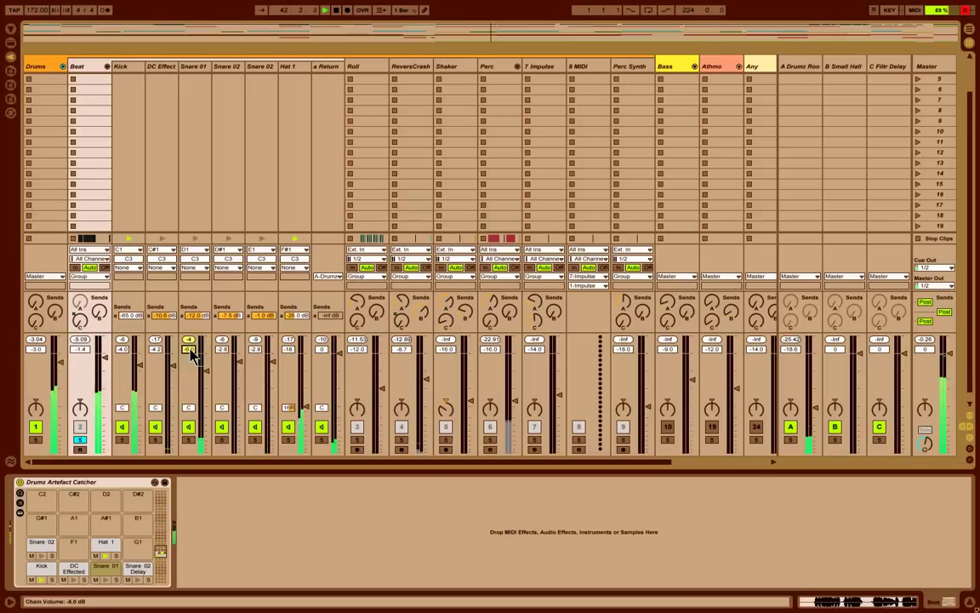
{"action": "left_click", "coordinate": [193, 66]}
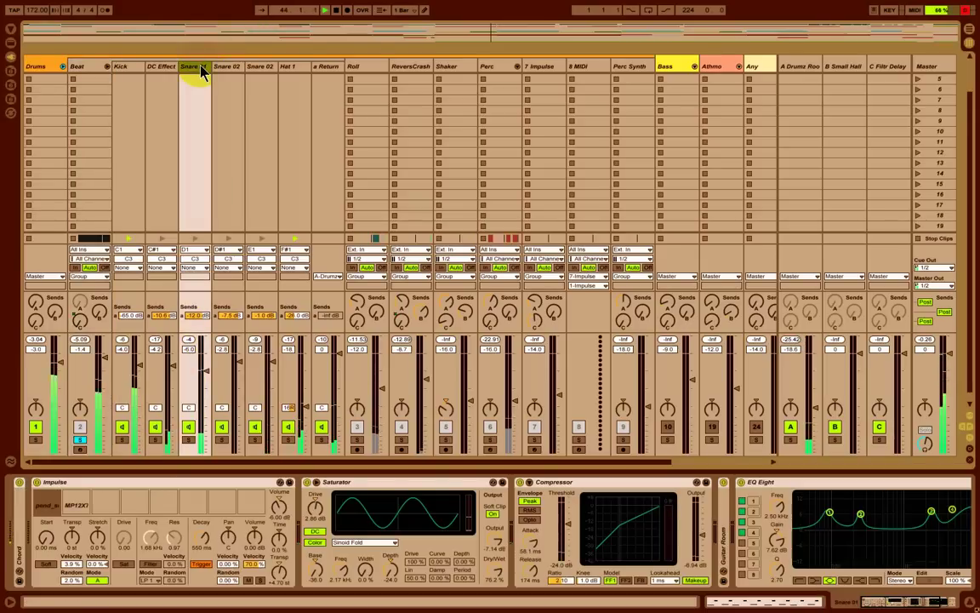
{"action": "double_click", "coordinate": [24, 527]}
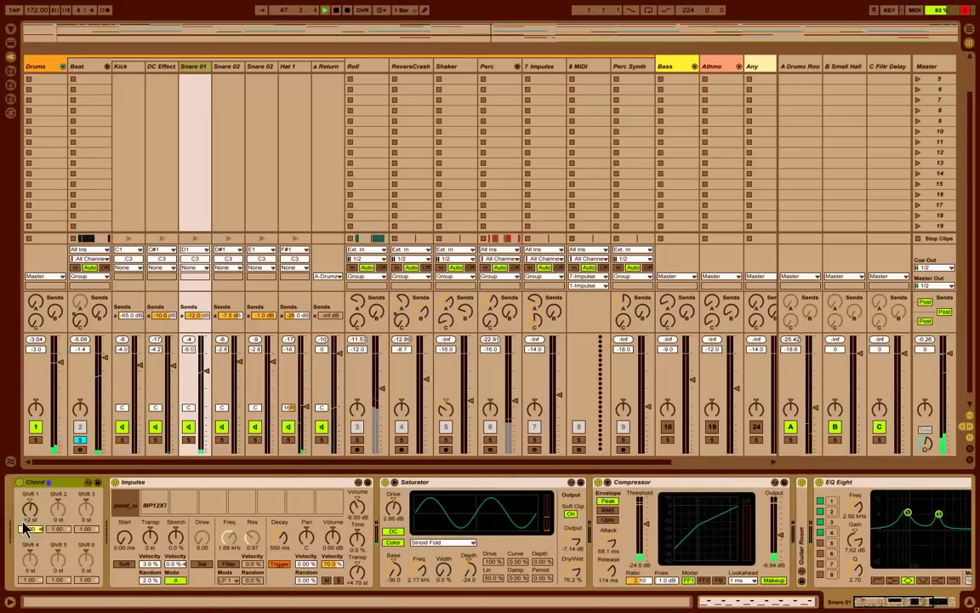
{"action": "double_click", "coordinate": [53, 488]}
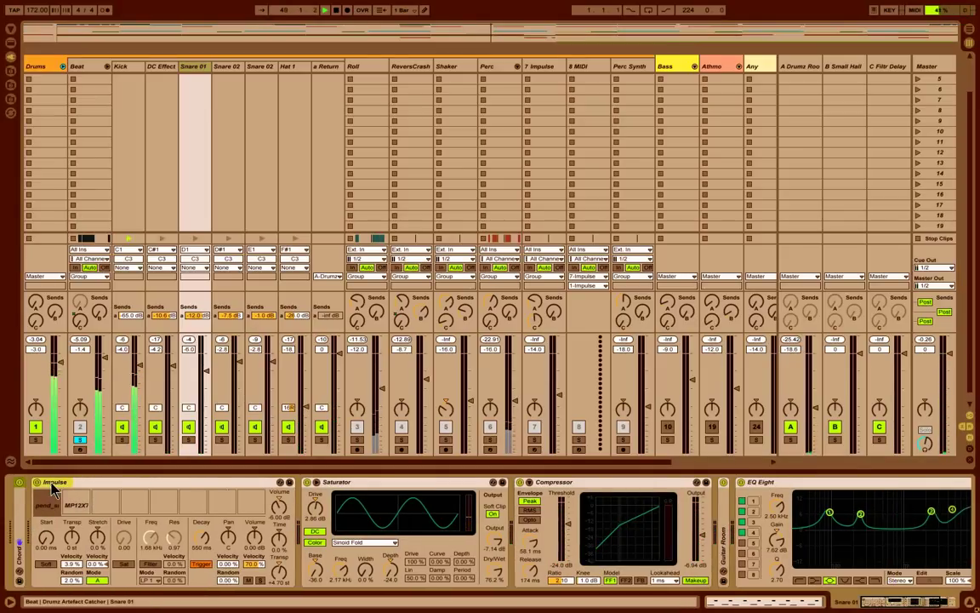
- Compare Snare 01 with its Saturator bypassed and active, and set the Saturator's Drive to 3.00 dB
{"action": "left_click", "coordinate": [315, 531]}
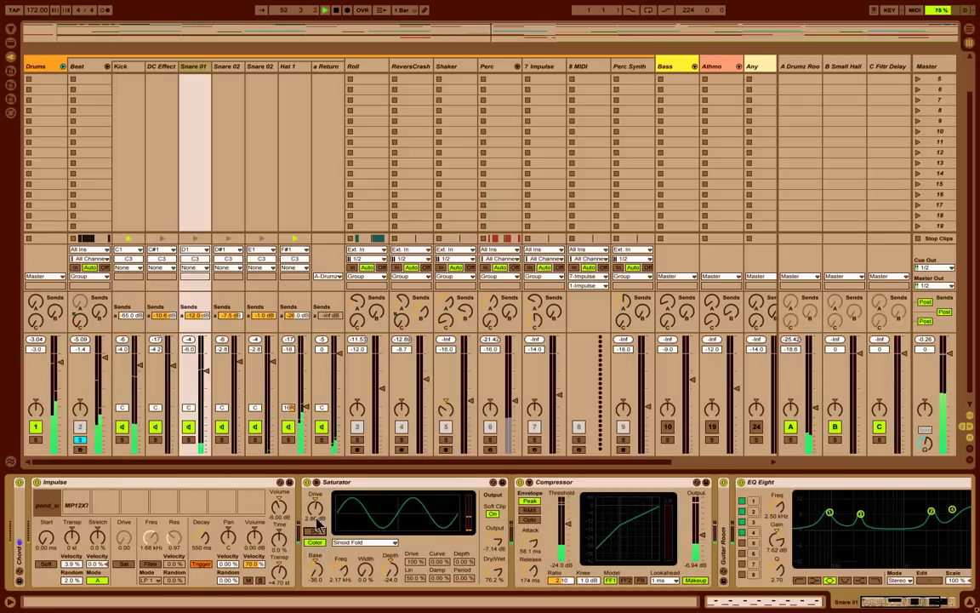
{"action": "left_click", "coordinate": [307, 482]}
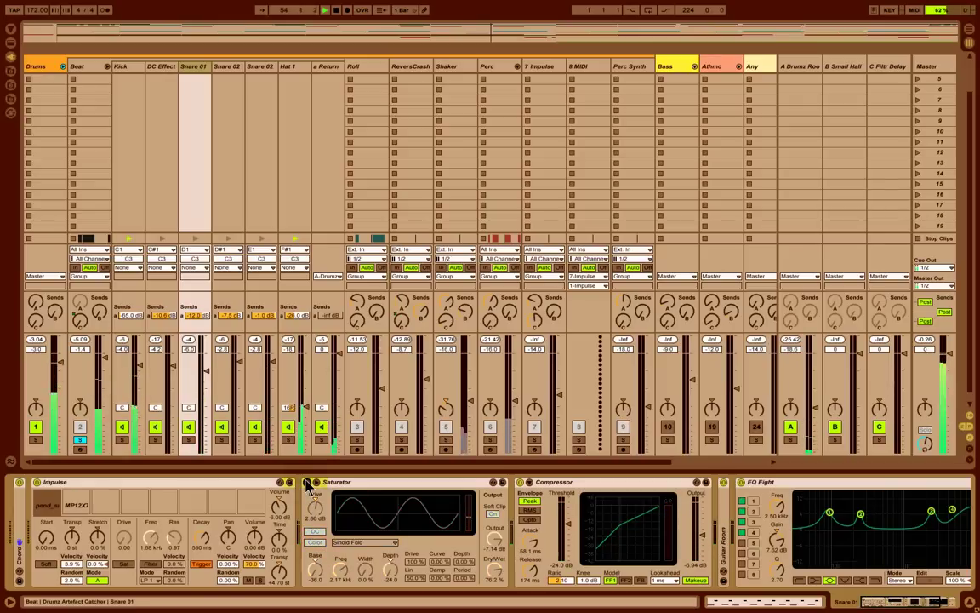
{"action": "left_click", "coordinate": [307, 483]}
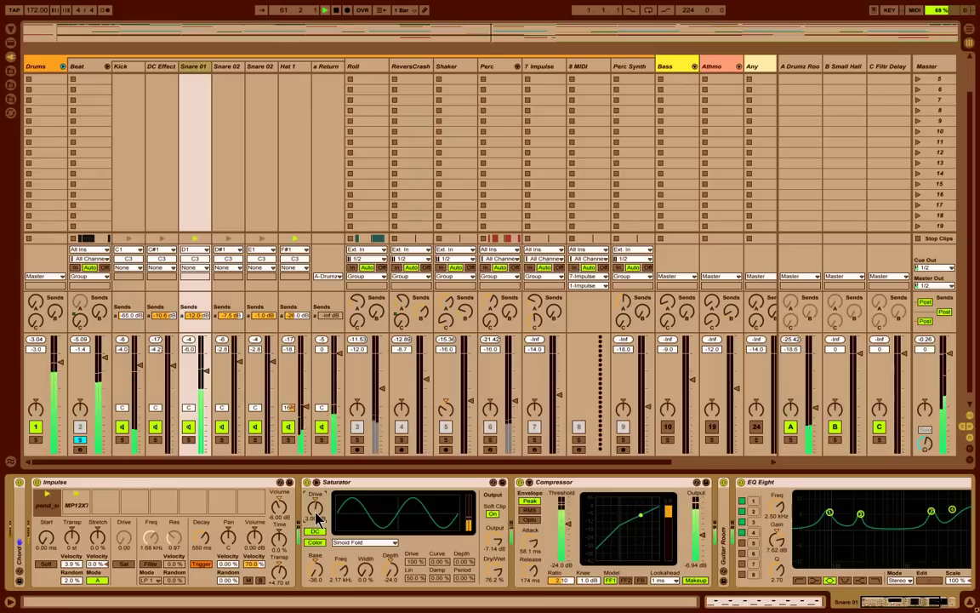
- Check the Hi-Quality option on Snare 01's Saturator and EQ Eight, and compare the sound with EQ Eight bypassed and active
{"action": "right_click", "coordinate": [444, 483]}
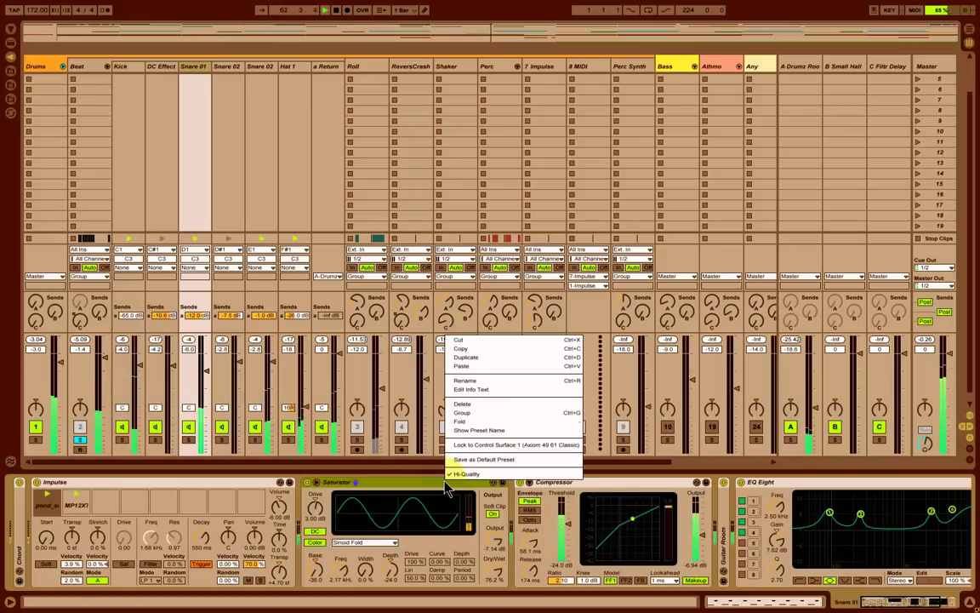
{"action": "left_click", "coordinate": [437, 484]}
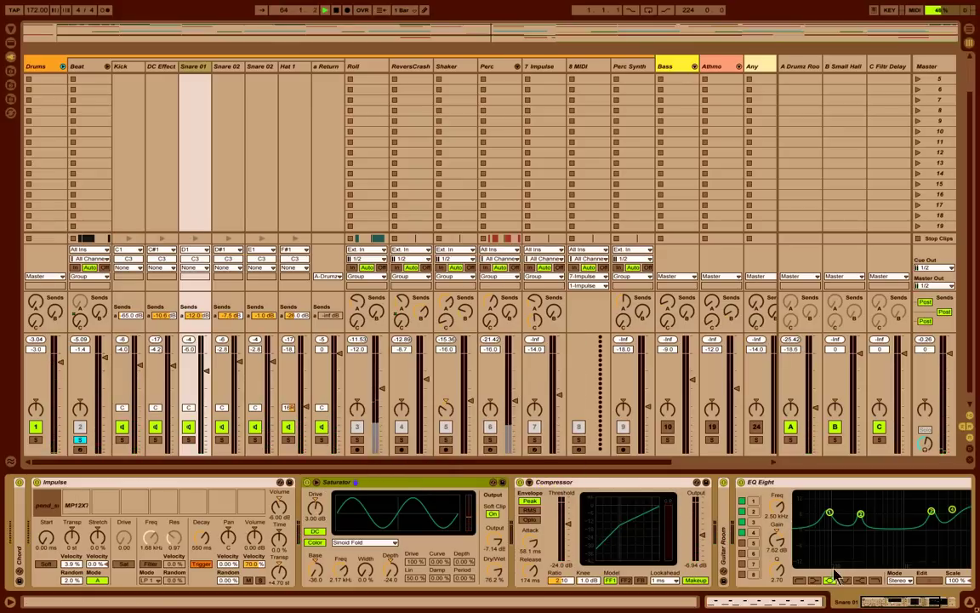
{"action": "left_click", "coordinate": [872, 602]}
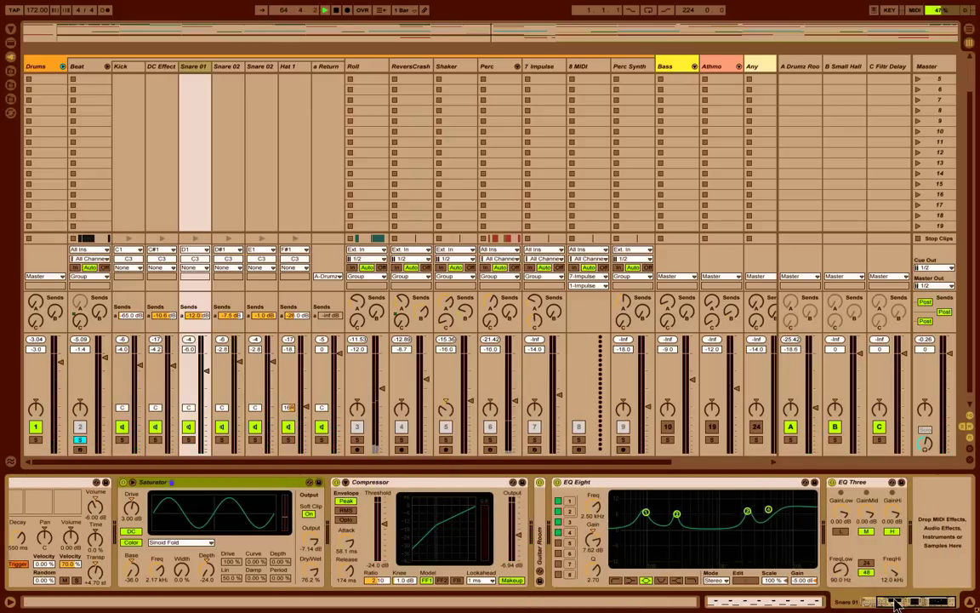
{"action": "left_click", "coordinate": [558, 483]}
{"action": "left_click", "coordinate": [557, 482]}
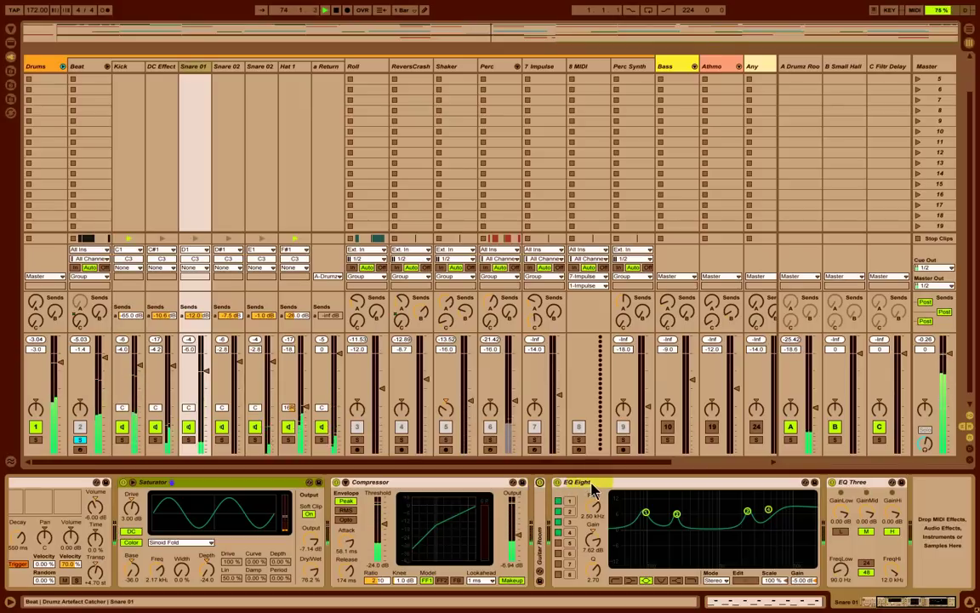
{"action": "right_click", "coordinate": [682, 492]}
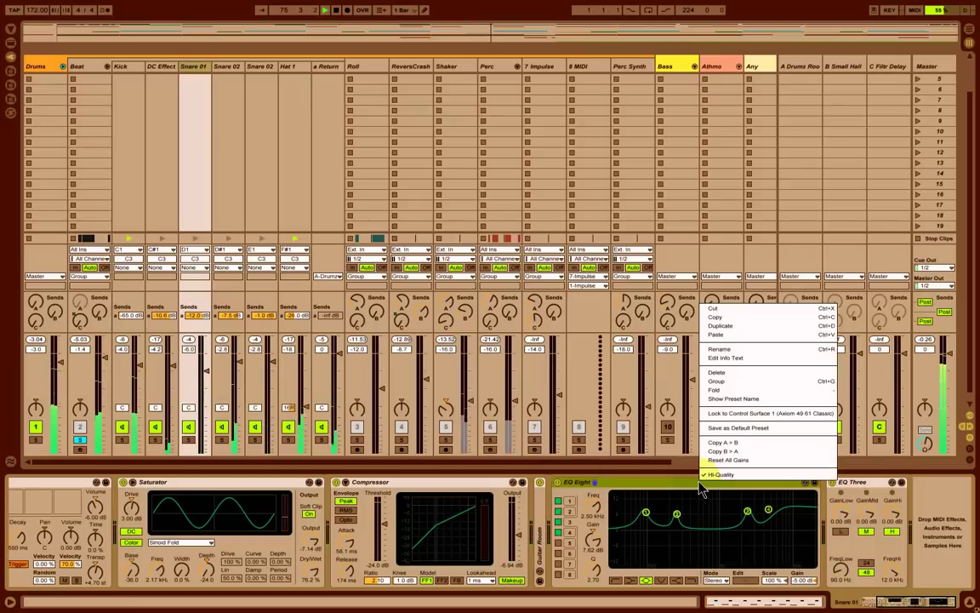
{"action": "left_click", "coordinate": [682, 488]}
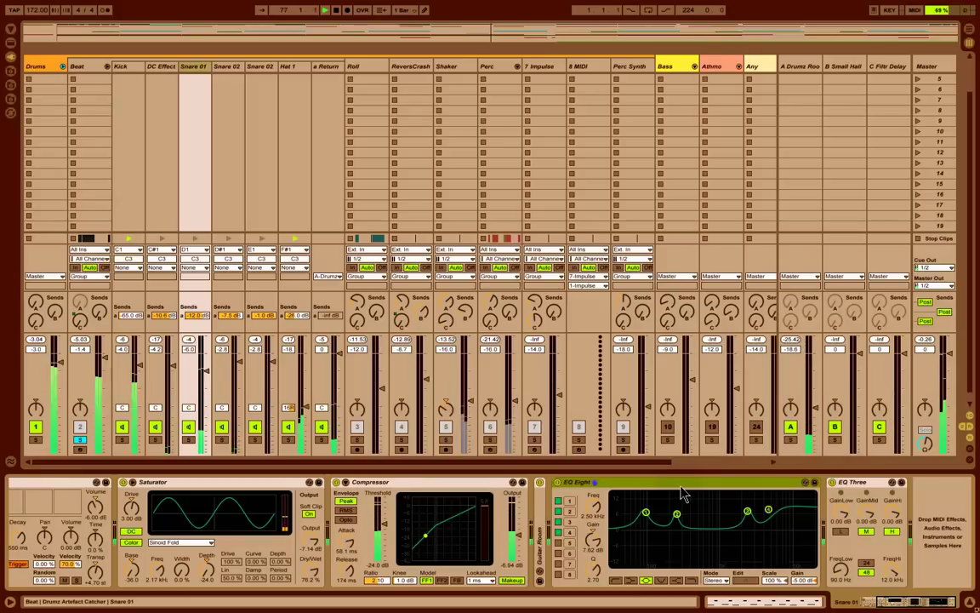
- Fold the EQ Eight, Compressor, Saturator, Impulse and EQ Three devices in the Snare 01 chain
{"action": "double_click", "coordinate": [684, 486]}
{"action": "double_click", "coordinate": [470, 483]}
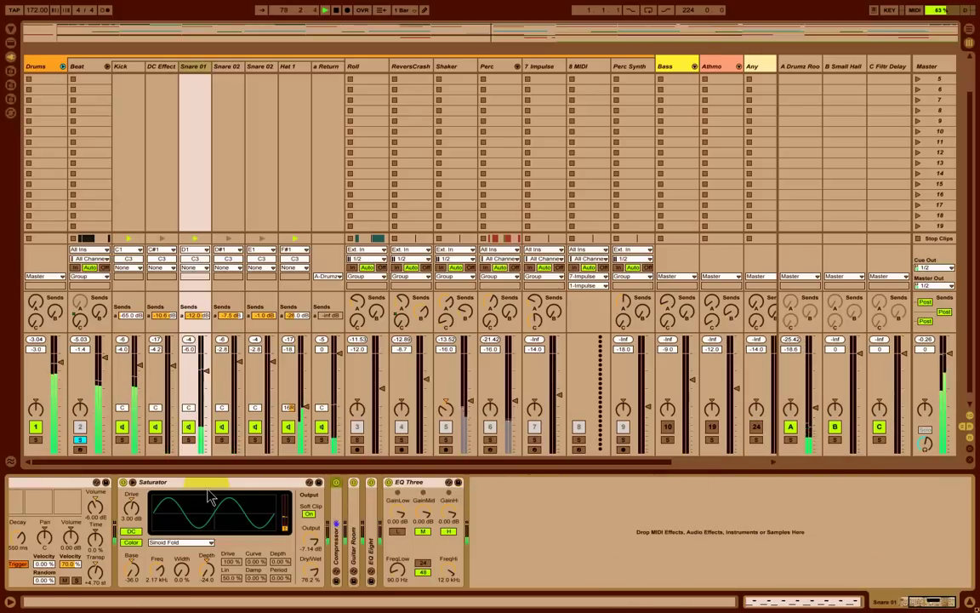
{"action": "double_click", "coordinate": [228, 481]}
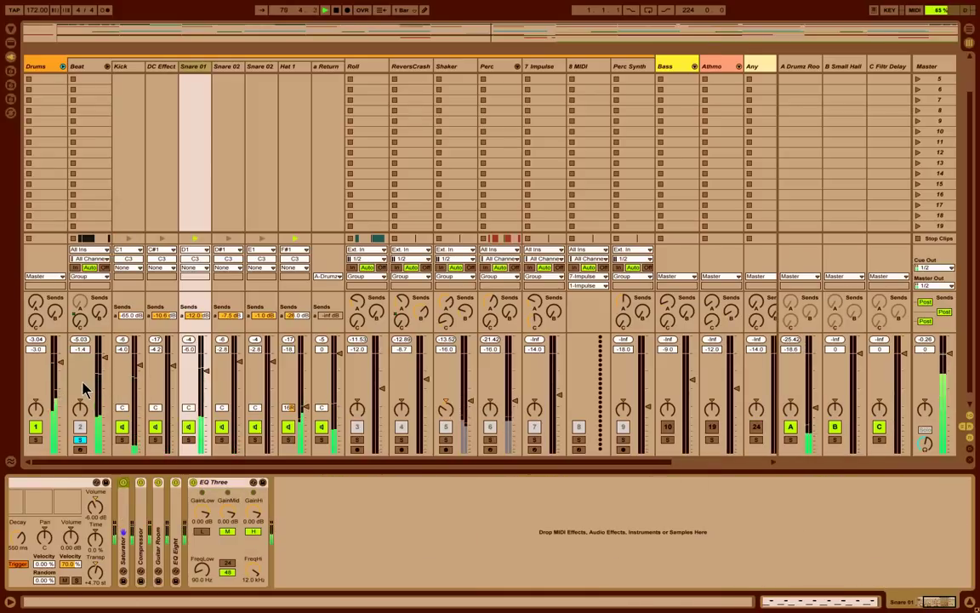
{"action": "double_click", "coordinate": [34, 483]}
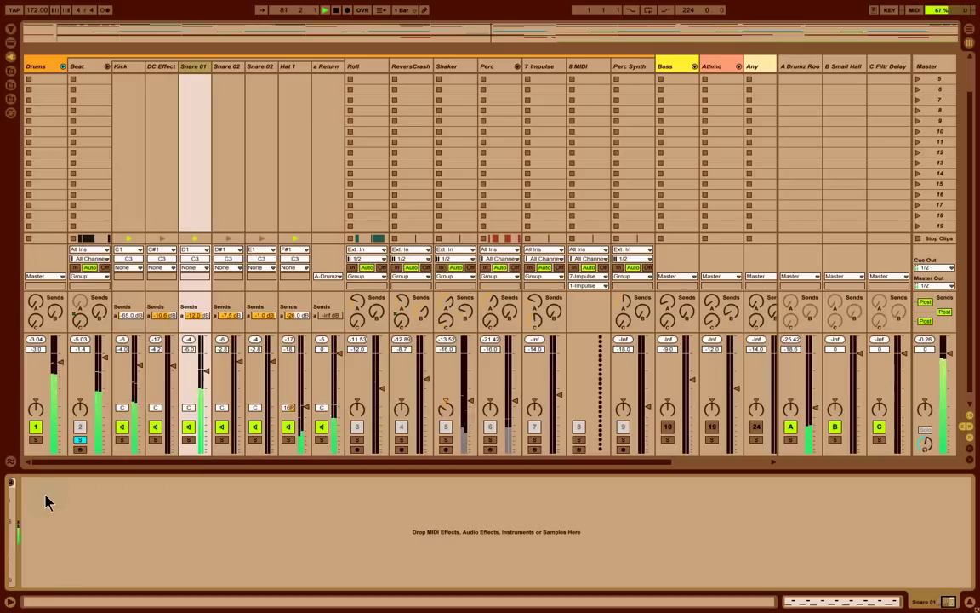
{"action": "left_click_drag", "start_coordinate": [44, 498], "coordinate": [740, 525]}
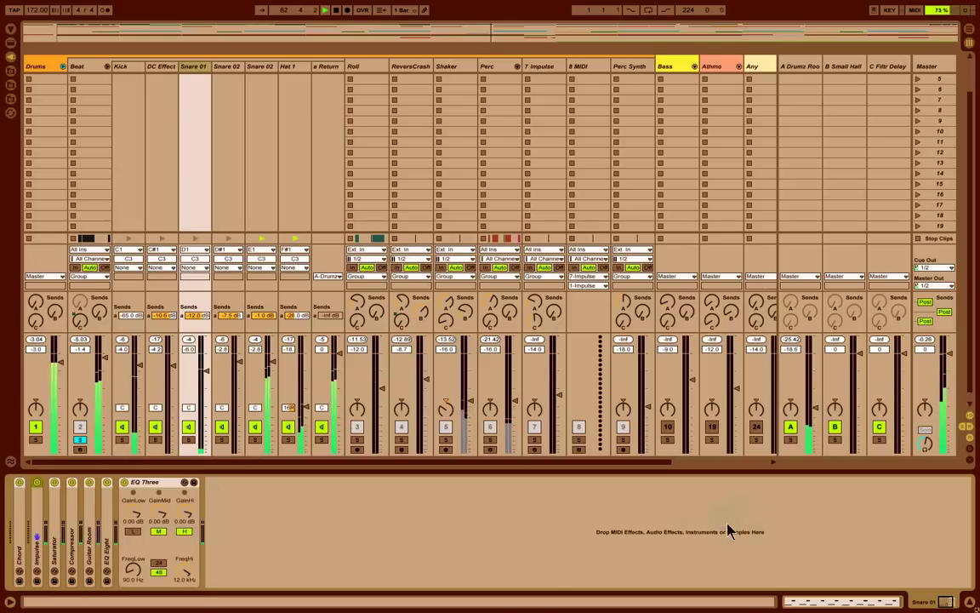
{"action": "double_click", "coordinate": [162, 482]}
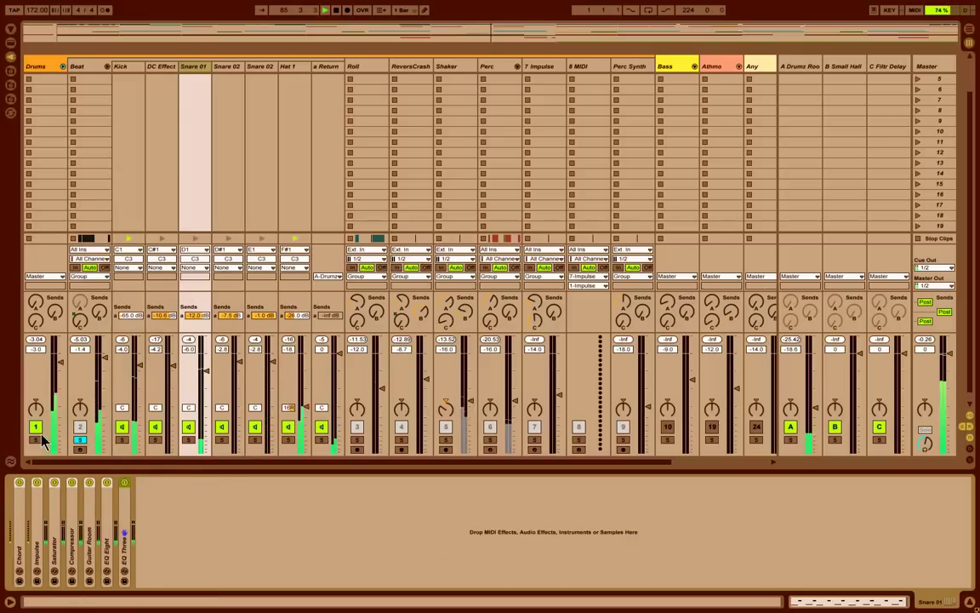
- Fold the Beat chains, solo the Roll track instead of Beat, and show Roll's effects in the Arrangement
{"action": "left_click", "coordinate": [107, 66]}
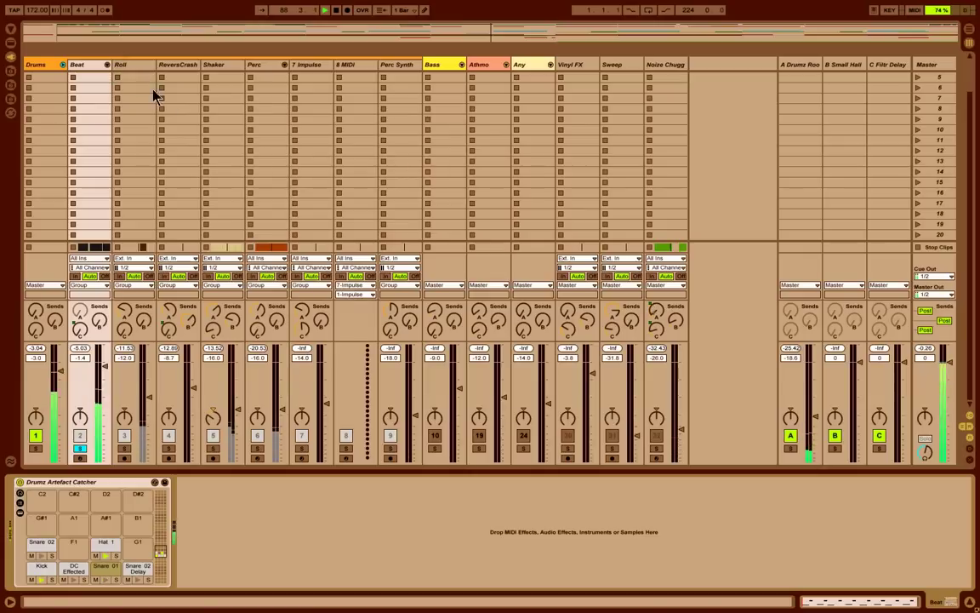
{"action": "left_click", "coordinate": [124, 449]}
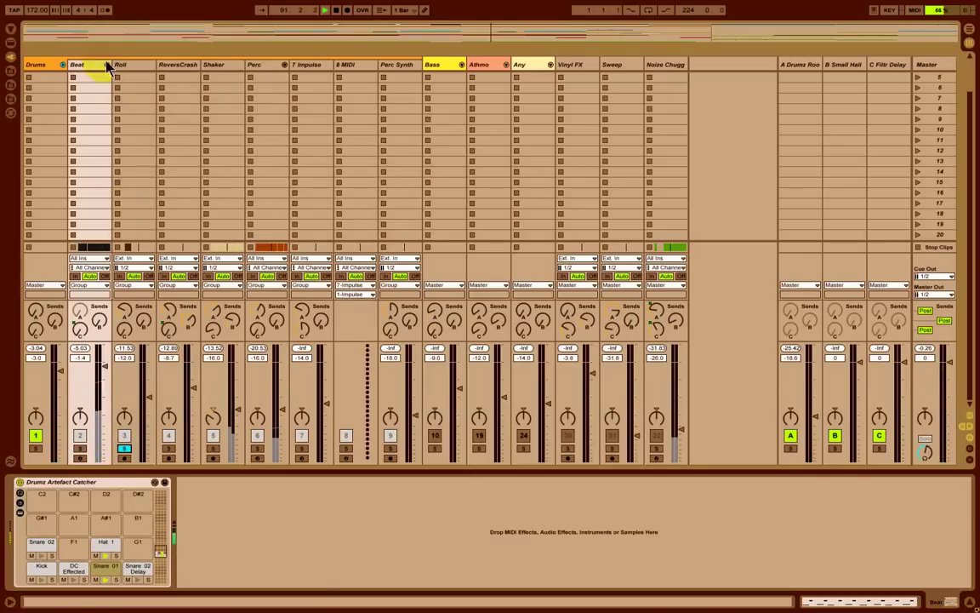
{"action": "key", "text": "Tab"}
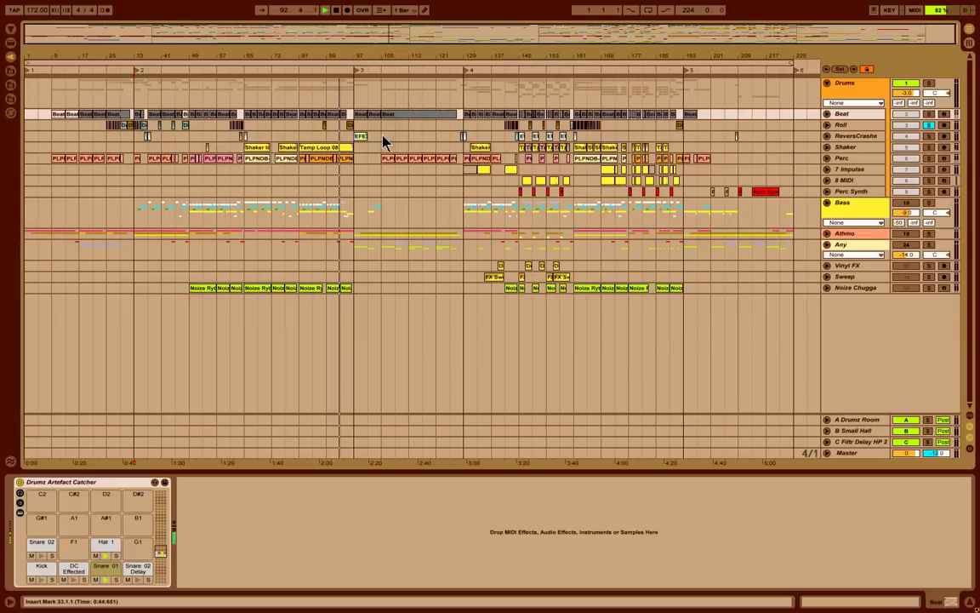
{"action": "left_click", "coordinate": [844, 125]}
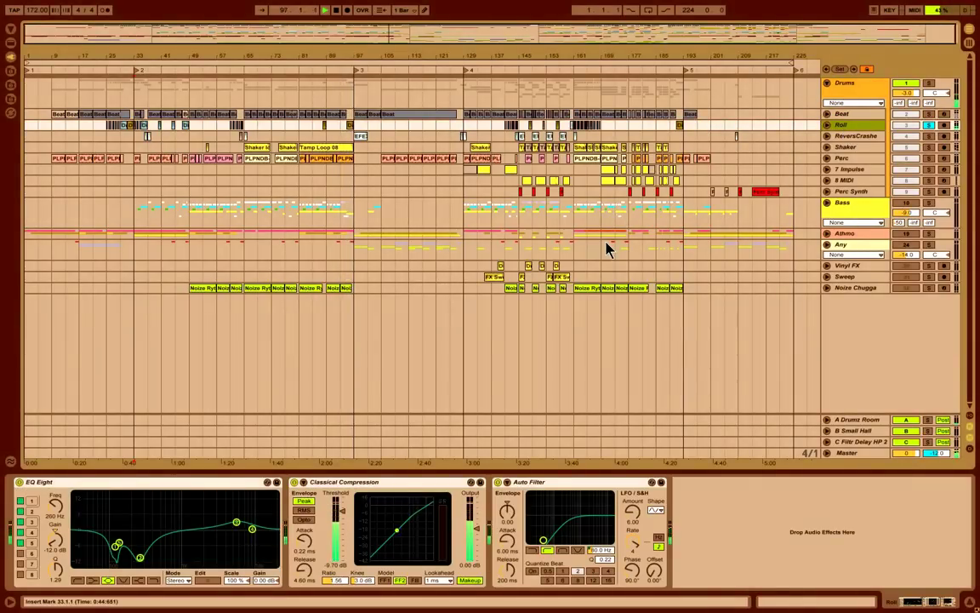
- Play the soloed Roll track from its first clips at bar 25
{"action": "key", "text": "space"}
{"action": "key", "text": "space"}
{"action": "left_click", "coordinate": [106, 127]}
{"action": "left_click", "coordinate": [107, 127]}
{"action": "key", "text": "space"}
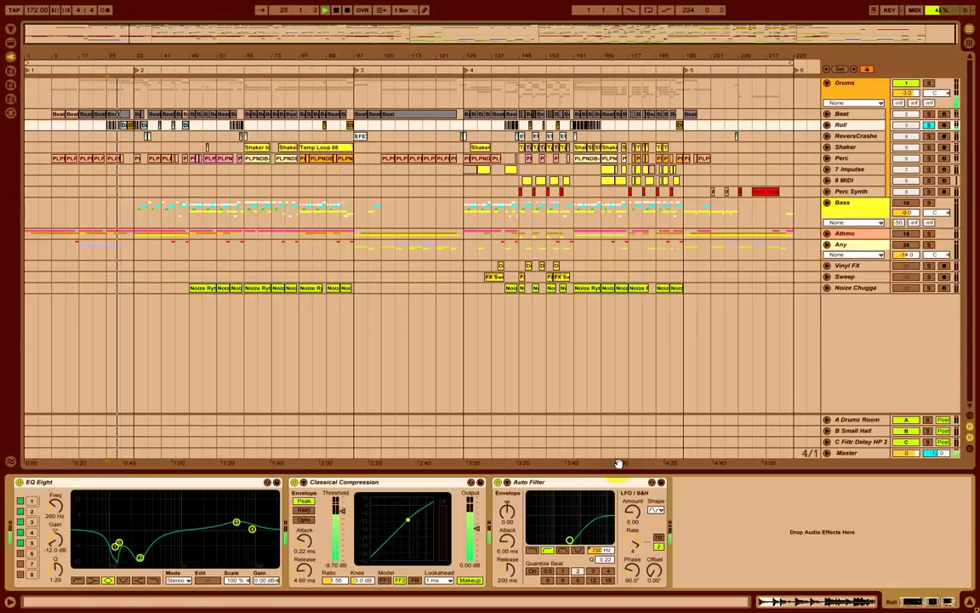
- Examine the clip's sample and envelope details, and return to the Roll track's effect chain in the Session mixer
{"action": "key", "text": "shift+Tab"}
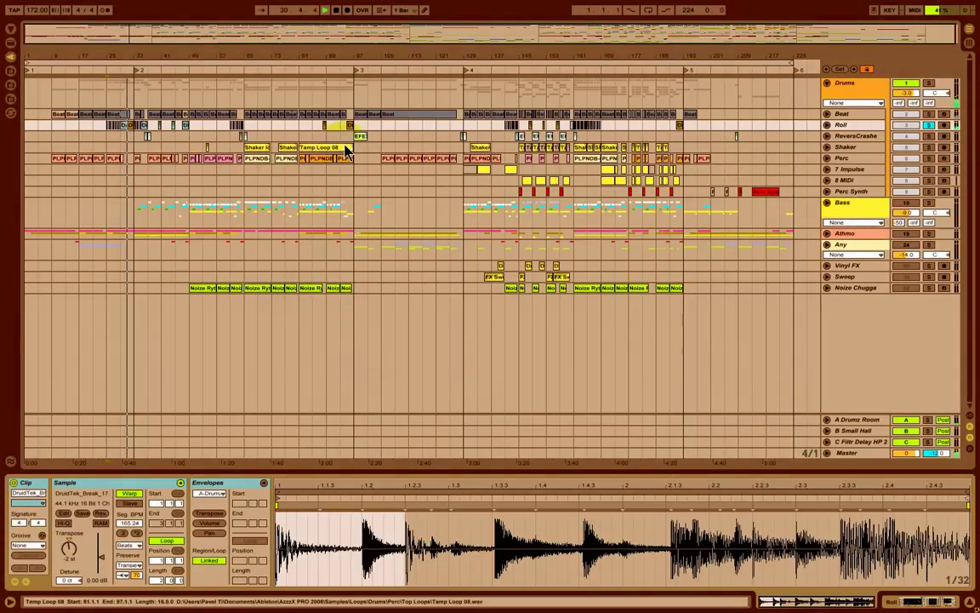
{"action": "key", "text": "Tab"}
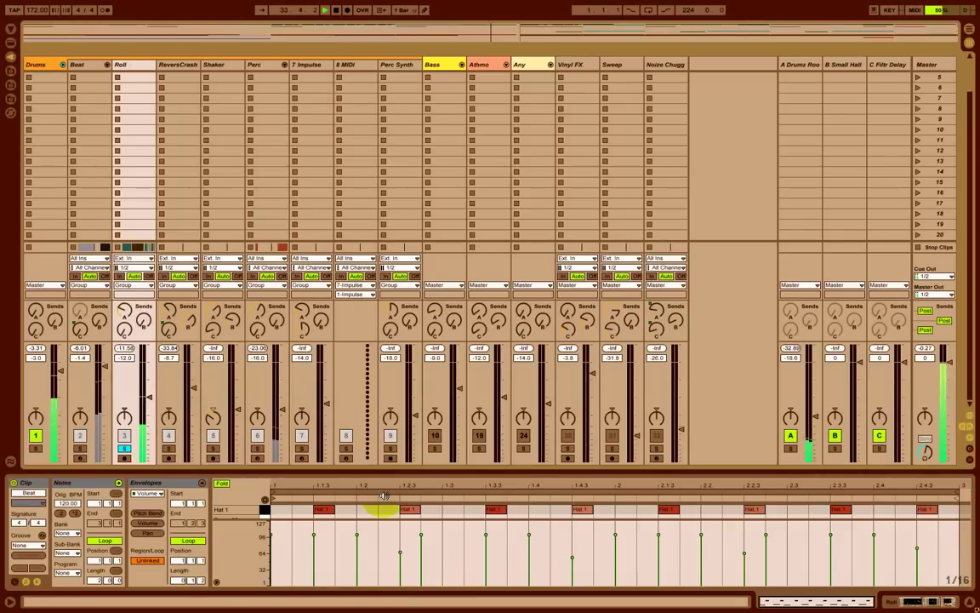
{"action": "key", "text": "shift+Tab"}
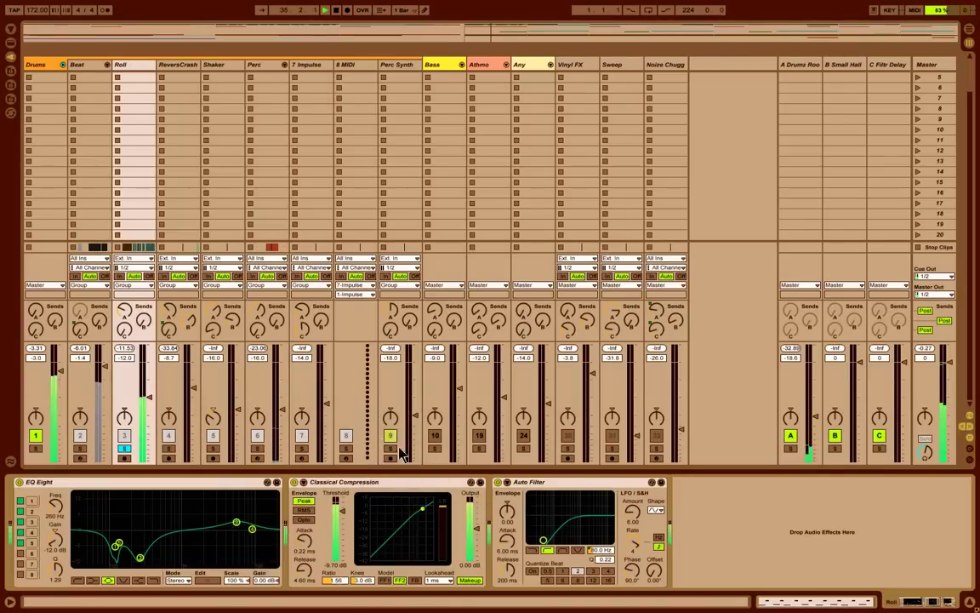
- Compare the Roll track's sound with its EQ Eight bypassed and active, following playback in the Arrangement
{"action": "left_click", "coordinate": [18, 483]}
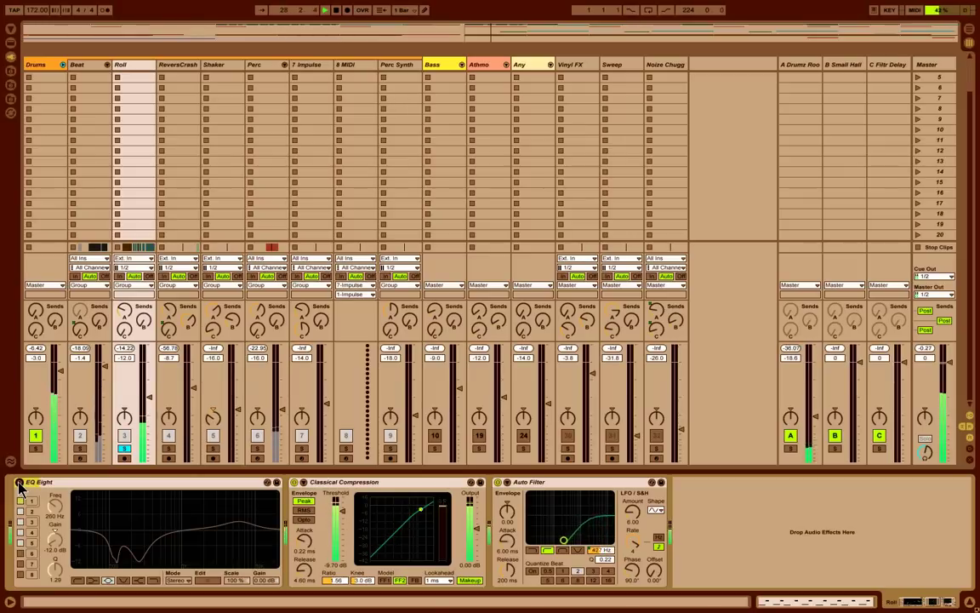
{"action": "key", "text": "Tab"}
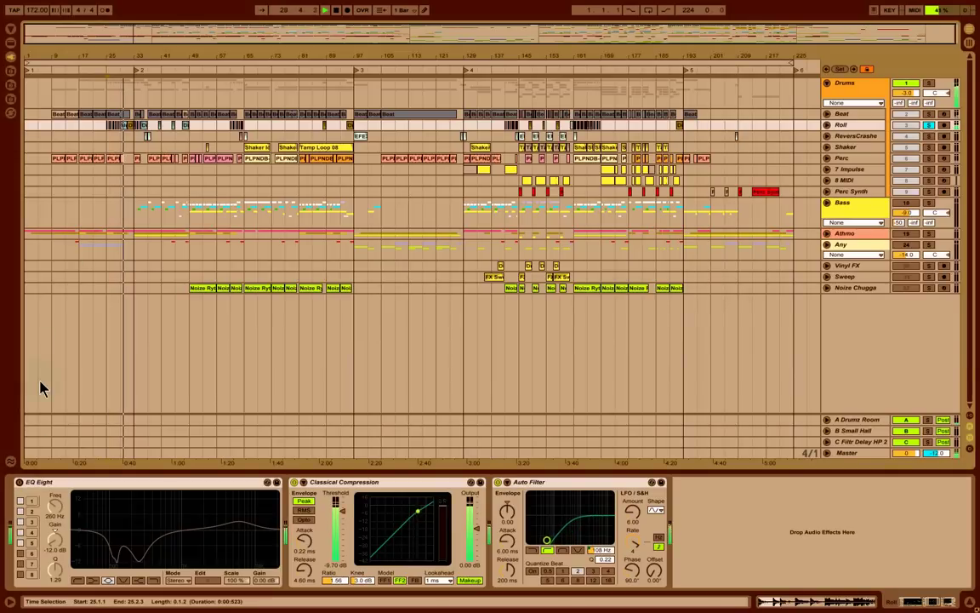
{"action": "left_click", "coordinate": [18, 483]}
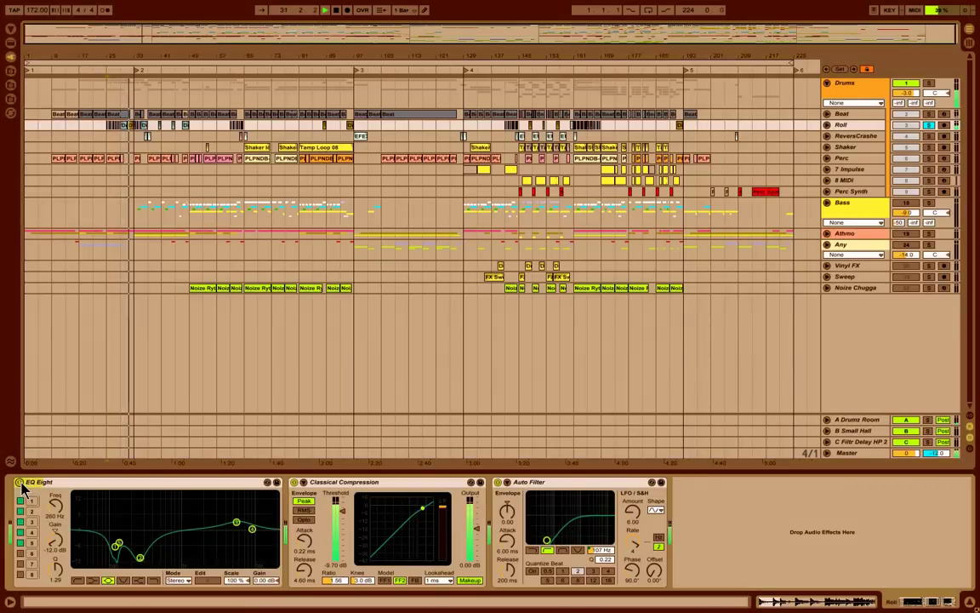
- Examine the EQ Eight and Classical Compression devices in the Roll track's chain during playback
{"action": "right_click", "coordinate": [200, 483]}
{"action": "left_click", "coordinate": [207, 480]}
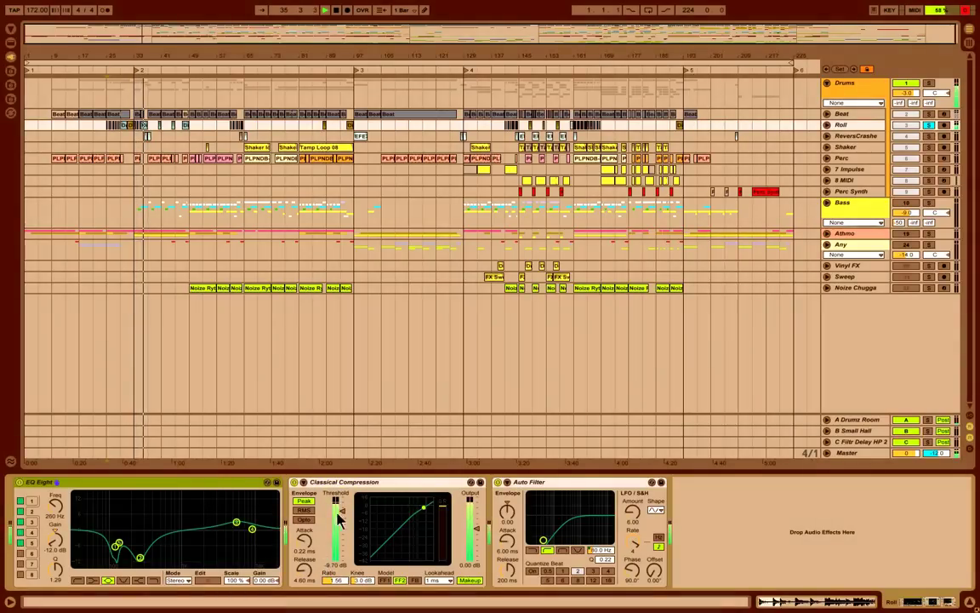
{"action": "left_click", "coordinate": [396, 485]}
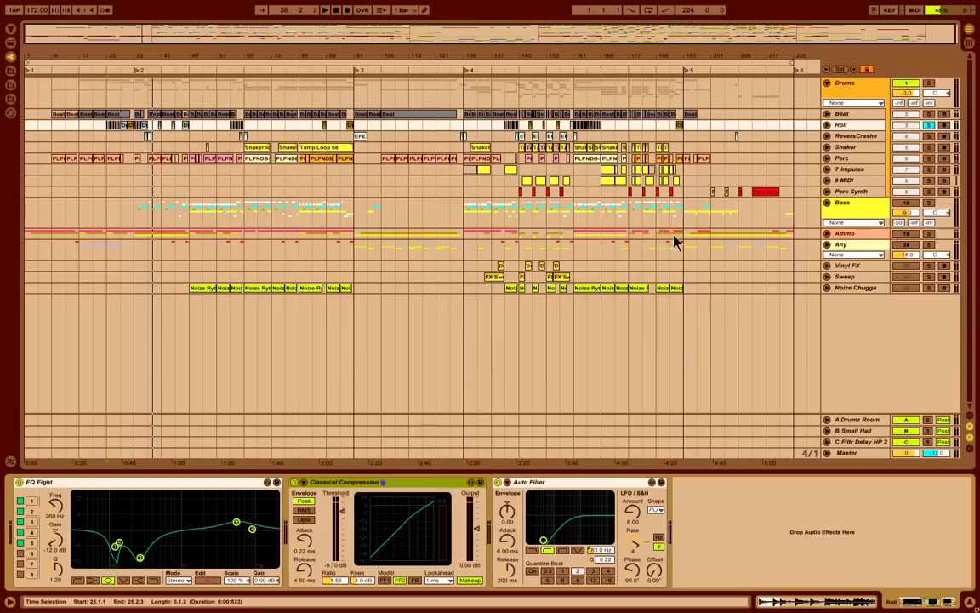
- Unfold the Roll track in the Arrangement and audition its clips from bars 25 and 31
{"action": "left_click", "coordinate": [826, 125]}
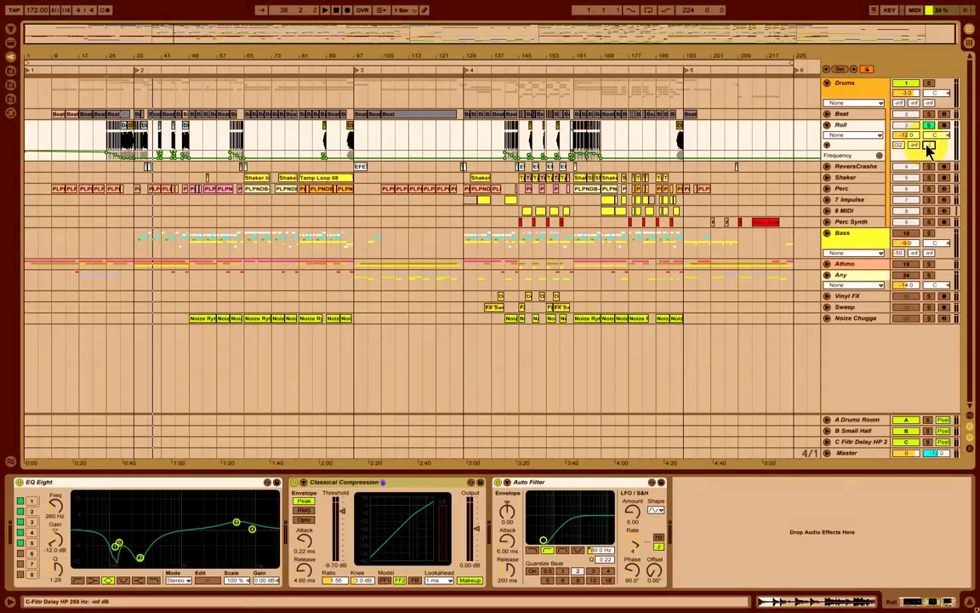
{"action": "key", "text": "space"}
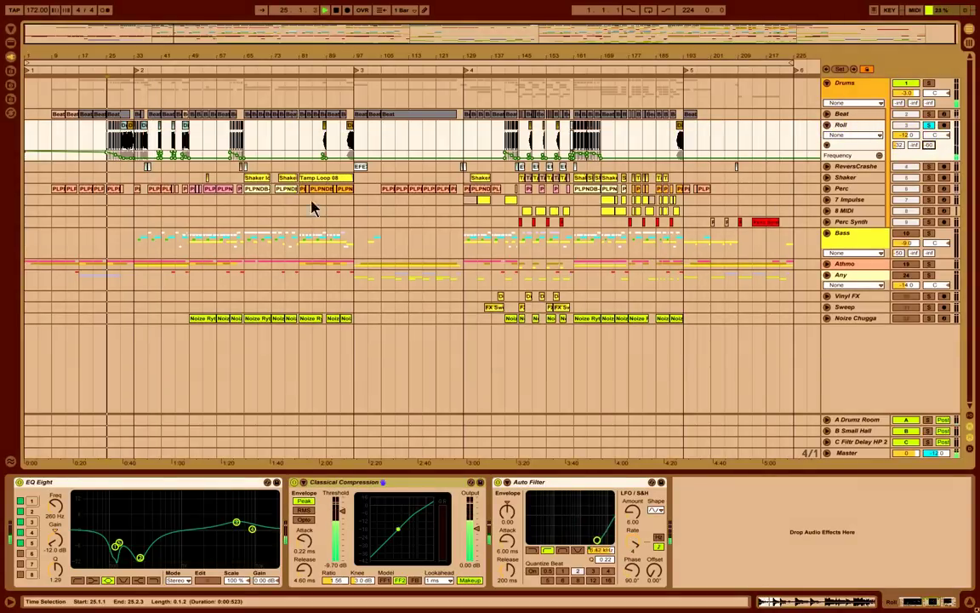
{"action": "left_click", "coordinate": [129, 143]}
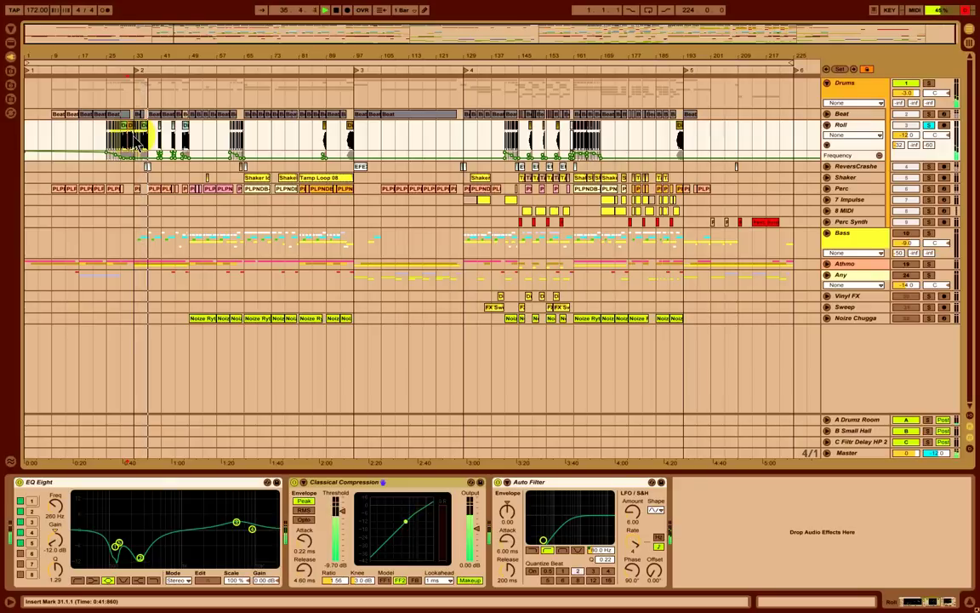
{"action": "left_click_drag", "start_coordinate": [143, 58], "coordinate": [146, 56]}
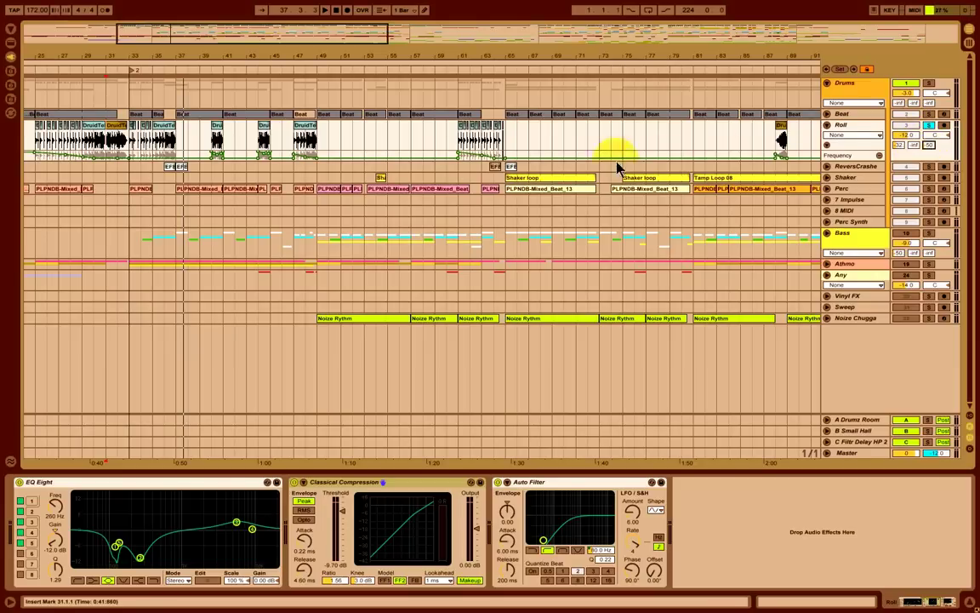
- Audition the Roll track's DruidTek_Break_17 clip at bar 35 with the filter delay send at -50 dB
{"action": "left_click", "coordinate": [153, 143]}
{"action": "key", "text": "space"}
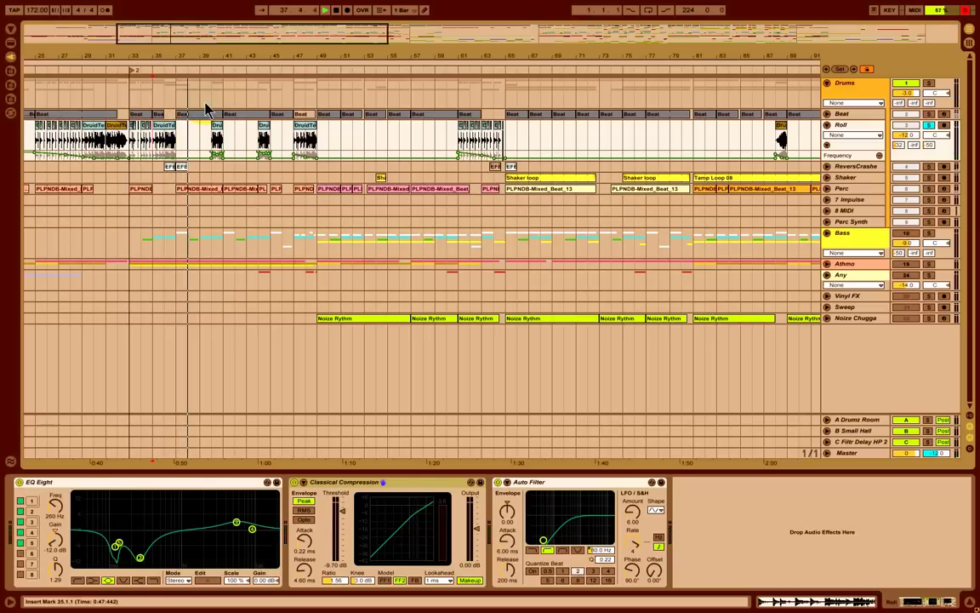
{"action": "left_click", "coordinate": [168, 129]}
{"action": "key", "text": "space"}
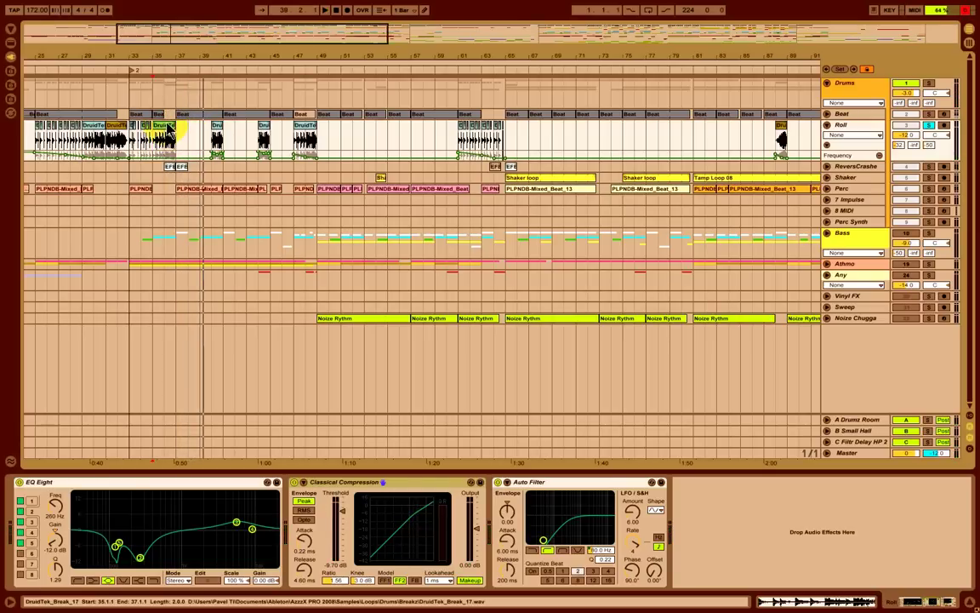
{"action": "key", "text": "space"}
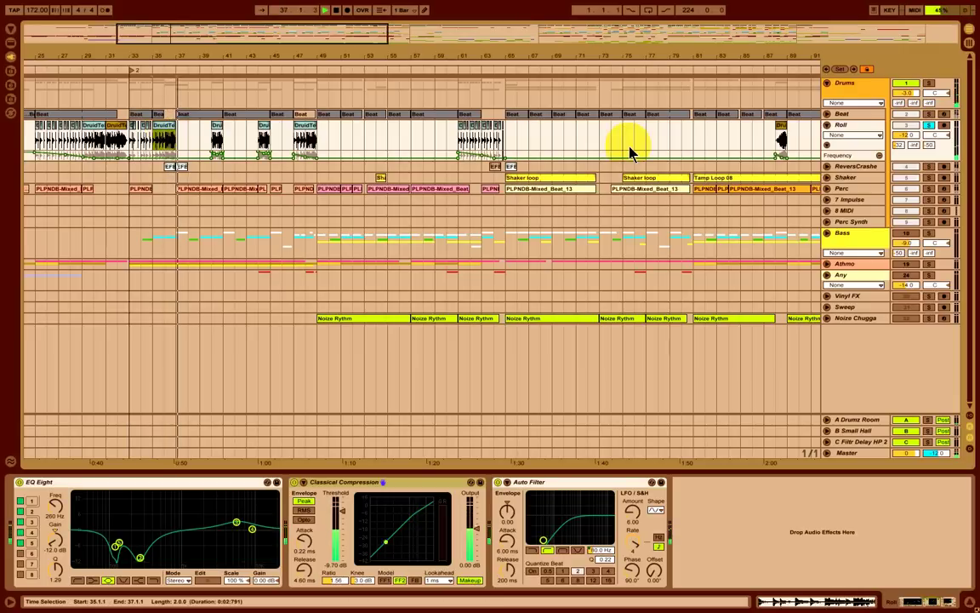
- Set Roll's C Filtr Delay send to -60 dB and show that send's automation in a new lane
{"action": "right_click", "coordinate": [928, 146]}
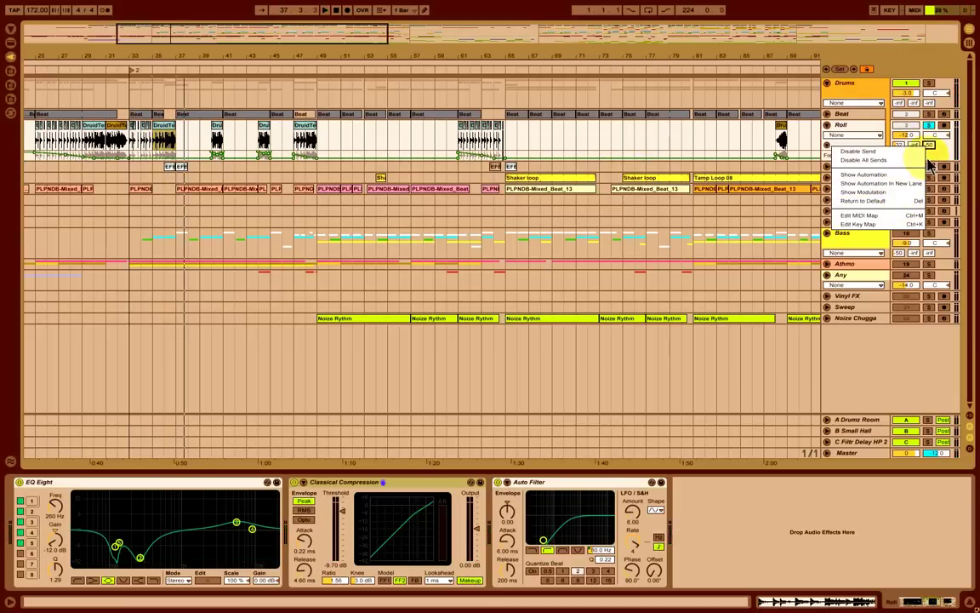
{"action": "left_click", "coordinate": [929, 147]}
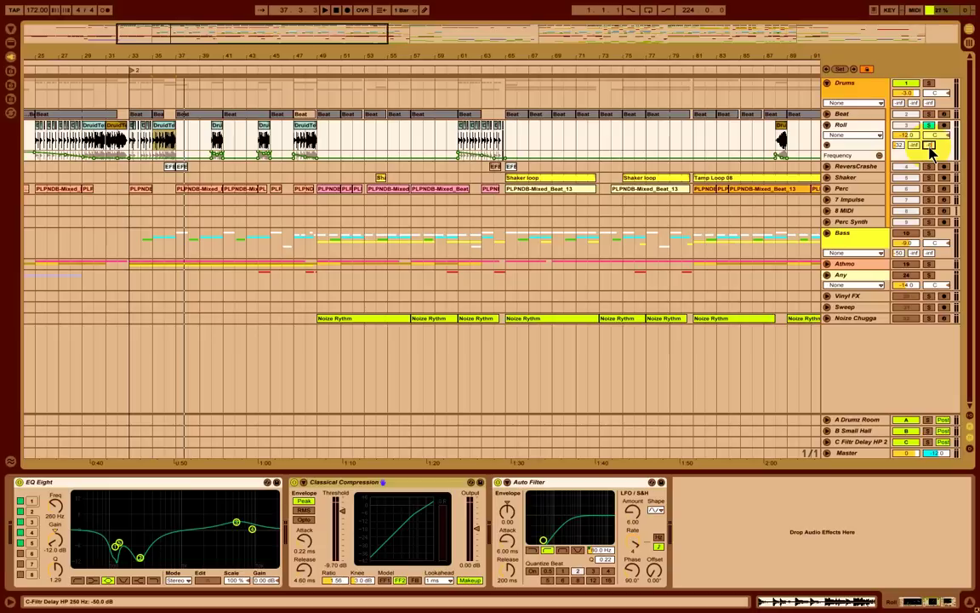
{"action": "right_click", "coordinate": [931, 152]}
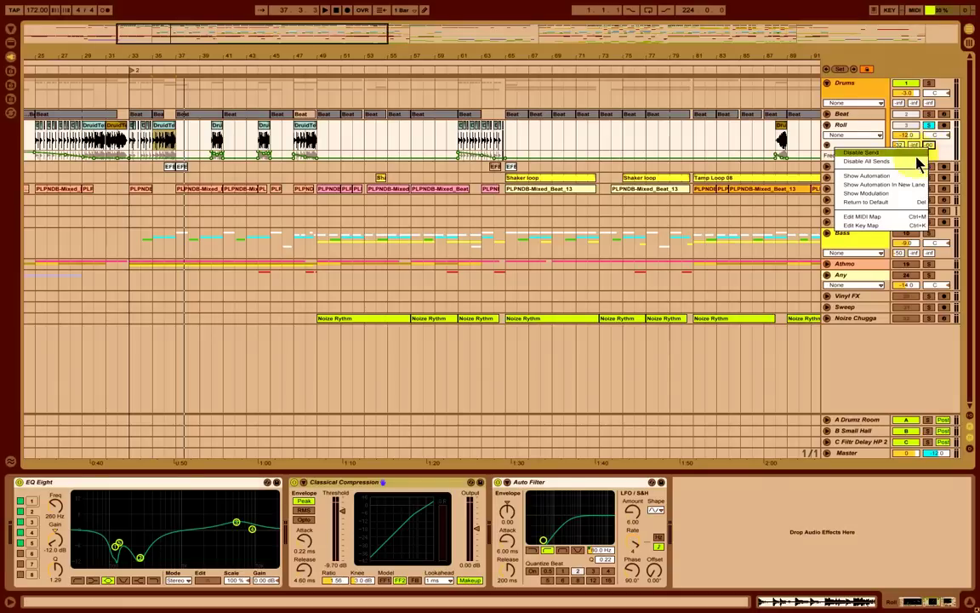
{"action": "left_click", "coordinate": [897, 188]}
- Raise Roll's delay send automation between bars 37 and 39 to about -24 dB and play it from bar 35
{"action": "left_click", "coordinate": [155, 151]}
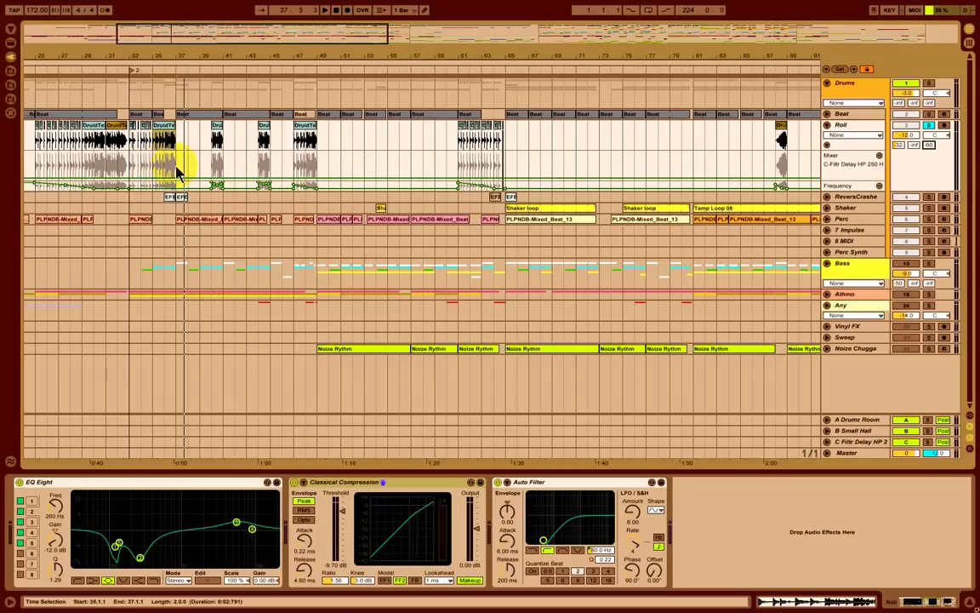
{"action": "left_click_drag", "start_coordinate": [177, 170], "coordinate": [201, 170]}
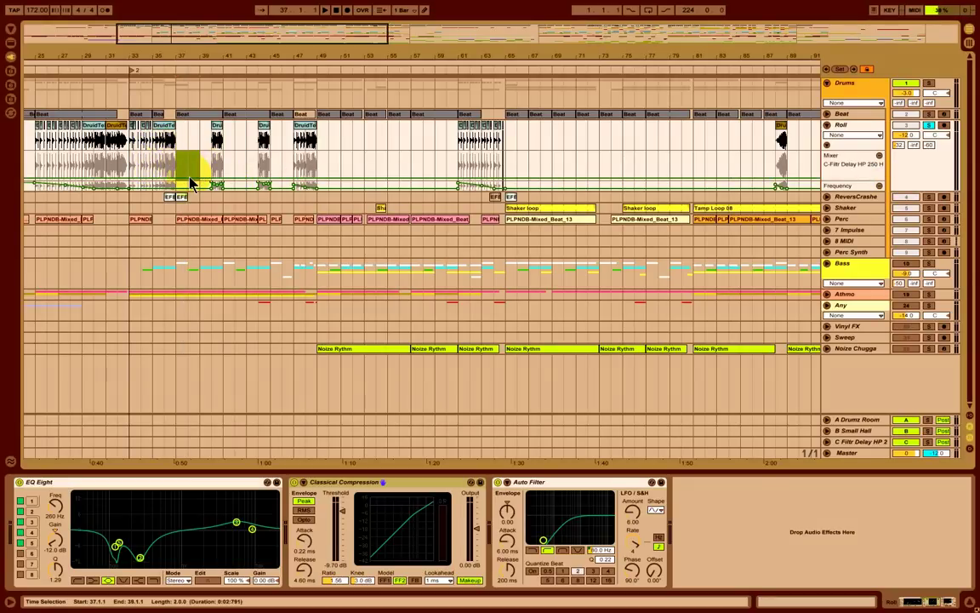
{"action": "left_click", "coordinate": [188, 181]}
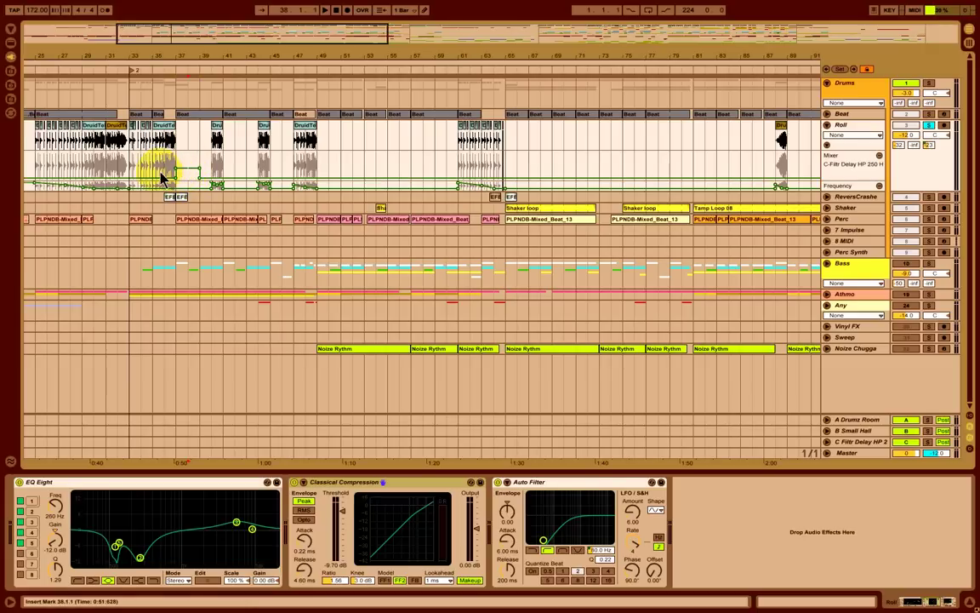
{"action": "key", "text": "space"}
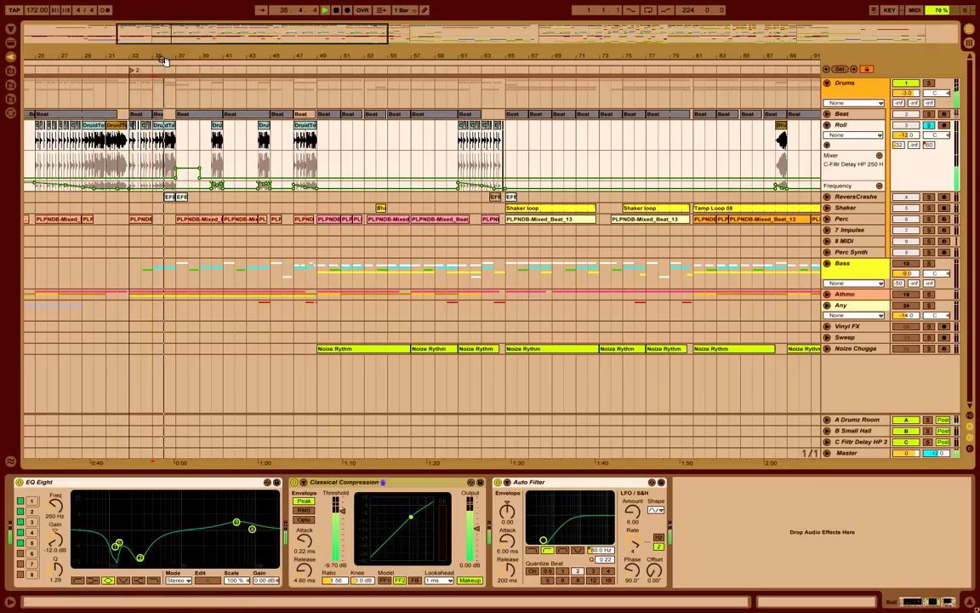
{"action": "left_click_drag", "start_coordinate": [163, 59], "coordinate": [280, 60]}
{"action": "key", "text": "space"}
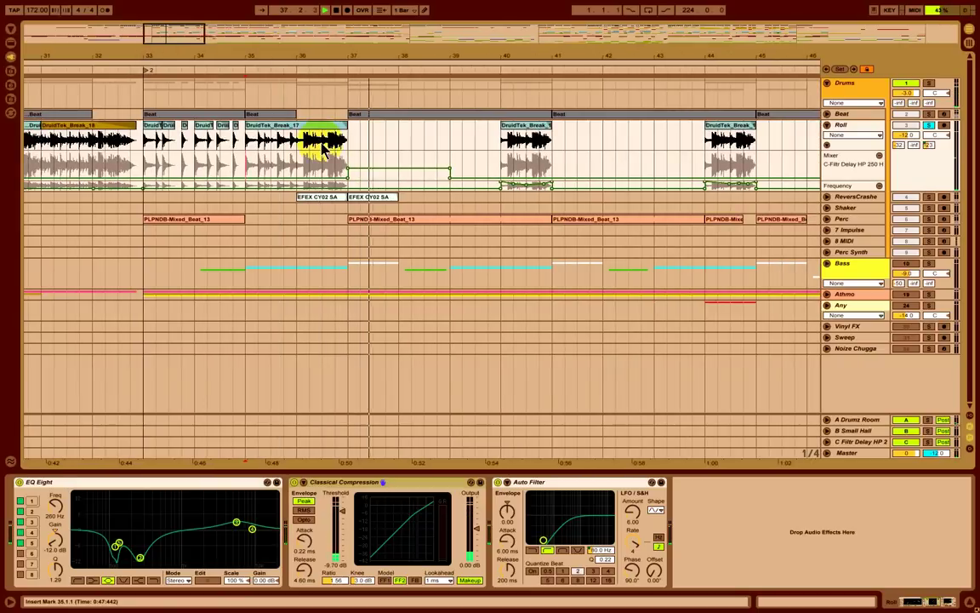
- Add a short rising ramp to the delay send automation just before bar 37 and play the clip from bar 35
{"action": "left_click_drag", "start_coordinate": [337, 180], "coordinate": [347, 175]}
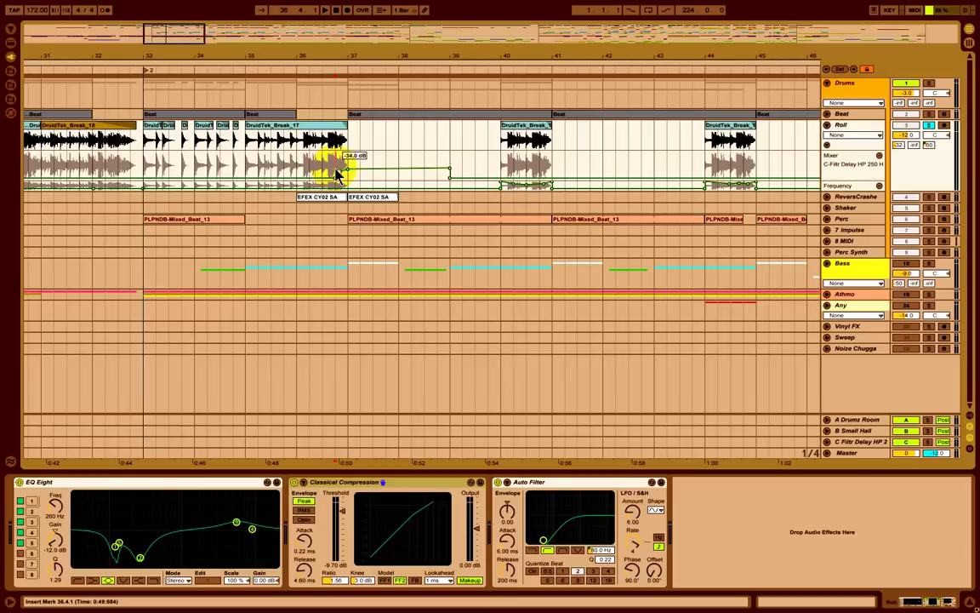
{"action": "left_click", "coordinate": [243, 167]}
{"action": "key", "text": "space"}
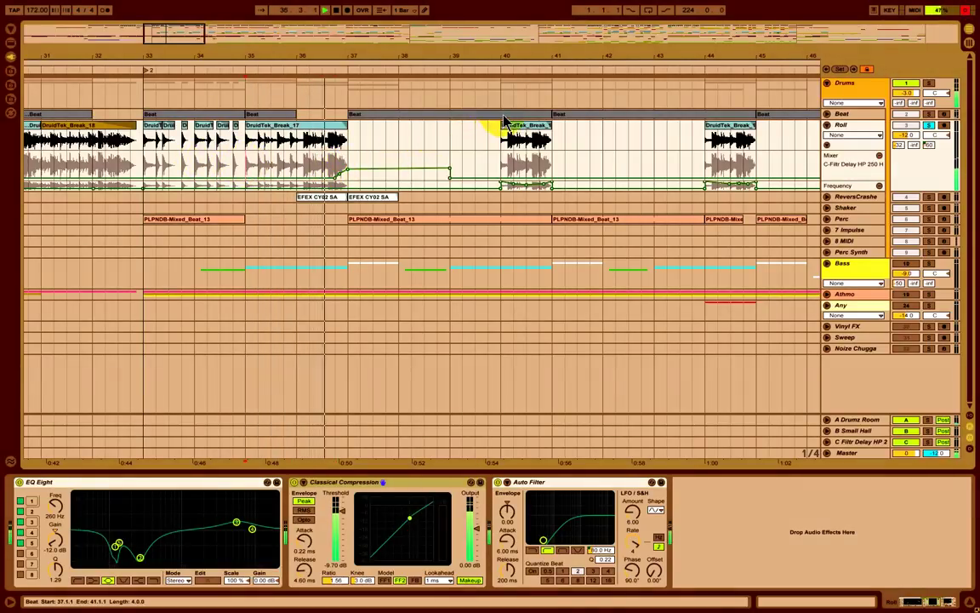
{"action": "left_click", "coordinate": [340, 136]}
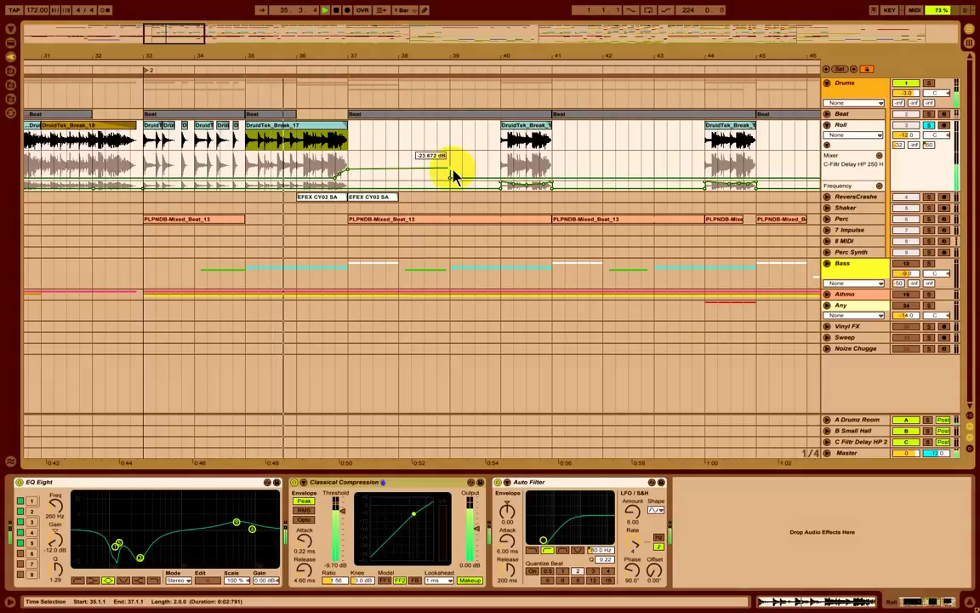
- Raise the delay send automation's breakpoints at bar 39 and just before bar 37, auditioning the result from bar 35
{"action": "left_click_drag", "start_coordinate": [451, 169], "coordinate": [450, 162]}
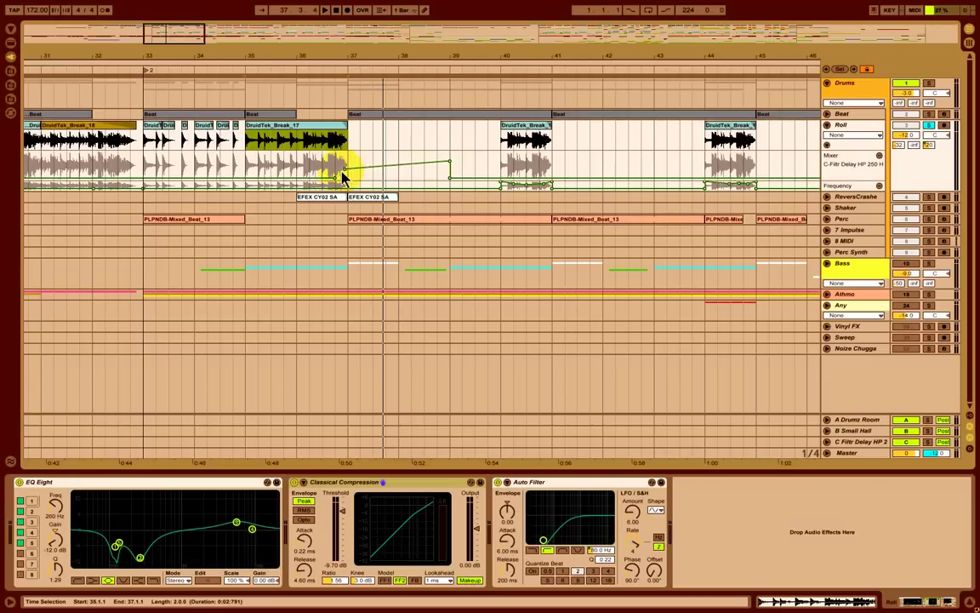
{"action": "left_click", "coordinate": [244, 172]}
{"action": "key", "text": "space"}
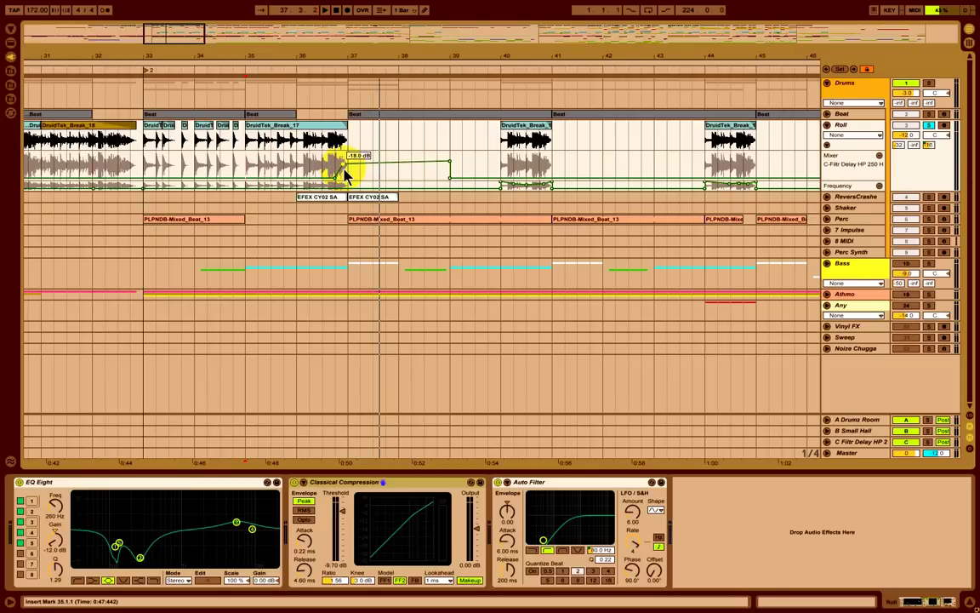
{"action": "key", "text": "space"}
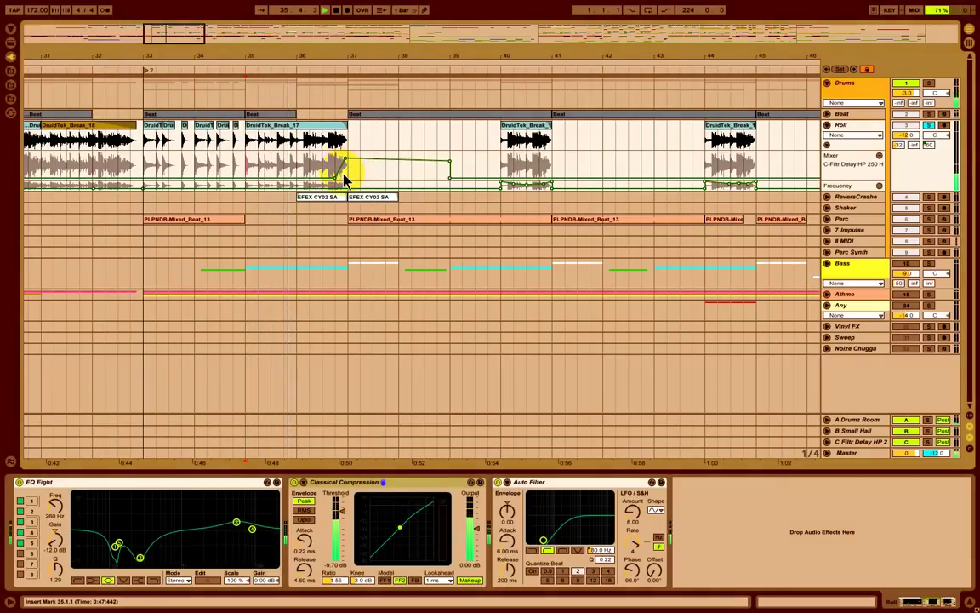
- Add a lower breakpoint just before bar 39, set the send's peak to about -14 dB, and play the falling curve
{"action": "left_click", "coordinate": [441, 167]}
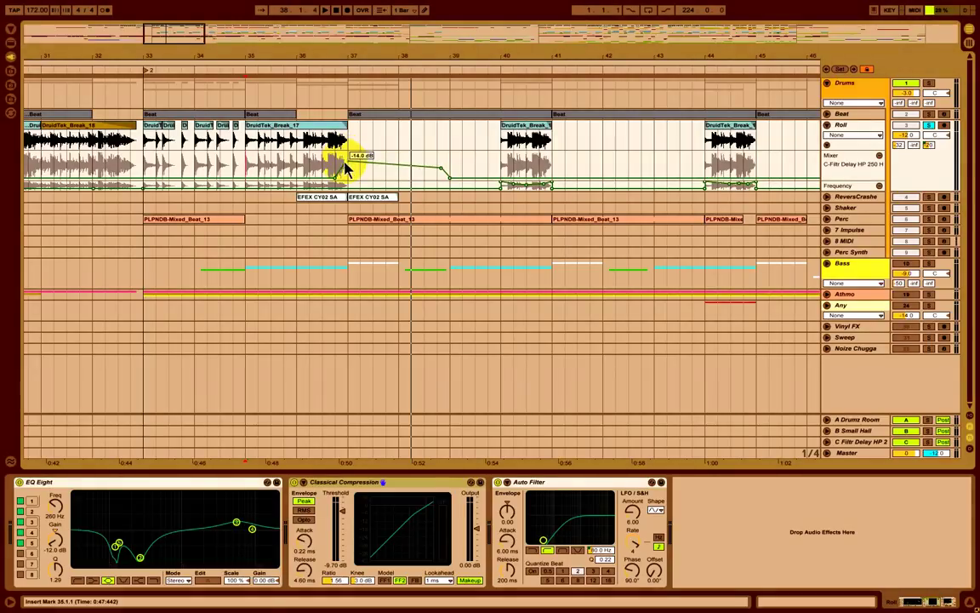
{"action": "key", "text": "space"}
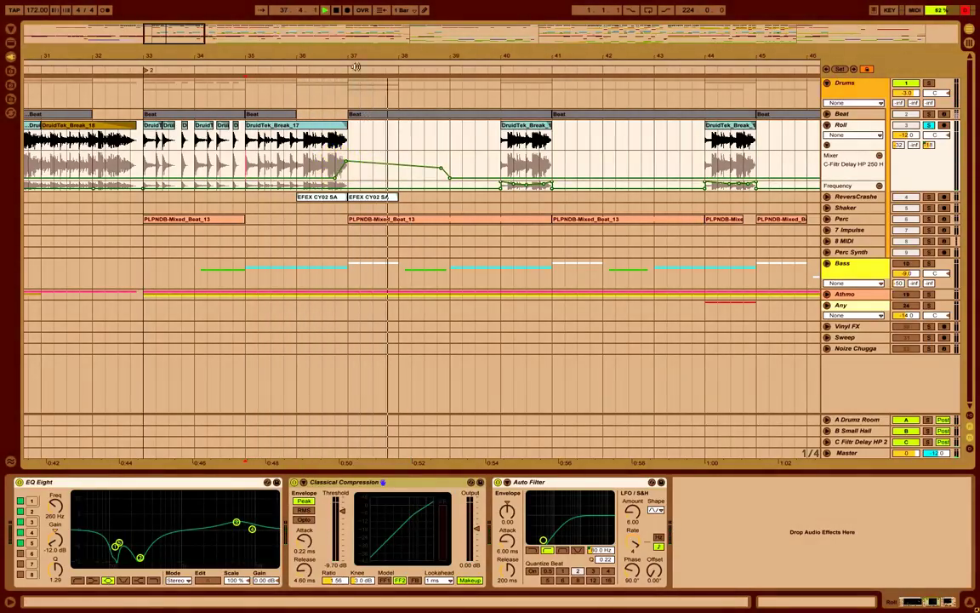
- Audition the Roll track's DruidTek_Break_17 clip at bar 40 and examine its sample details
{"action": "left_click_drag", "start_coordinate": [368, 61], "coordinate": [366, 55]}
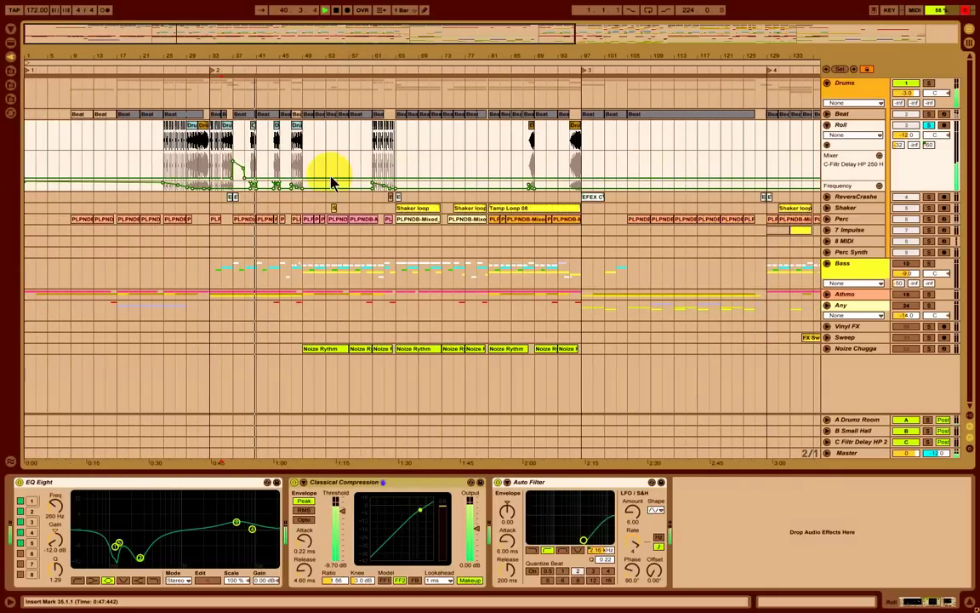
{"action": "left_click", "coordinate": [254, 130]}
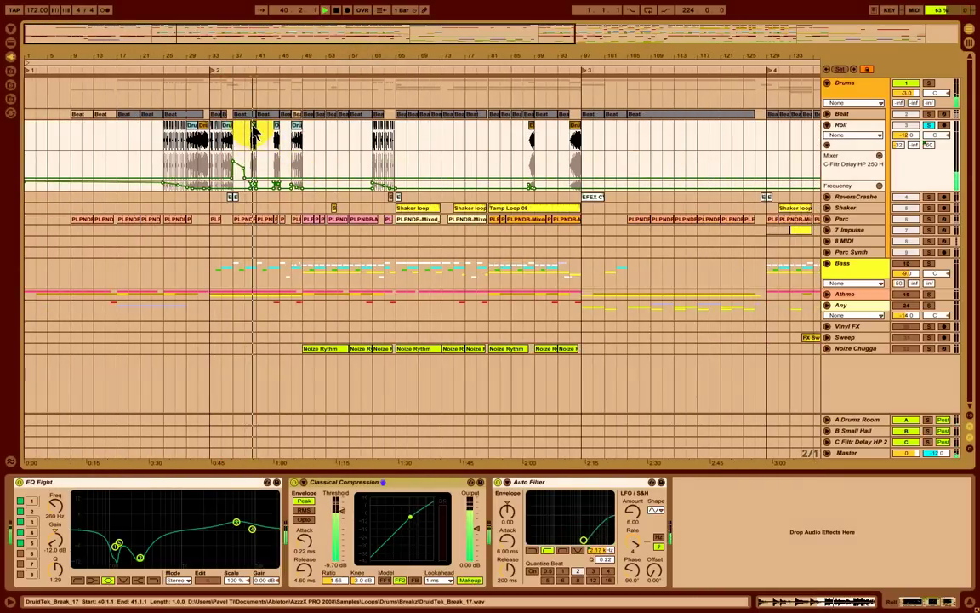
{"action": "left_click_drag", "start_coordinate": [255, 58], "coordinate": [255, 65]}
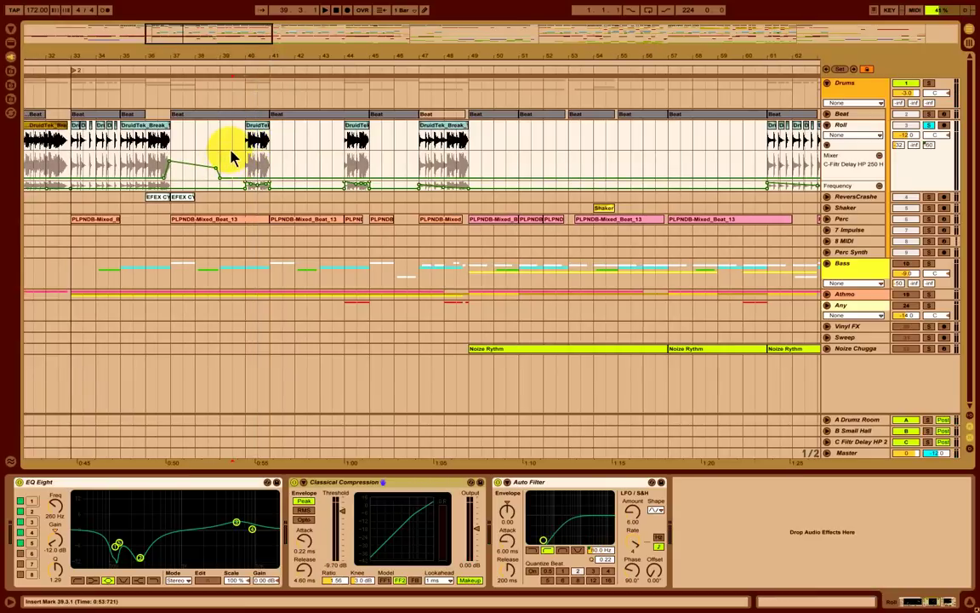
{"action": "key", "text": "space"}
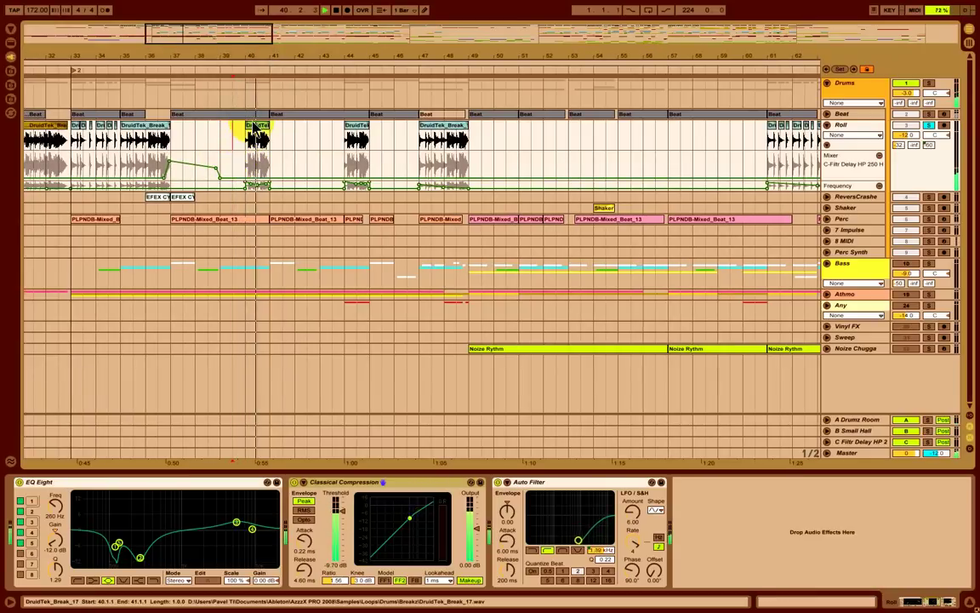
{"action": "double_click", "coordinate": [254, 129]}
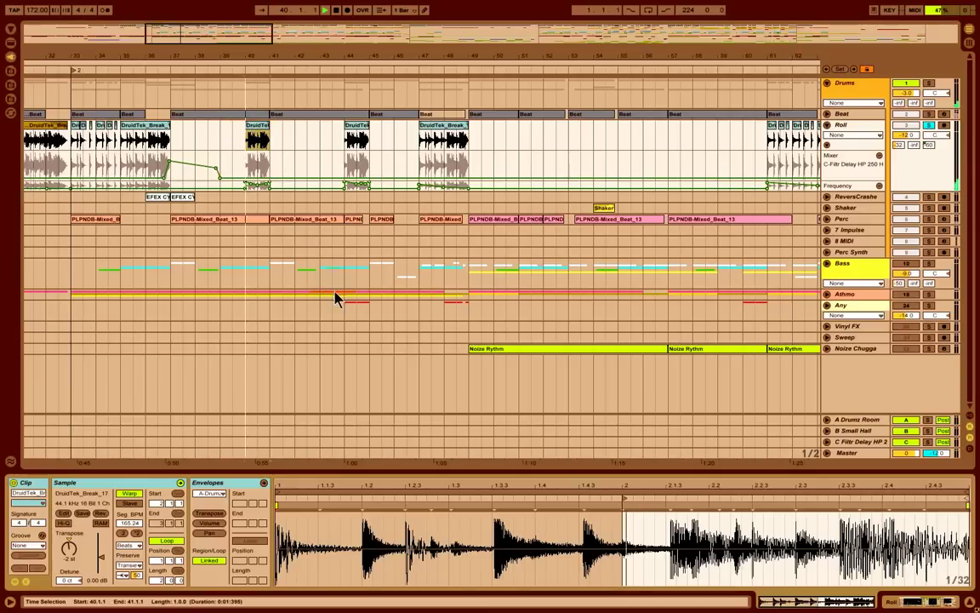
{"action": "left_click", "coordinate": [230, 135]}
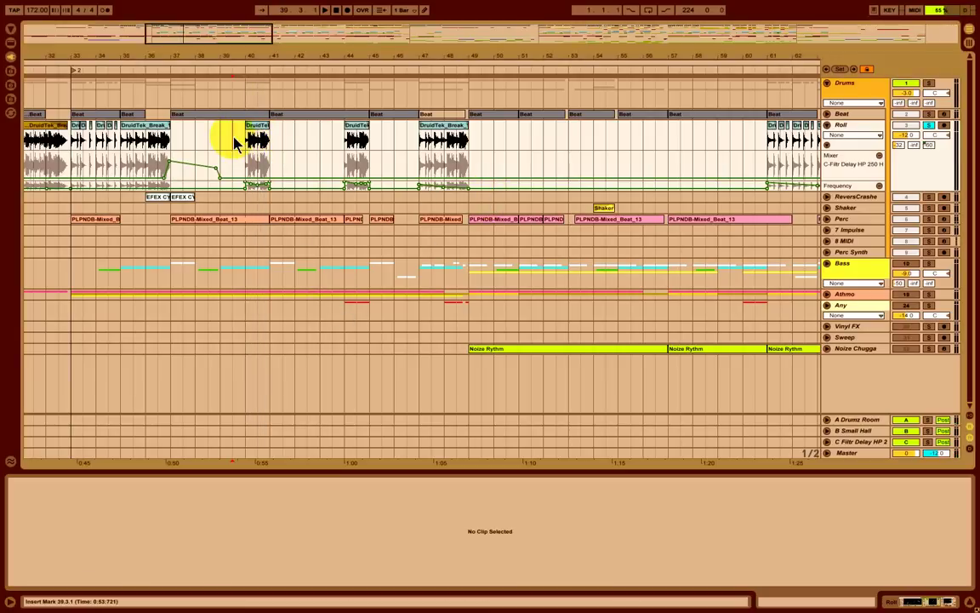
- Show the Roll track's fades, add a short fade-in to the DruidTek_Break_17 clip at bar 40, and play from 39.3.1
{"action": "left_click", "coordinate": [854, 135]}
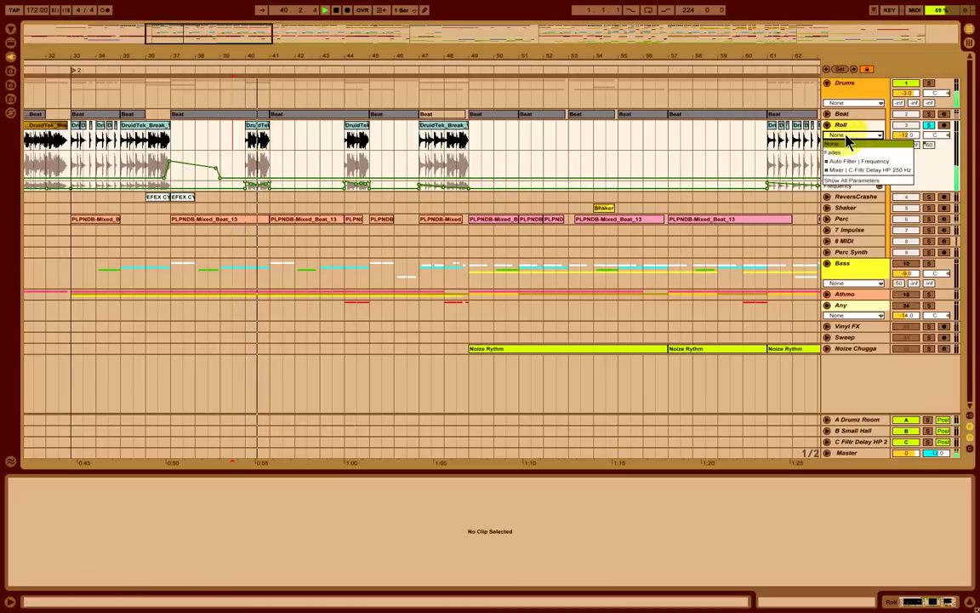
{"action": "left_click", "coordinate": [835, 154]}
{"action": "key", "text": "space"}
{"action": "left_click_drag", "start_coordinate": [251, 57], "coordinate": [308, 61]}
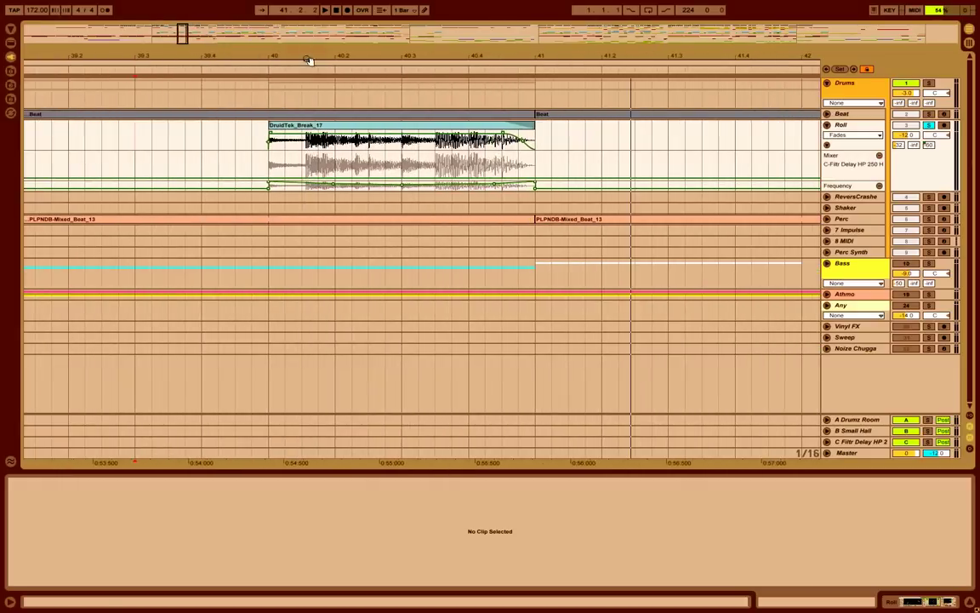
{"action": "left_click", "coordinate": [272, 140]}
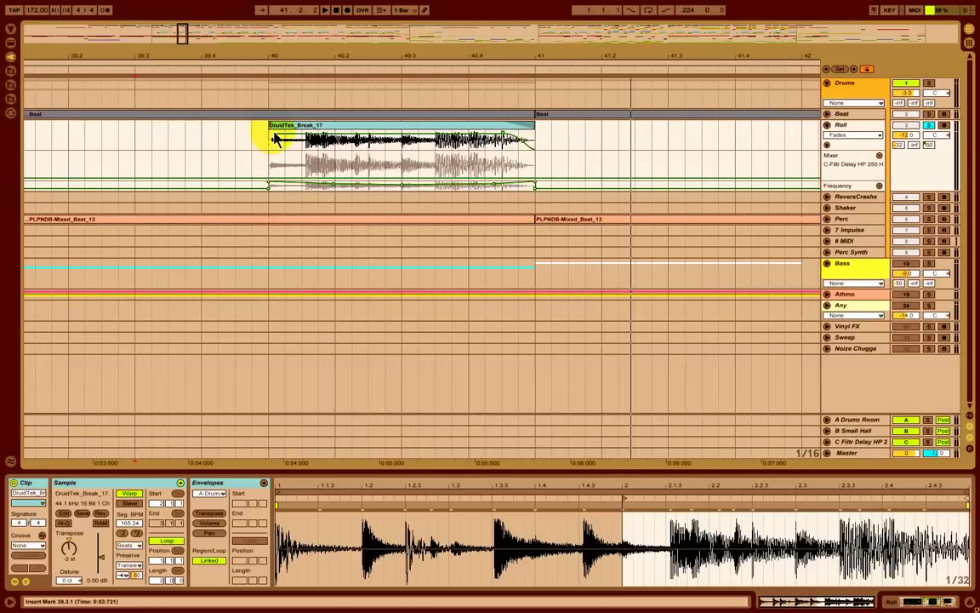
{"action": "left_click", "coordinate": [136, 137]}
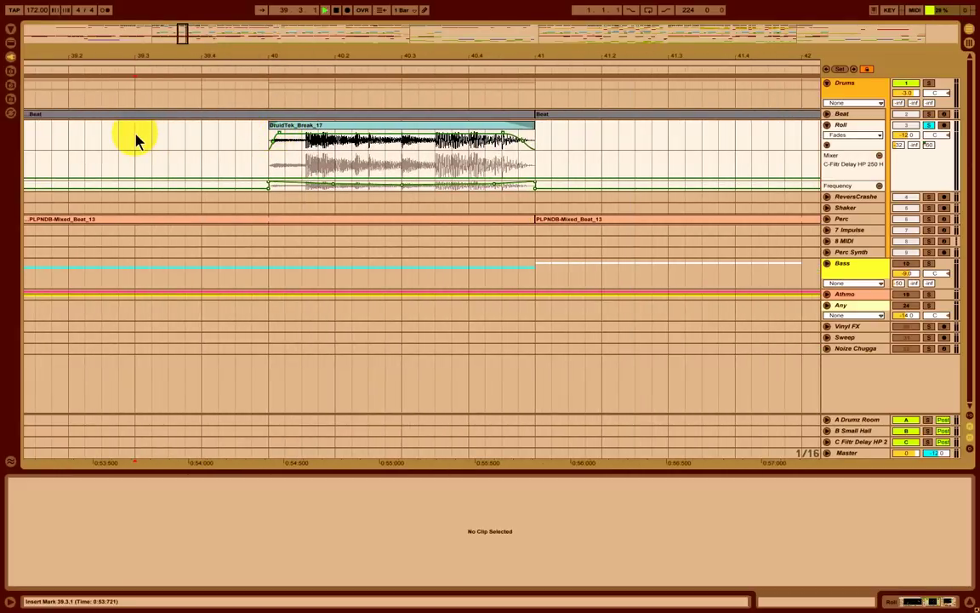
- Unsolo the Roll track and play the faded DruidTek_Break_17 clip within the full drum mix from 39.3.1
{"action": "key", "text": "space"}
{"action": "key", "text": "space"}
{"action": "left_click", "coordinate": [927, 126]}
{"action": "key", "text": "space"}
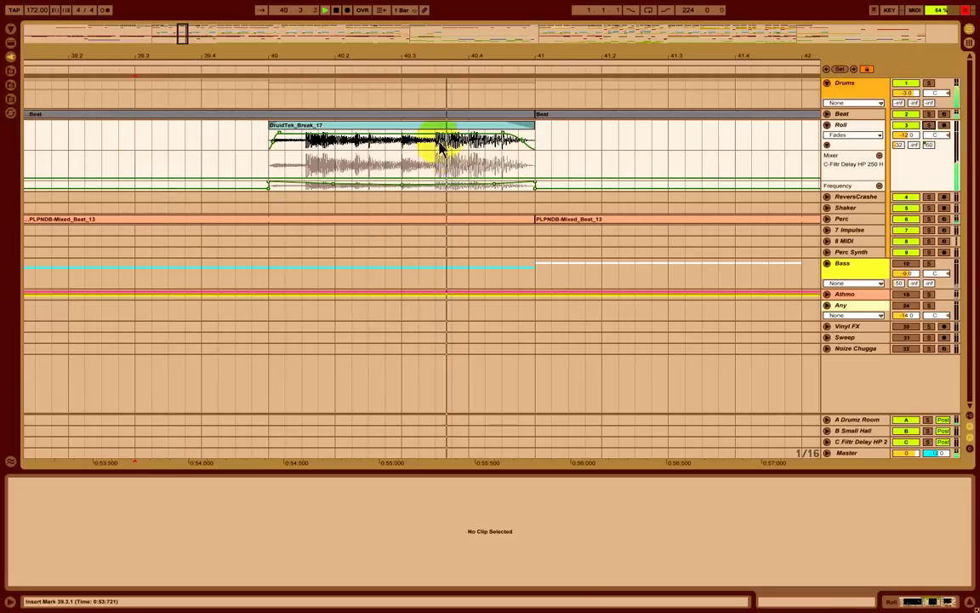
{"action": "left_click", "coordinate": [422, 54]}
{"action": "left_click_drag", "start_coordinate": [425, 55], "coordinate": [424, 55]}
{"action": "key", "text": "space"}
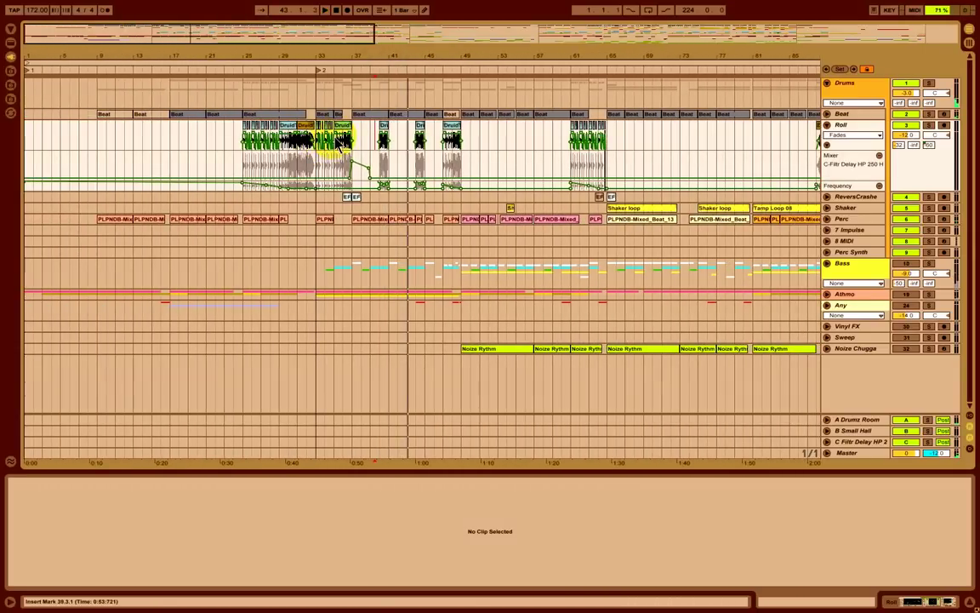
{"action": "key", "text": "space"}
- Set the Roll track's displayed automation to None to hide the fades, and shrink its delay send automation lane
{"action": "left_click", "coordinate": [854, 135]}
{"action": "left_click", "coordinate": [854, 149]}
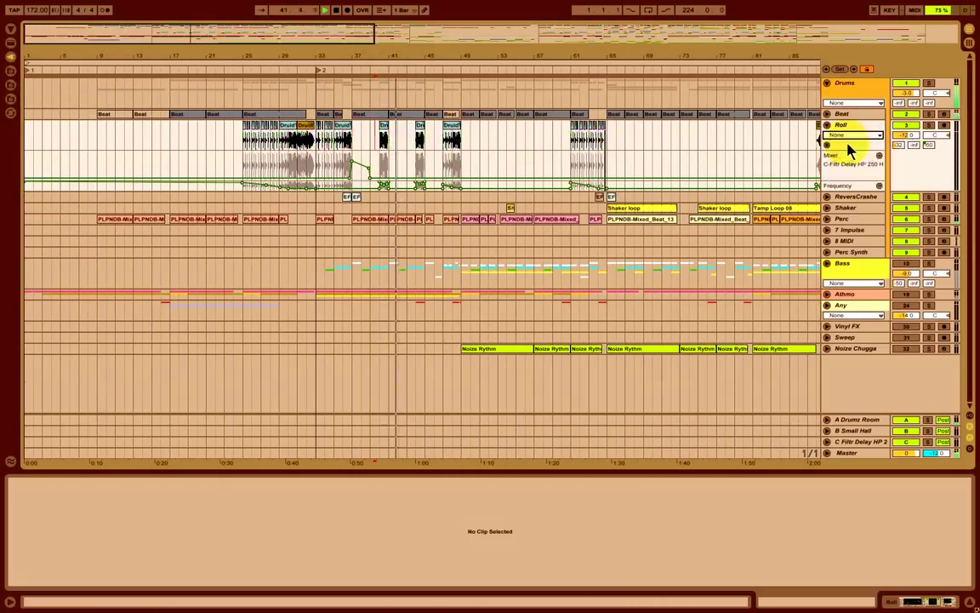
{"action": "left_click_drag", "start_coordinate": [853, 180], "coordinate": [849, 160]}
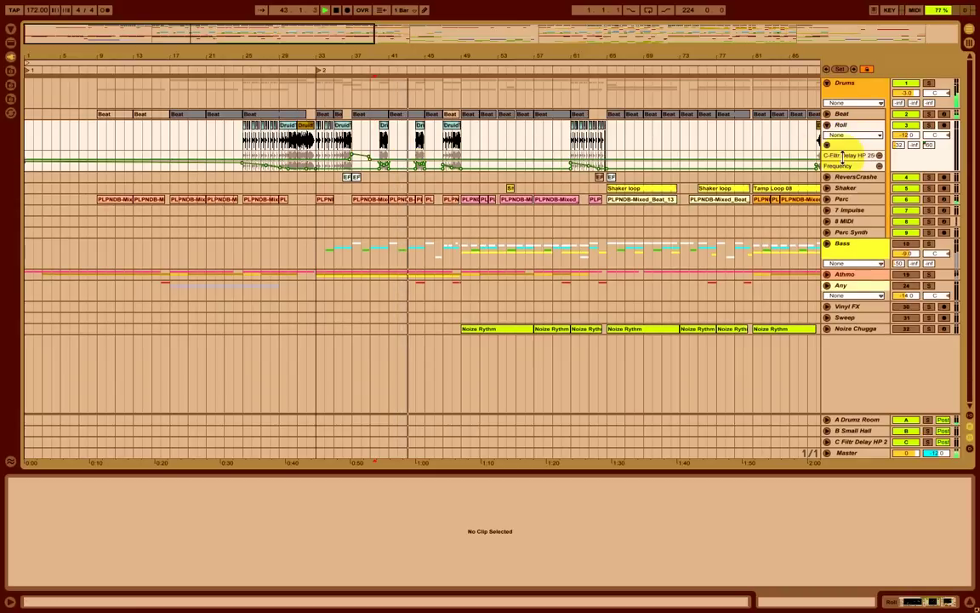
- Show the Beat track's Kick device chain and compare the kick with its EQ Eight bypassed and re-enabled
{"action": "left_click", "coordinate": [855, 114]}
{"action": "left_click", "coordinate": [941, 601]}
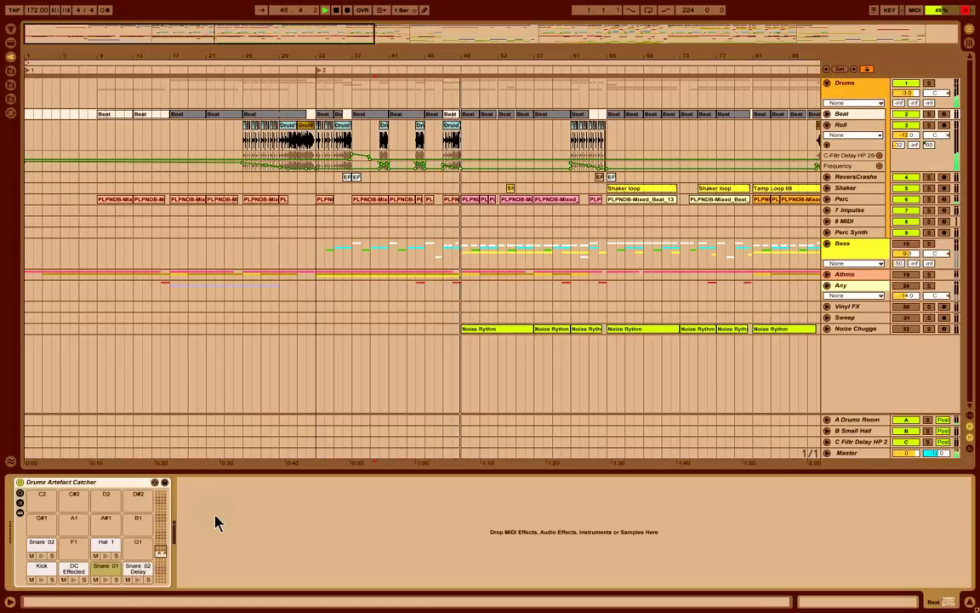
{"action": "left_click", "coordinate": [40, 565]}
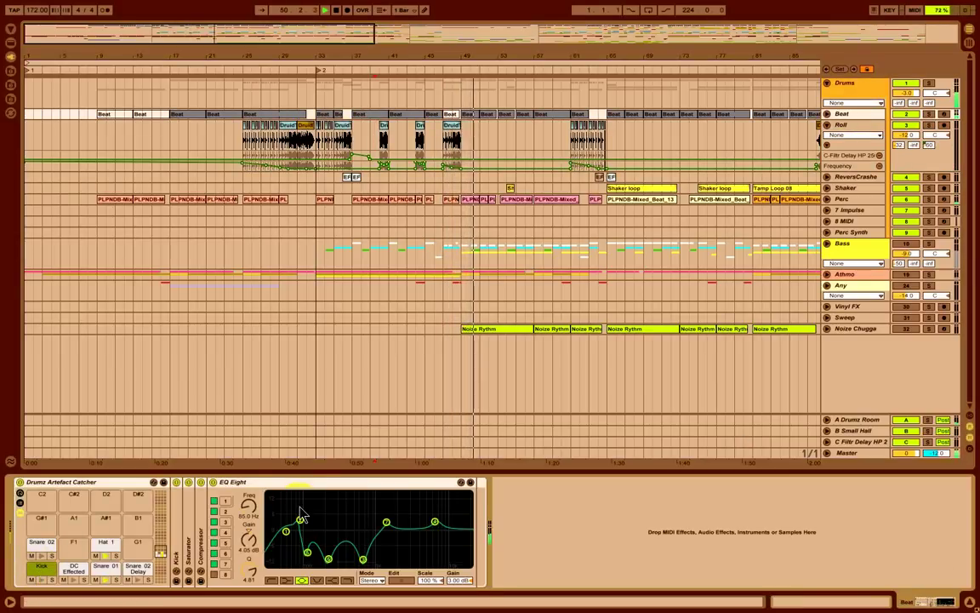
{"action": "left_click", "coordinate": [213, 483]}
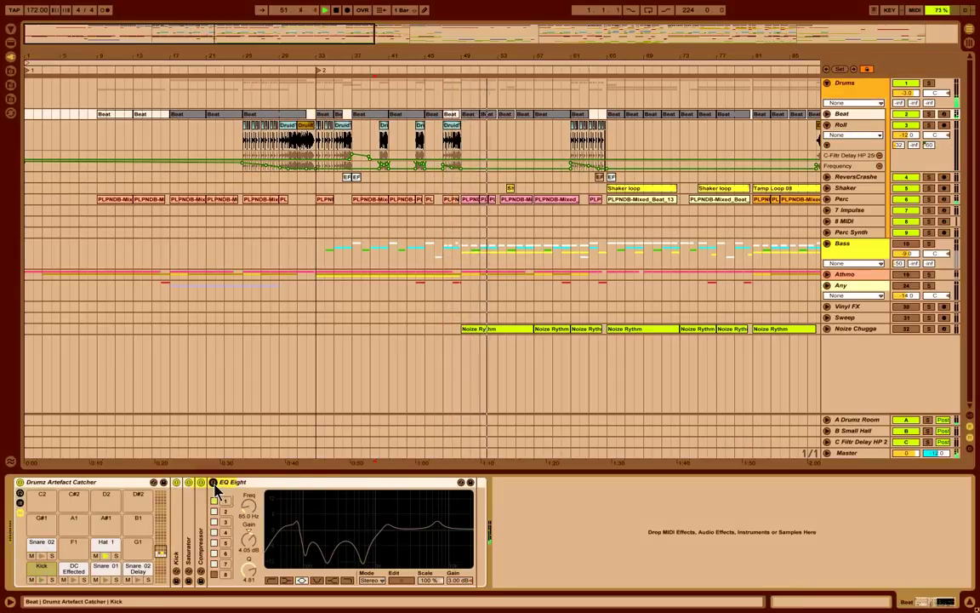
{"action": "left_click", "coordinate": [213, 482]}
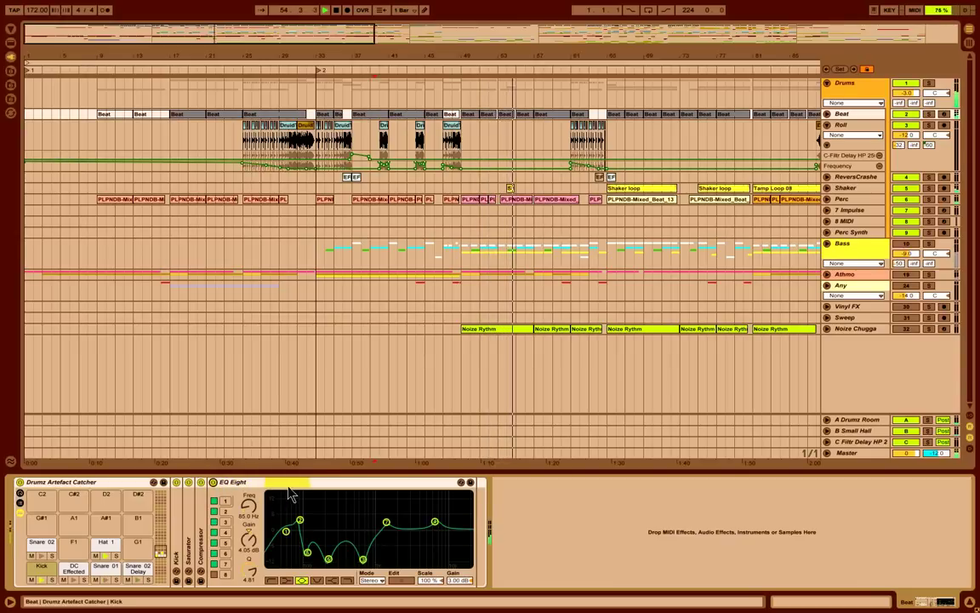
- Compare the kick with its Saturator and Compressor bypassed in turn, replaying the mix from 39.3.1
{"action": "left_click", "coordinate": [189, 483]}
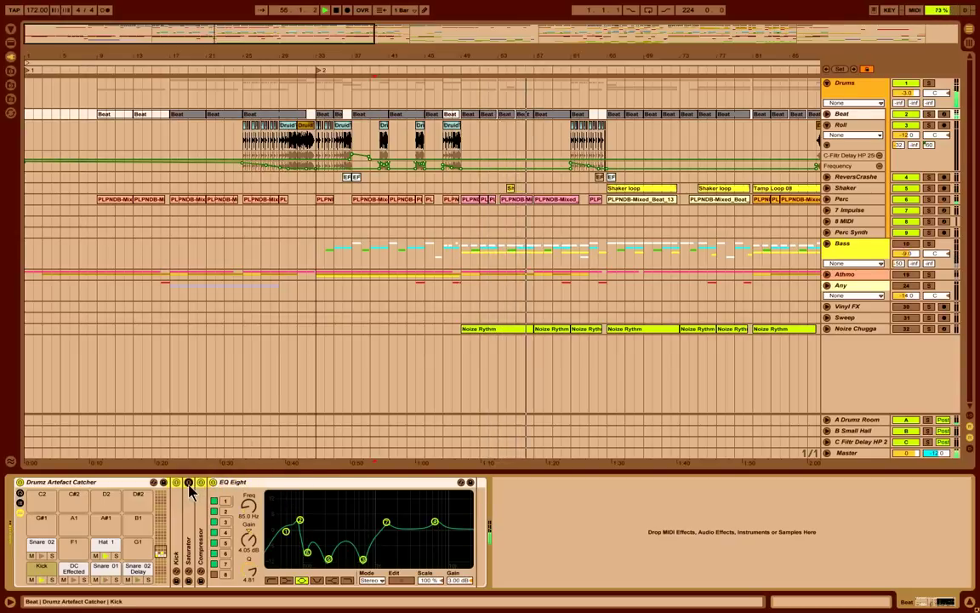
{"action": "key", "text": "space"}
{"action": "key", "text": "space"}
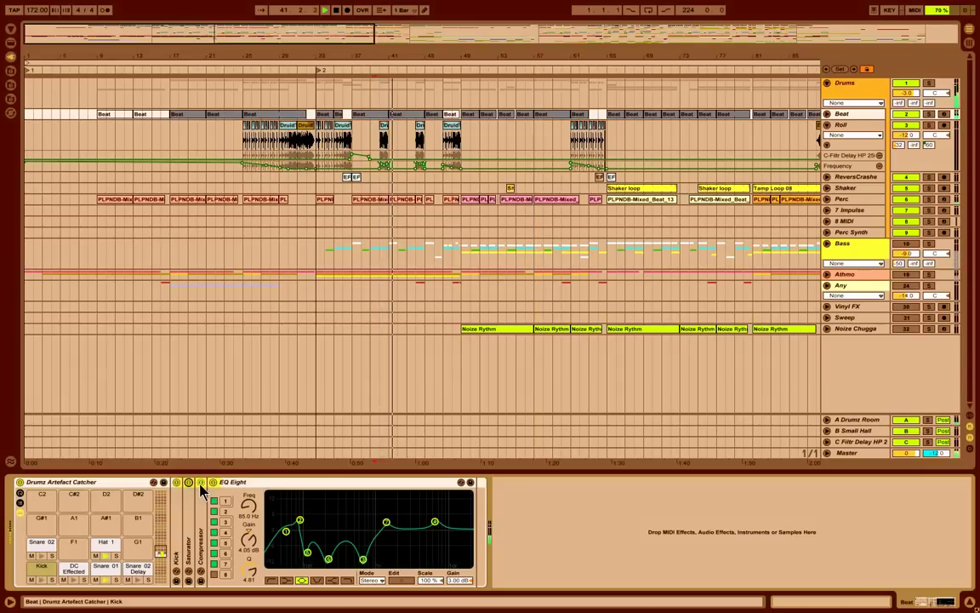
{"action": "left_click", "coordinate": [176, 483]}
{"action": "left_click", "coordinate": [200, 483]}
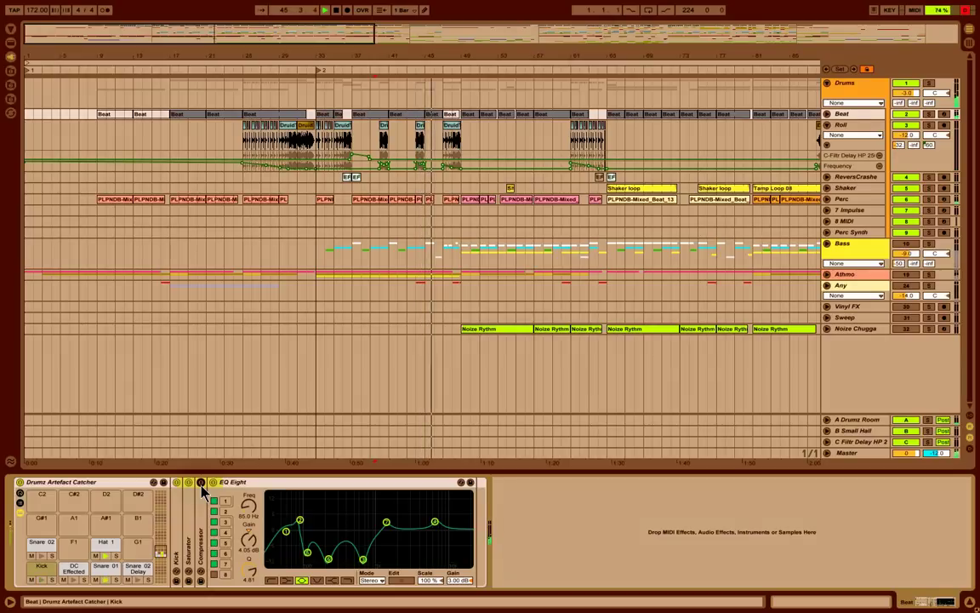
- Fold the kick's EQ Eight and hide the device chain of the Drumz Artefact Catcher rack
{"action": "right_click", "coordinate": [363, 485]}
{"action": "left_click", "coordinate": [366, 473]}
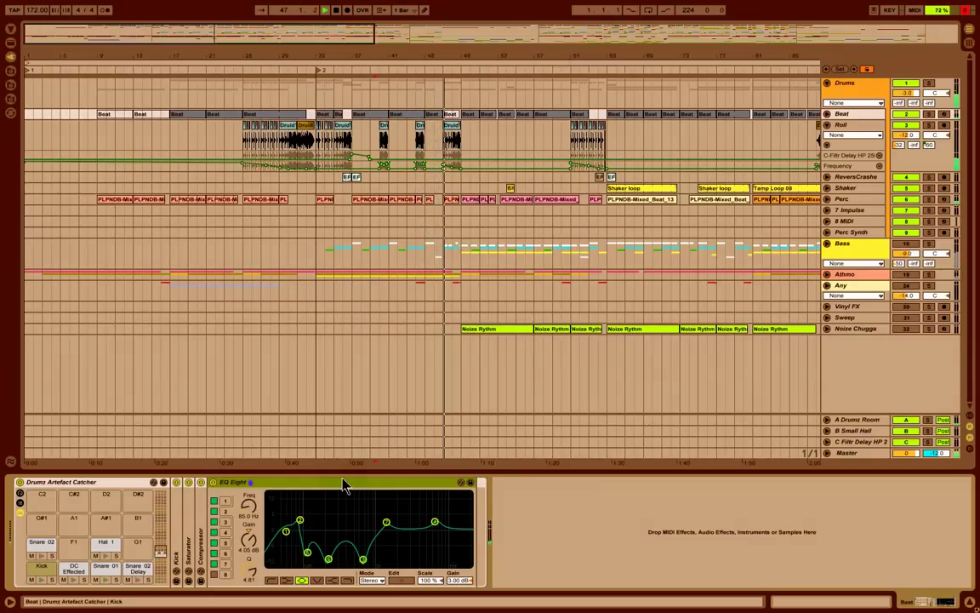
{"action": "double_click", "coordinate": [385, 485]}
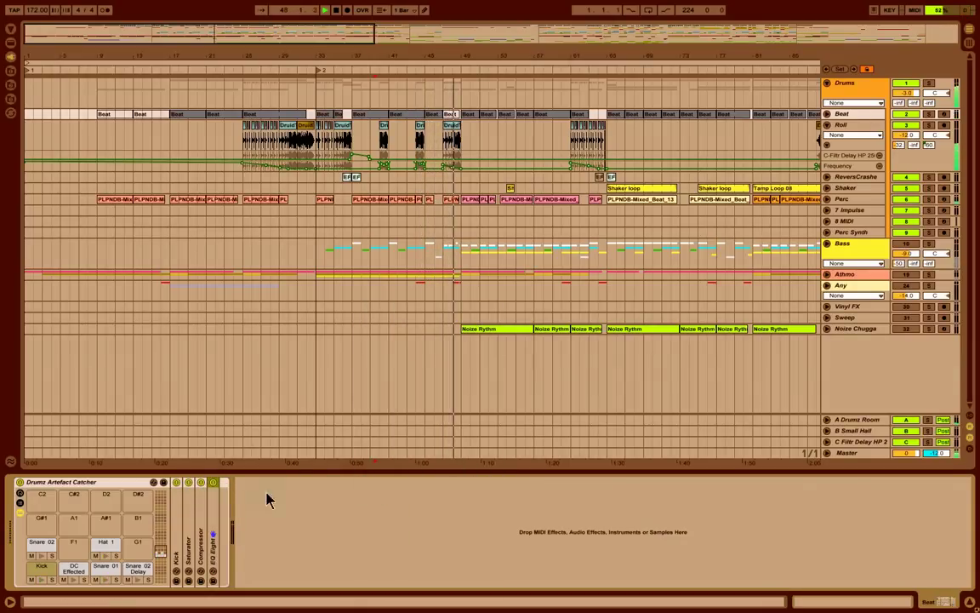
{"action": "left_click", "coordinate": [21, 511]}
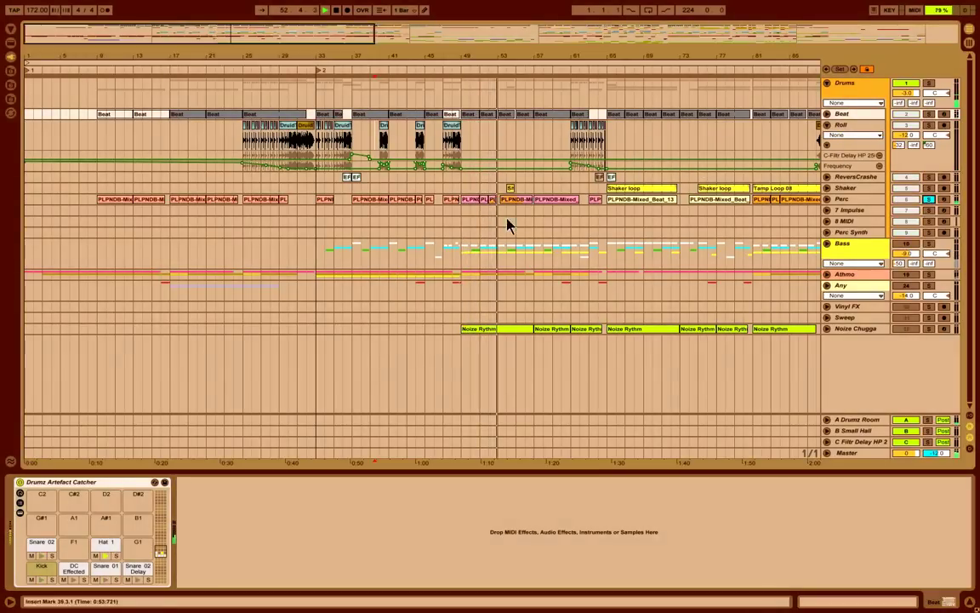
- Audition the soloed Perc track from its clip at bar 37 and unfold the track to examine its slice patterns
{"action": "left_click", "coordinate": [356, 198]}
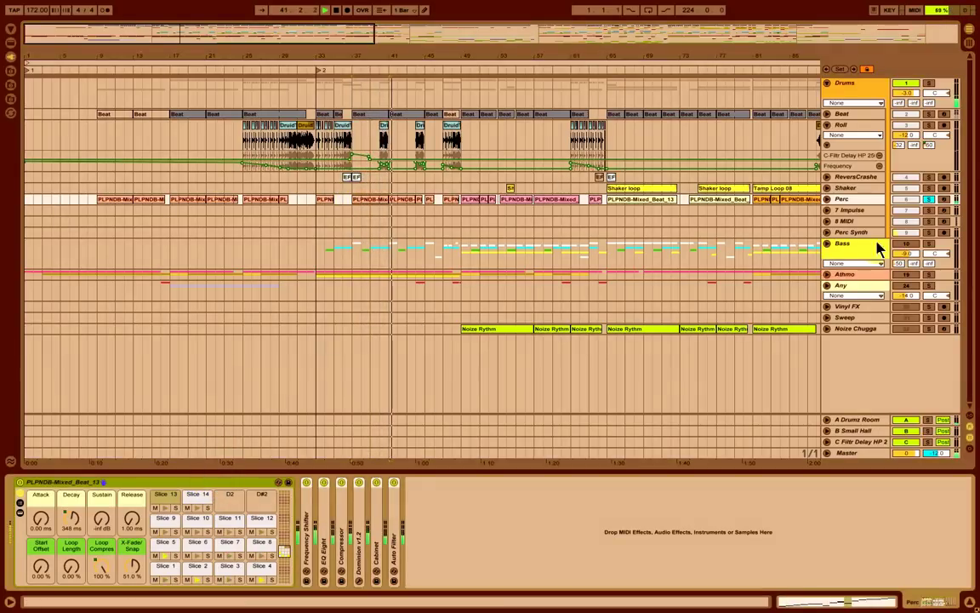
{"action": "left_click", "coordinate": [828, 200]}
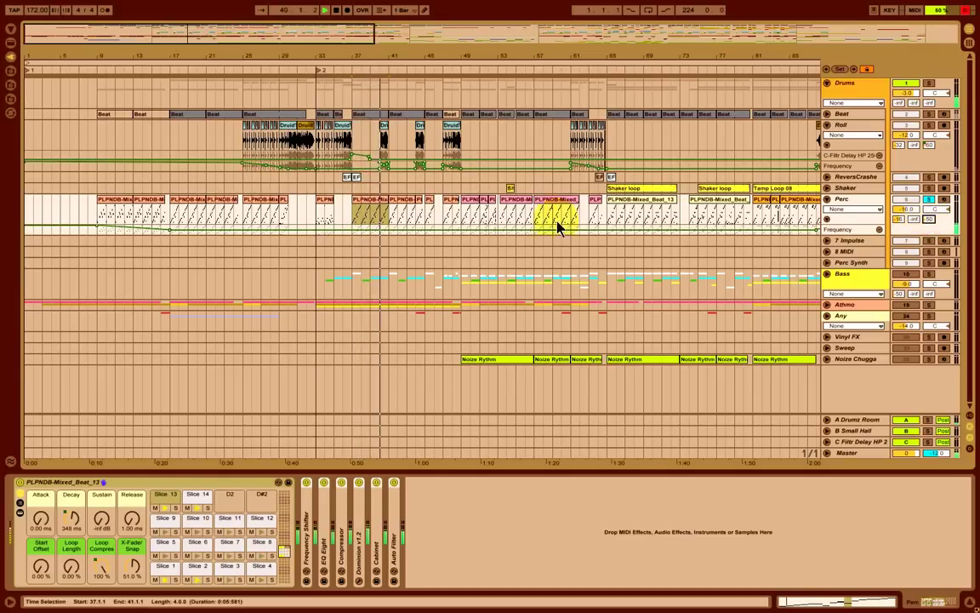
{"action": "left_click", "coordinate": [431, 211]}
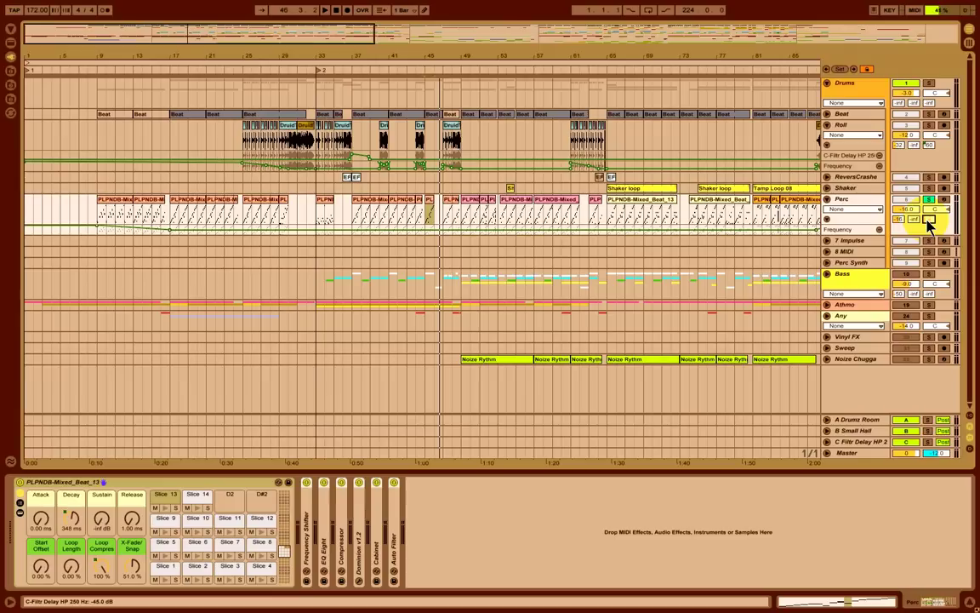
- Set the Perc track's C Filtr Delay send to -40 dB, then unsolo and fold the track
{"action": "scroll", "coordinate": [928, 221], "scroll_direction": "up", "scroll_amount": 5}
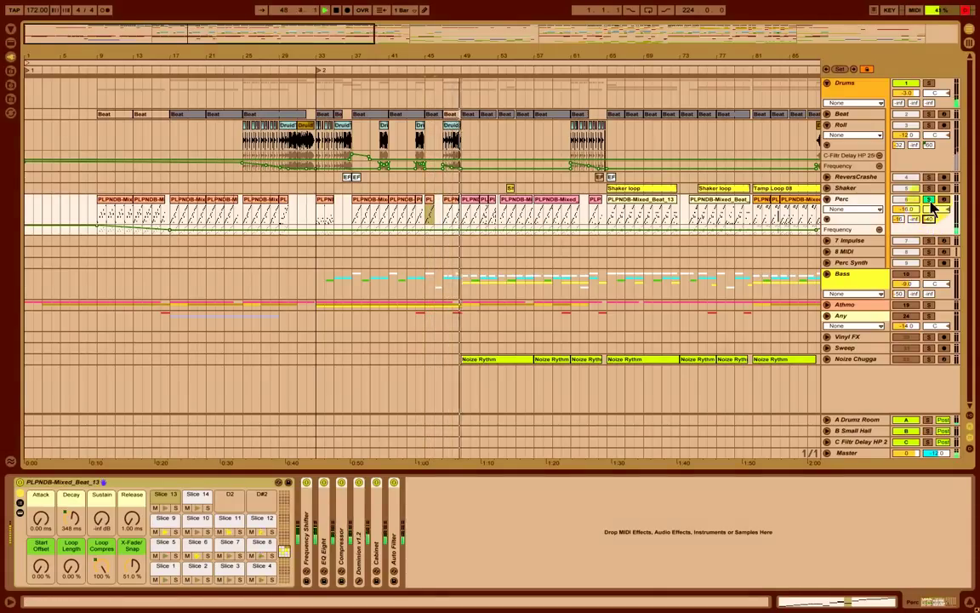
{"action": "left_click", "coordinate": [930, 201]}
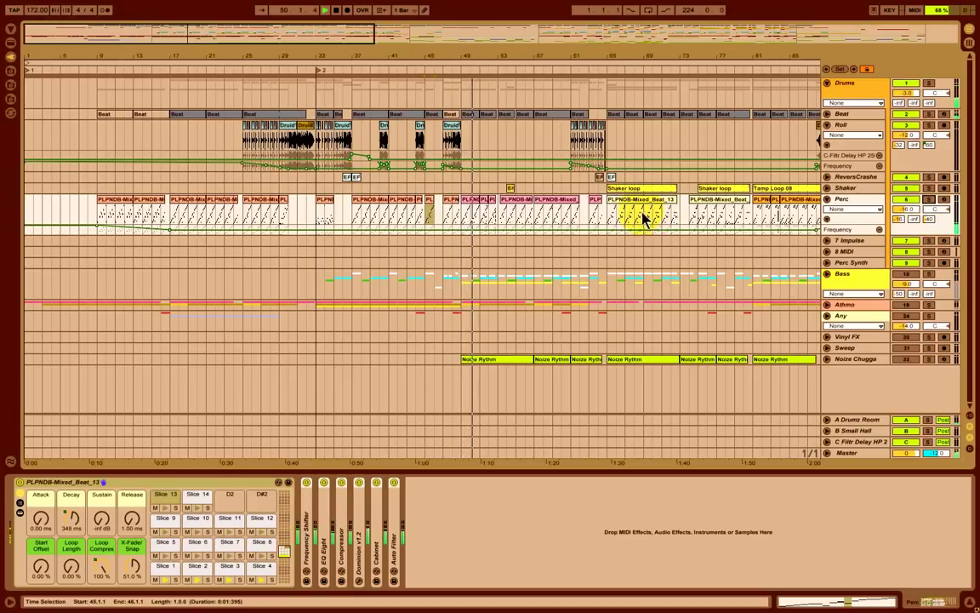
{"action": "left_click", "coordinate": [826, 200]}
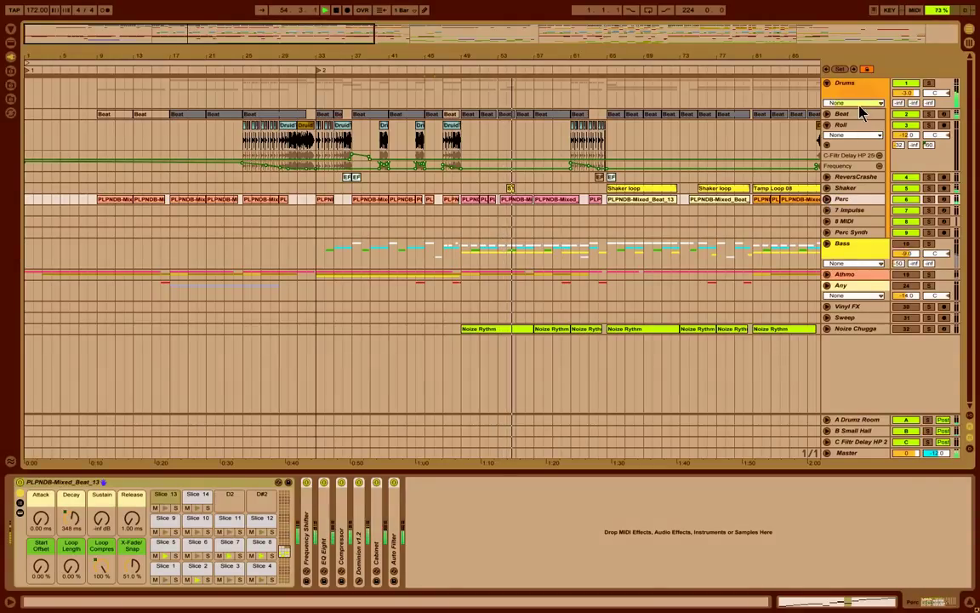
- Examine the Beat rack's chain levels in the session mixer and set the Beat track's volume to -2.0 dB
{"action": "left_click", "coordinate": [969, 29]}
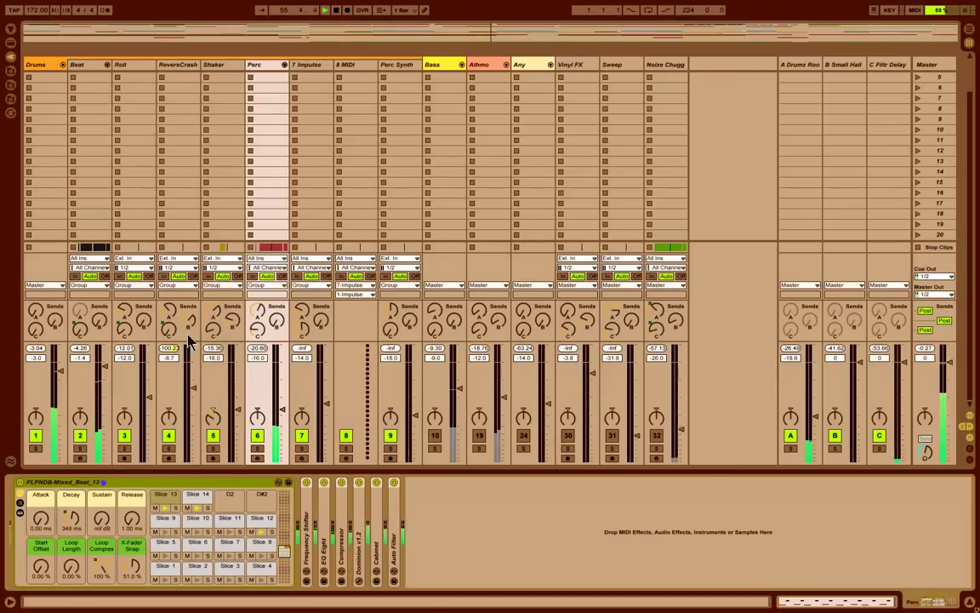
{"action": "left_click", "coordinate": [99, 68]}
{"action": "left_click", "coordinate": [107, 65]}
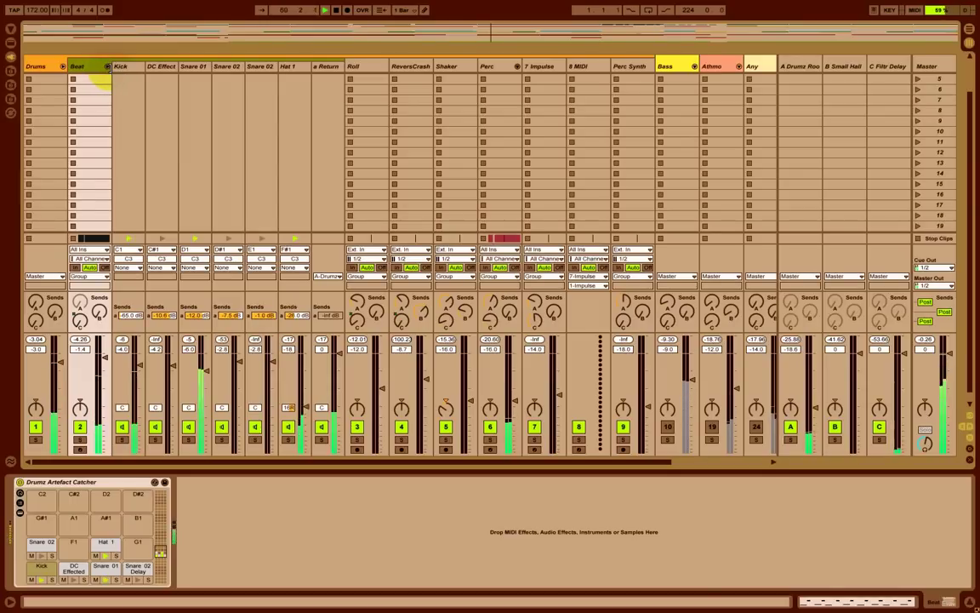
{"action": "left_click", "coordinate": [106, 66]}
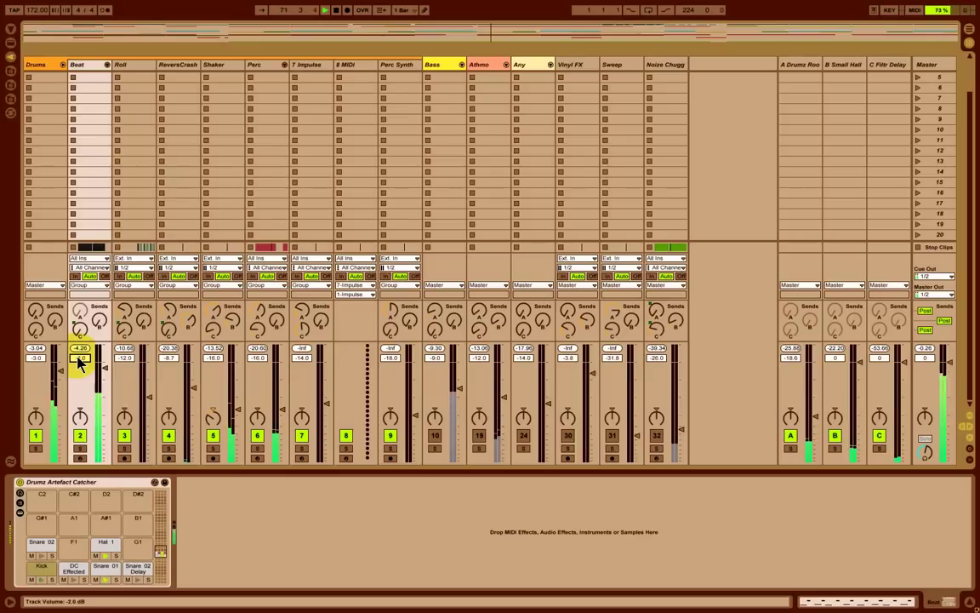
{"action": "left_click", "coordinate": [96, 97]}
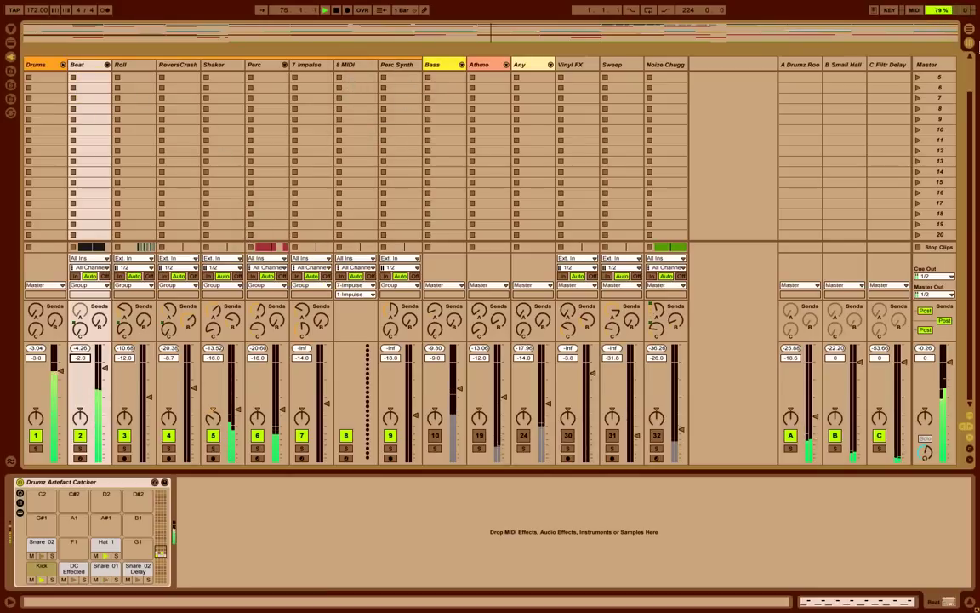
- Return to the arrangement and fold the Roll track
{"action": "left_click", "coordinate": [970, 31]}
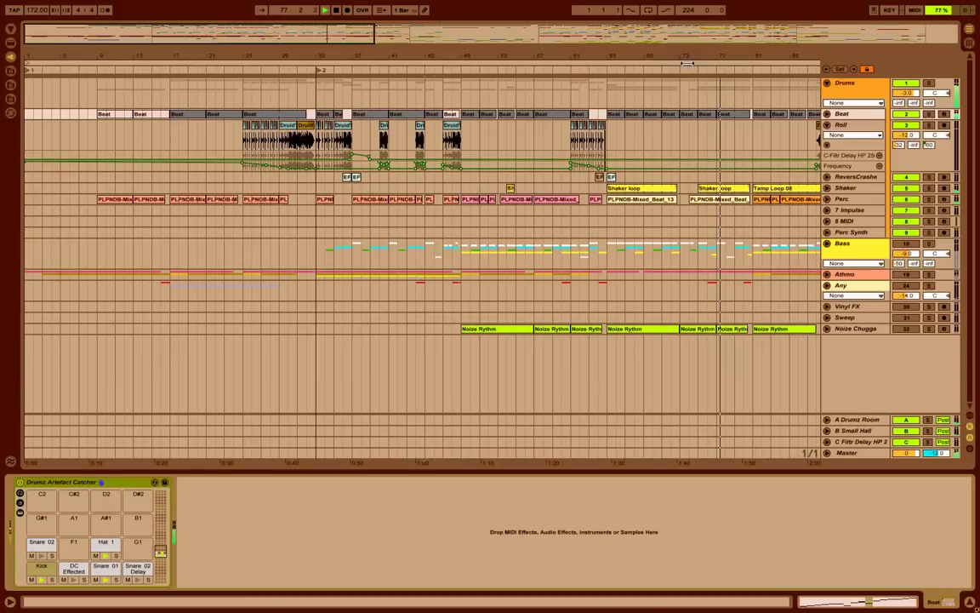
{"action": "left_click_drag", "start_coordinate": [705, 57], "coordinate": [313, 59]}
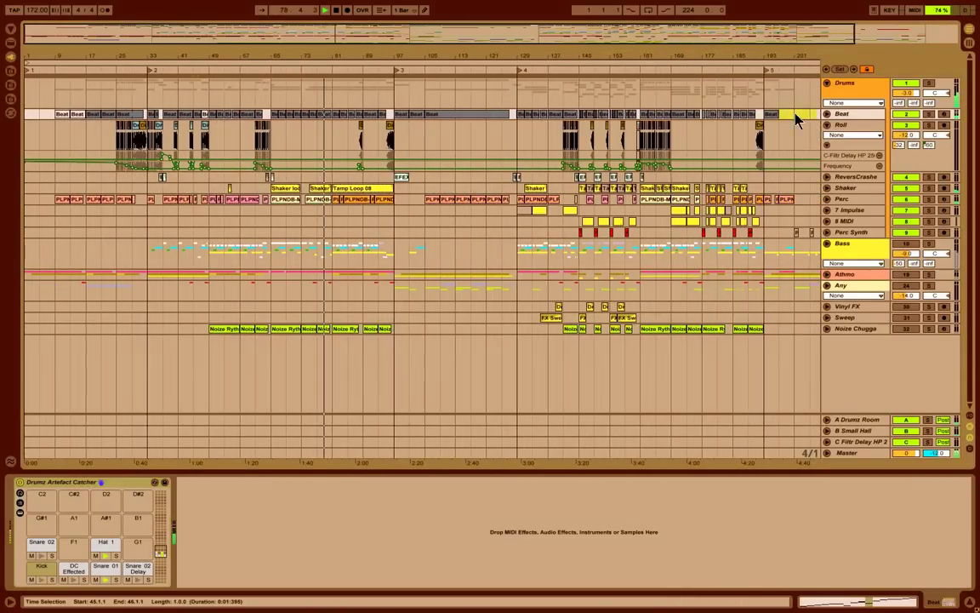
{"action": "left_click", "coordinate": [827, 125]}
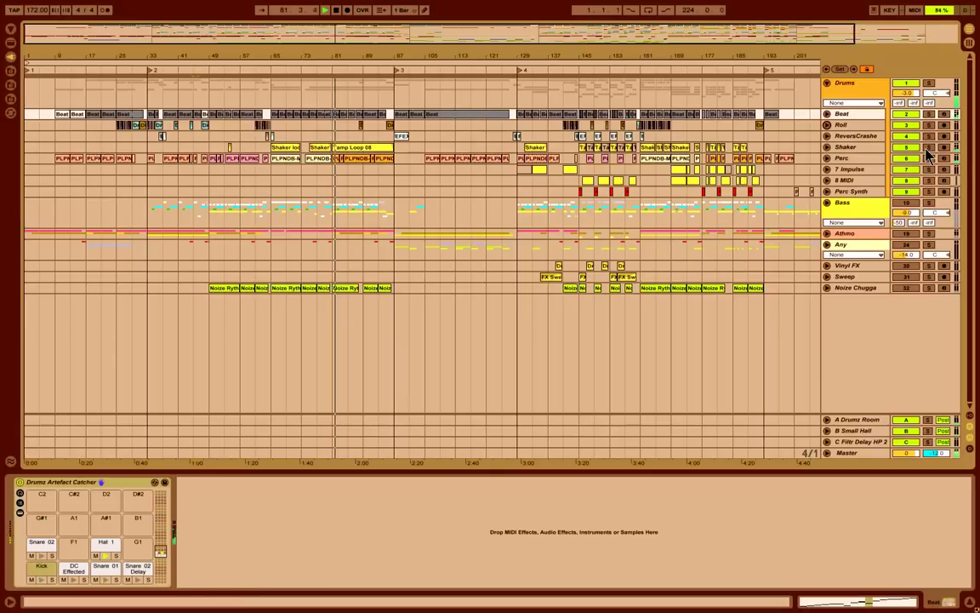
- Solo the Shaker track and sweep its EQ Three low crossover frequency, ending at 1.20 kHz
{"action": "left_click", "coordinate": [868, 150]}
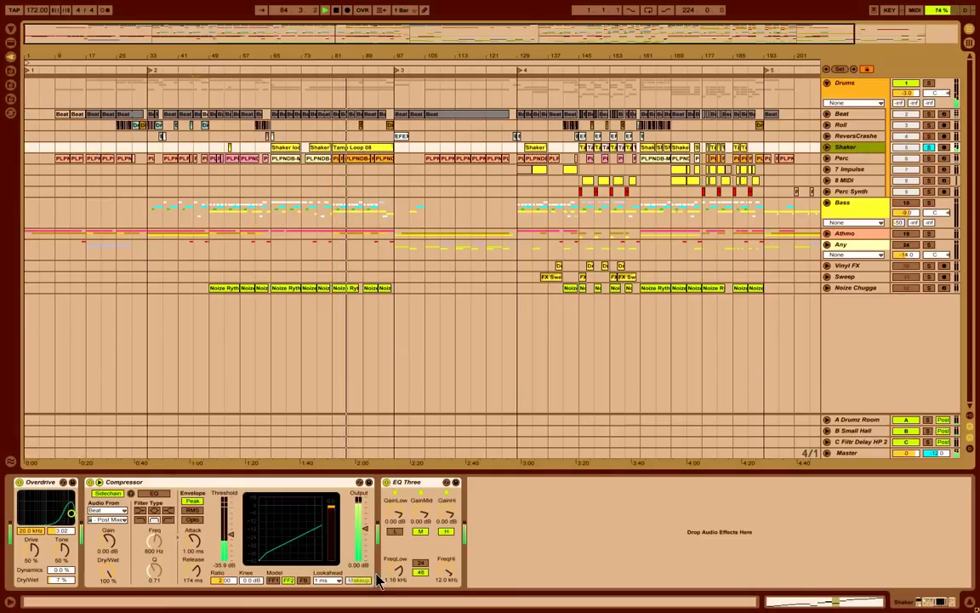
{"action": "left_click_drag", "start_coordinate": [394, 569], "coordinate": [394, 572]}
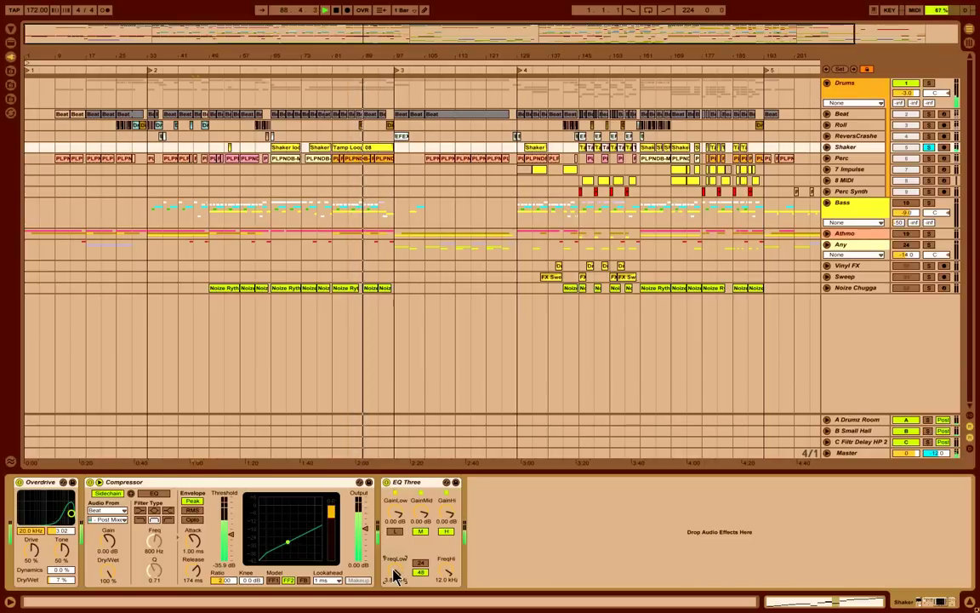
{"action": "left_click_drag", "start_coordinate": [394, 573], "coordinate": [394, 568]}
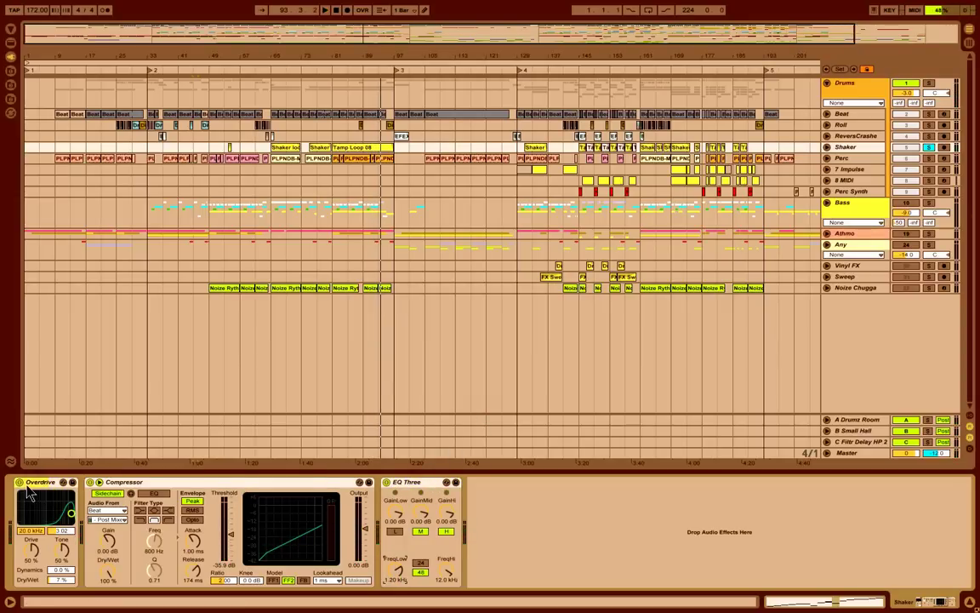
- Play the Shaker's Tamp Loop 08 clip from bar 81 and examine the Compressor's sidechain source options
{"action": "left_click", "coordinate": [374, 151]}
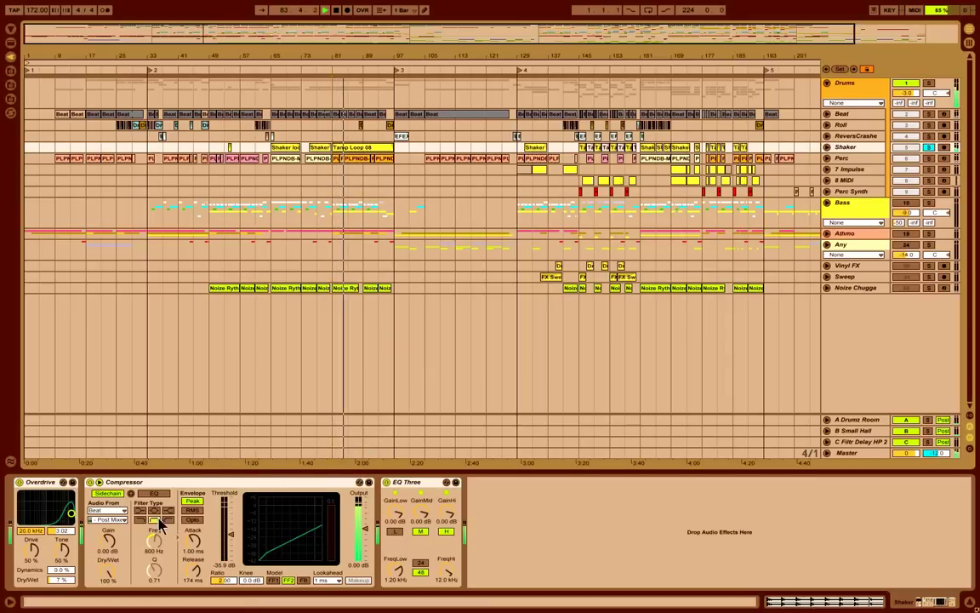
{"action": "left_click", "coordinate": [109, 520]}
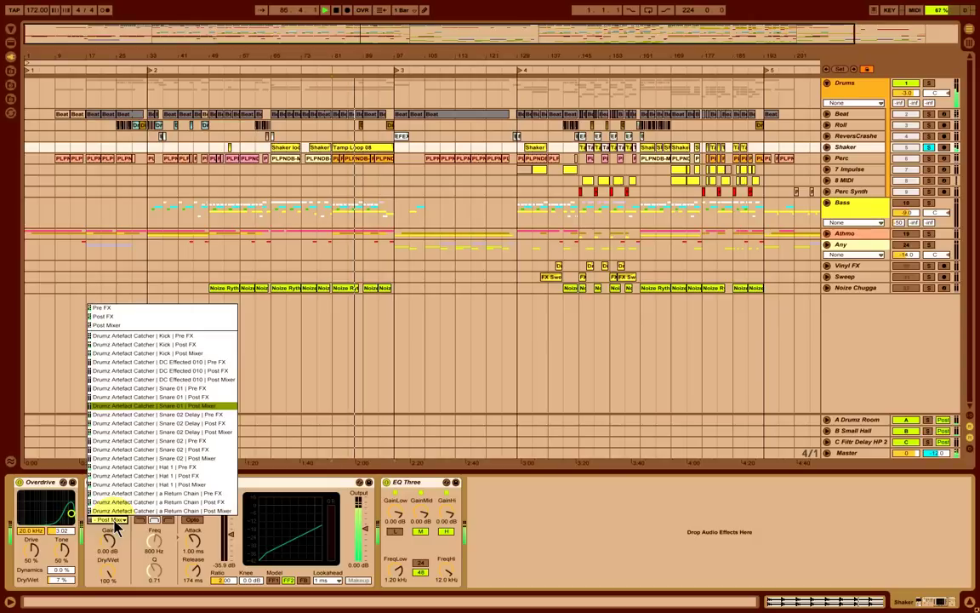
{"action": "left_click", "coordinate": [117, 528]}
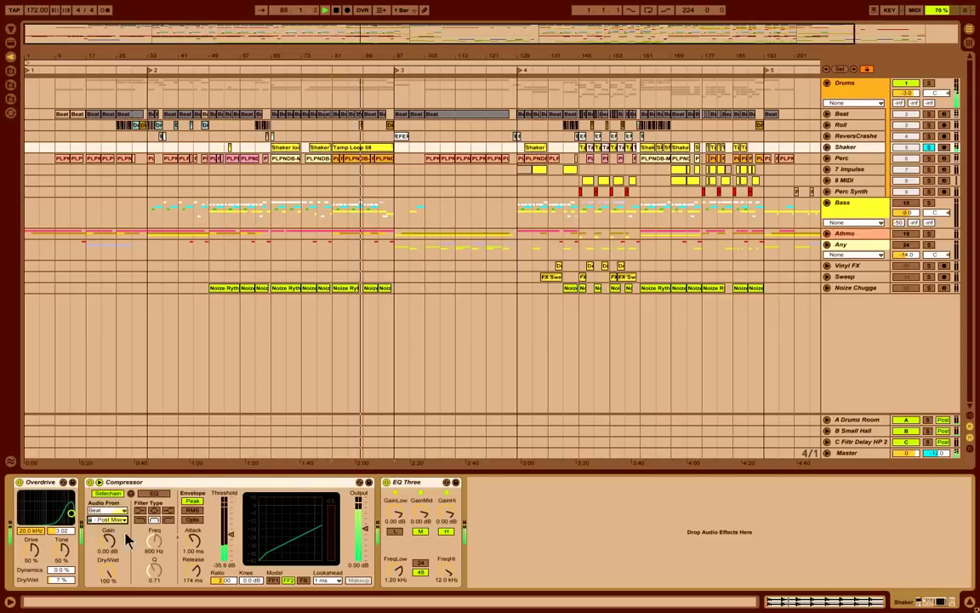
- Set the Shaker's EQ Three low crossover frequency to 965 Hz and open the plug-in browser
{"action": "left_click_drag", "start_coordinate": [399, 563], "coordinate": [399, 562]}
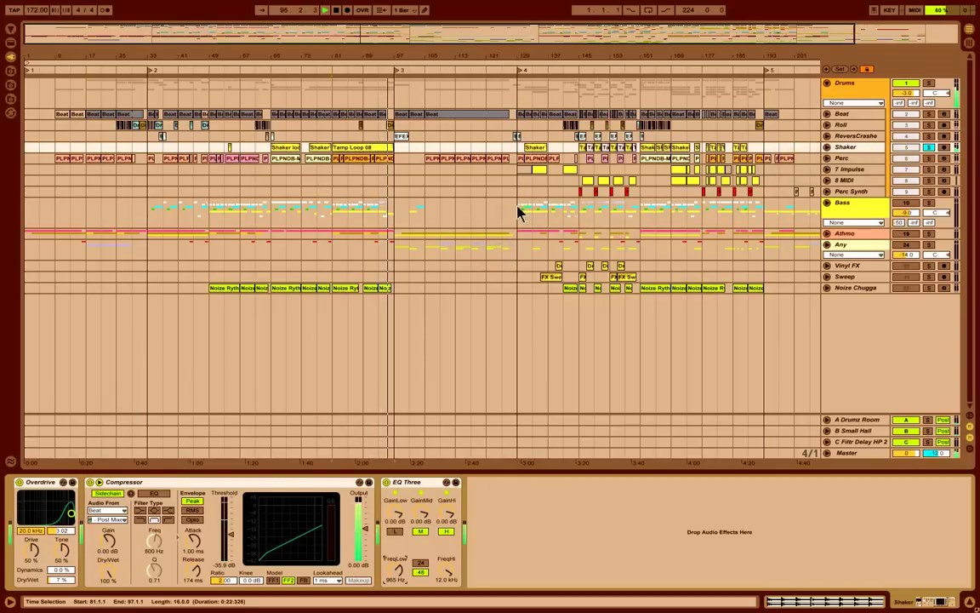
{"action": "key", "text": "ctrl+alt+b"}
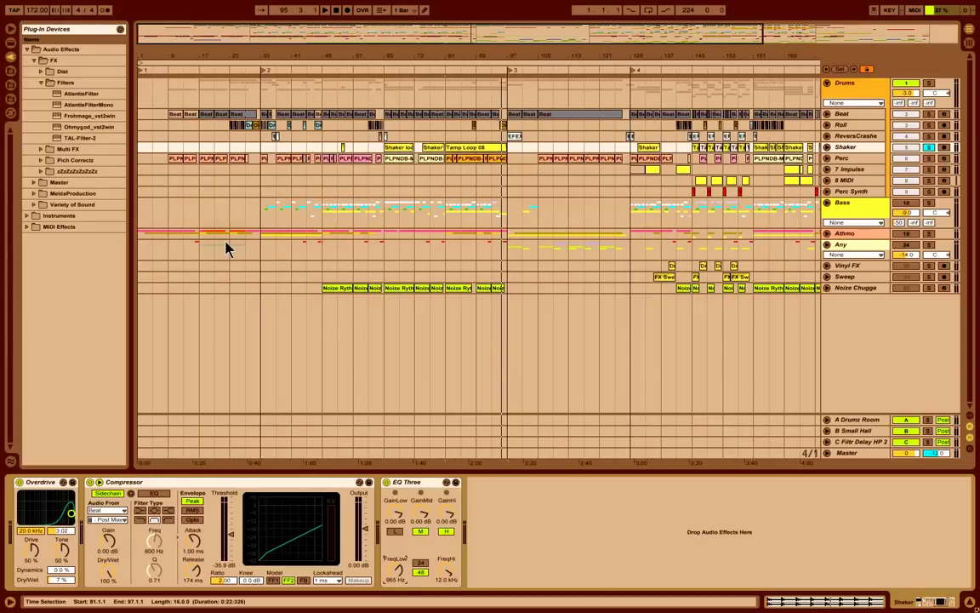
- Insert Live's Cabinet effect between the Compressor and the EQ Three on the Shaker track
{"action": "left_click", "coordinate": [11, 44]}
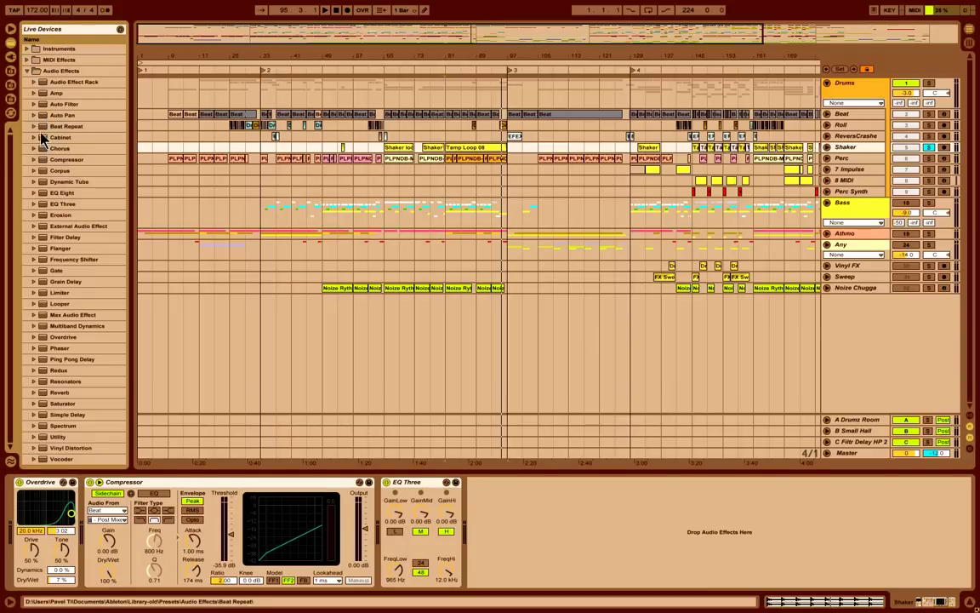
{"action": "left_click", "coordinate": [44, 139]}
{"action": "left_click_drag", "start_coordinate": [361, 475], "coordinate": [382, 521]}
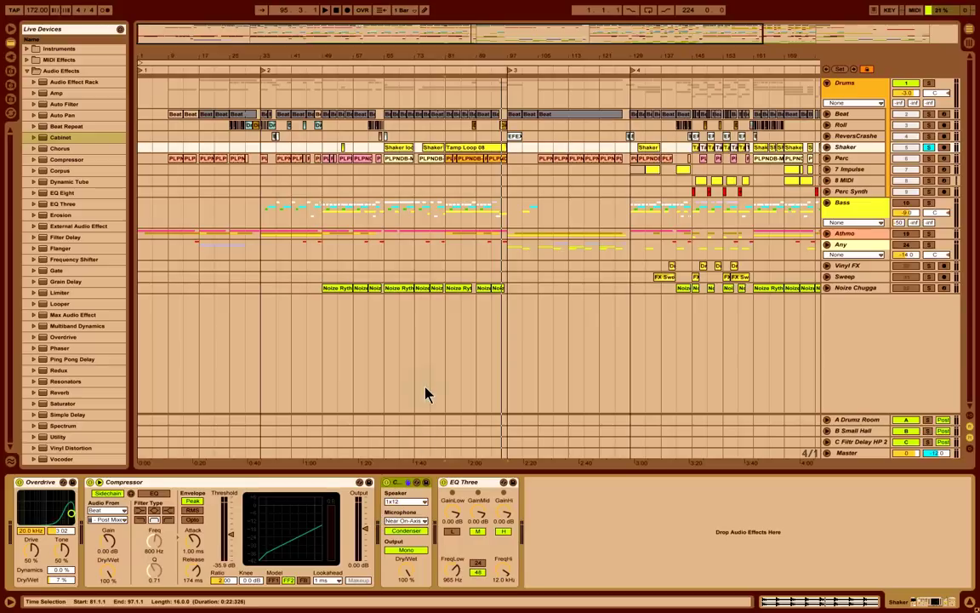
- Play the Shaker, set the Cabinet's output to Dual and dry/wet to 72.2%, and compare it bypassed and active
{"action": "key", "text": "space"}
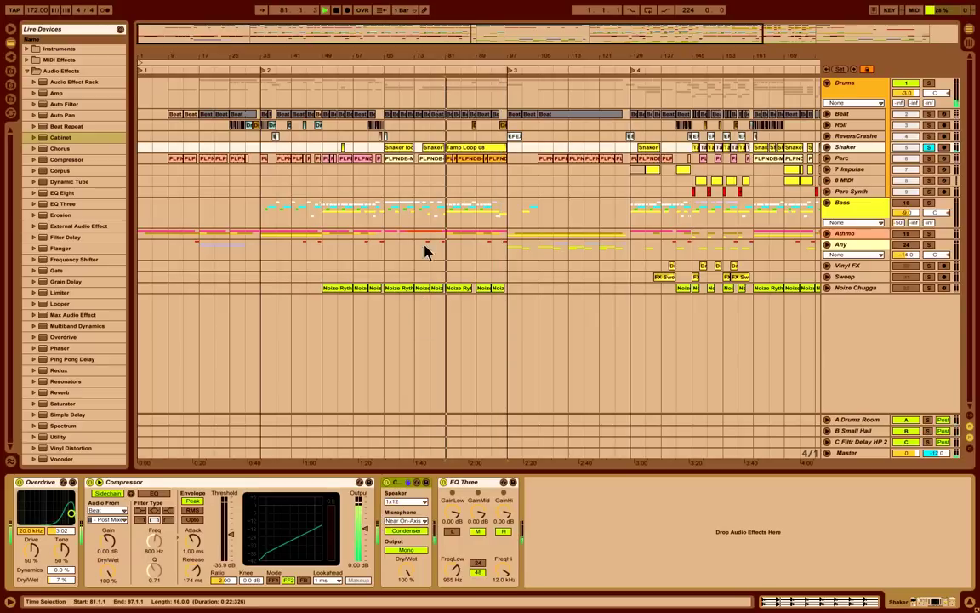
{"action": "left_click", "coordinate": [410, 551]}
{"action": "left_click_drag", "start_coordinate": [406, 571], "coordinate": [407, 582]}
{"action": "left_click", "coordinate": [388, 482]}
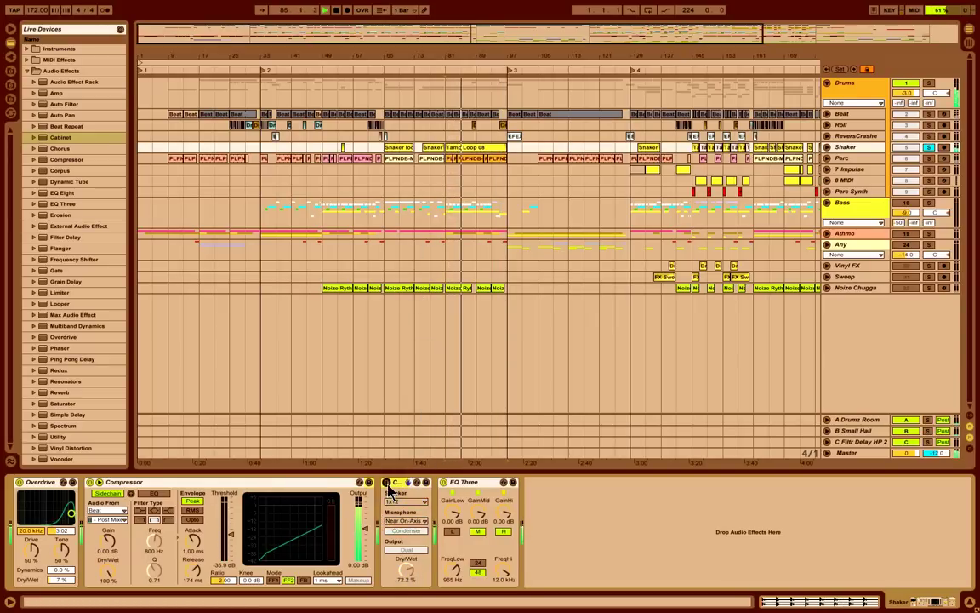
{"action": "left_click", "coordinate": [388, 484]}
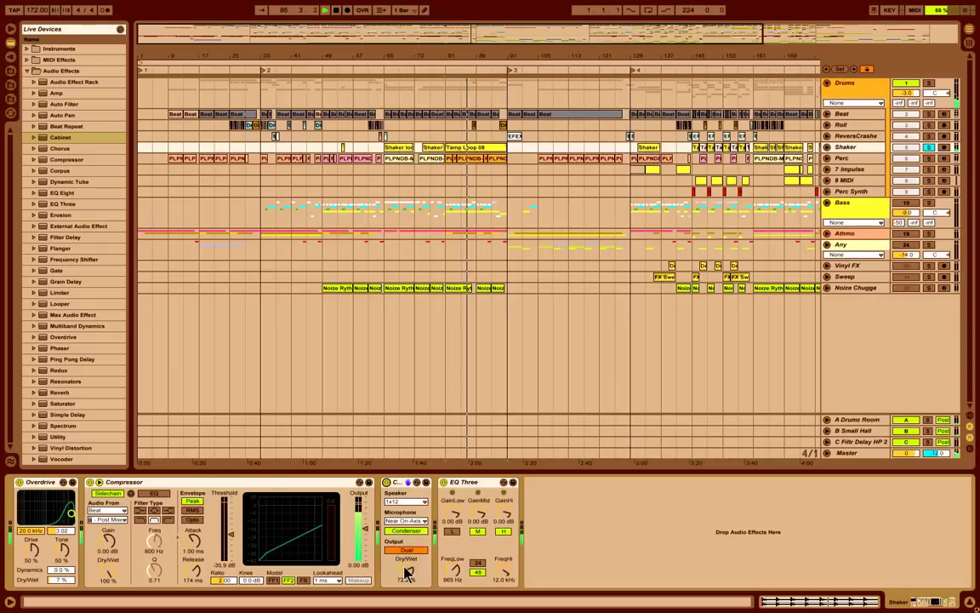
- Try the Cabinet with the 2x12 speaker, the Far microphone position and dry/wet at 69.8%, restarting playback to hear it
{"action": "left_click", "coordinate": [403, 521]}
{"action": "left_click", "coordinate": [402, 531]}
{"action": "left_click", "coordinate": [404, 502]}
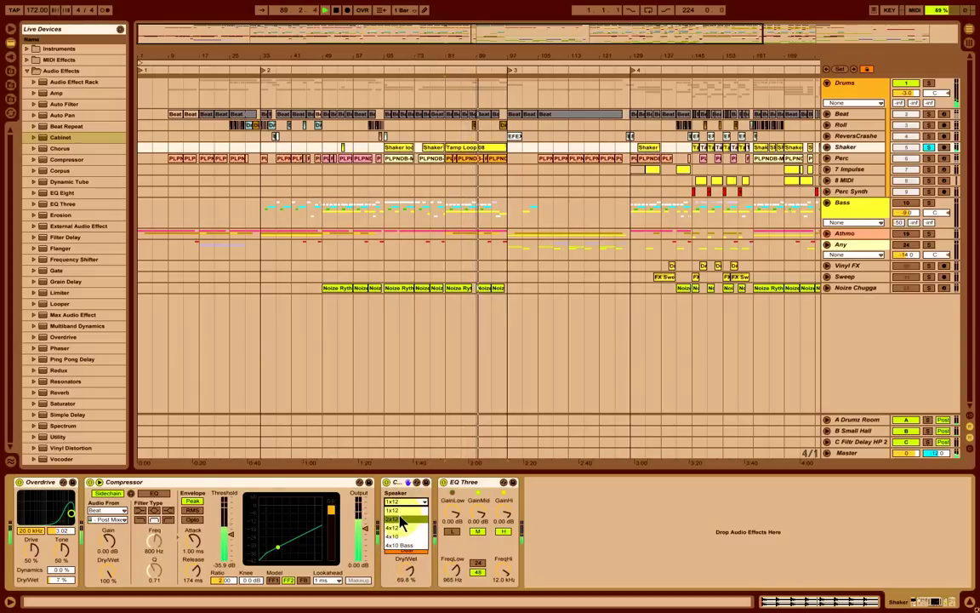
{"action": "left_click", "coordinate": [399, 520]}
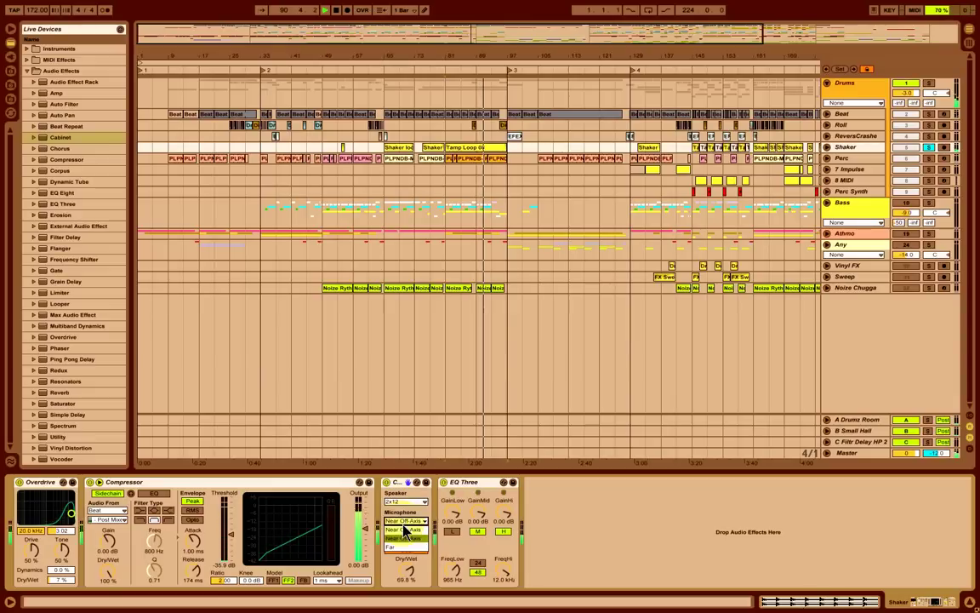
{"action": "left_click", "coordinate": [404, 521]}
{"action": "left_click", "coordinate": [405, 549]}
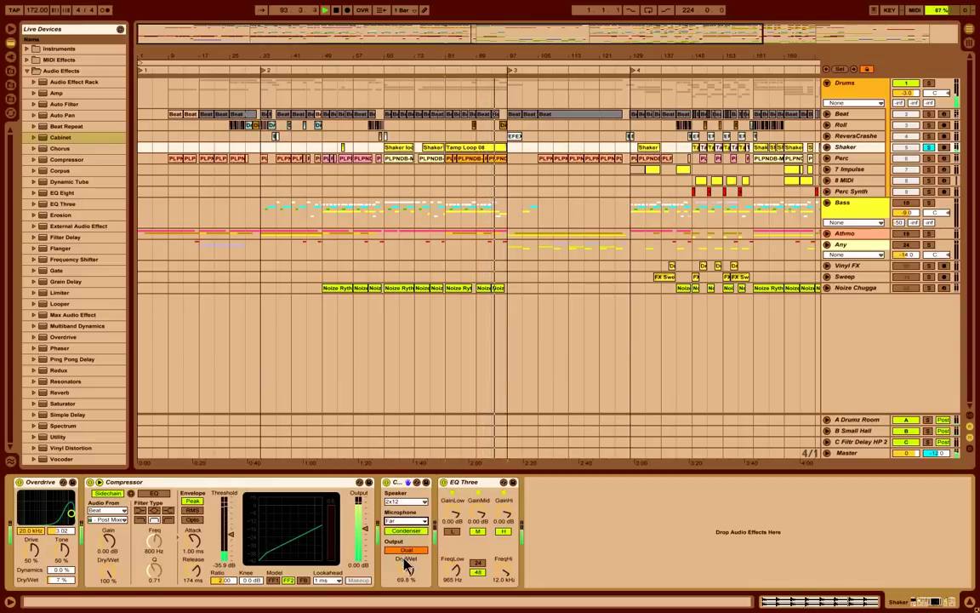
{"action": "left_click_drag", "start_coordinate": [407, 568], "coordinate": [407, 528]}
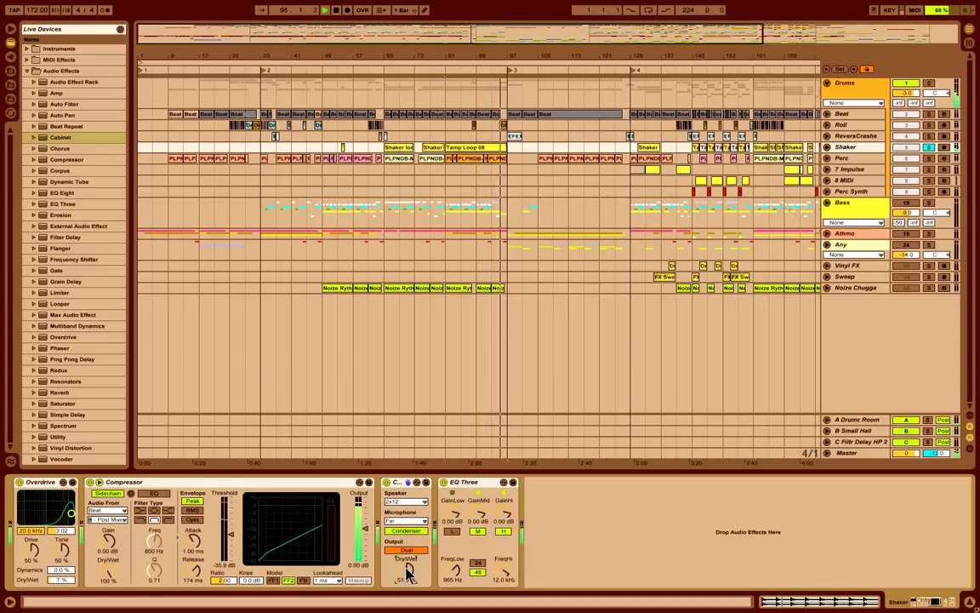
{"action": "left_click_drag", "start_coordinate": [407, 576], "coordinate": [407, 580]}
{"action": "key", "text": "space"}
{"action": "key", "text": "space"}
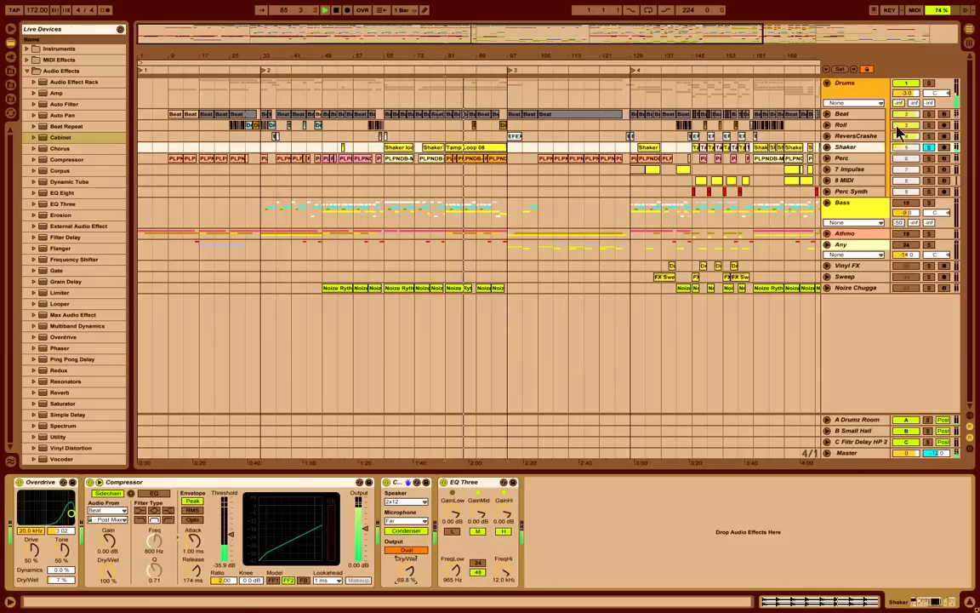
- Unsolo the Shaker and compare the drum mix with its Cabinet bypassed and active
{"action": "left_click", "coordinate": [930, 147]}
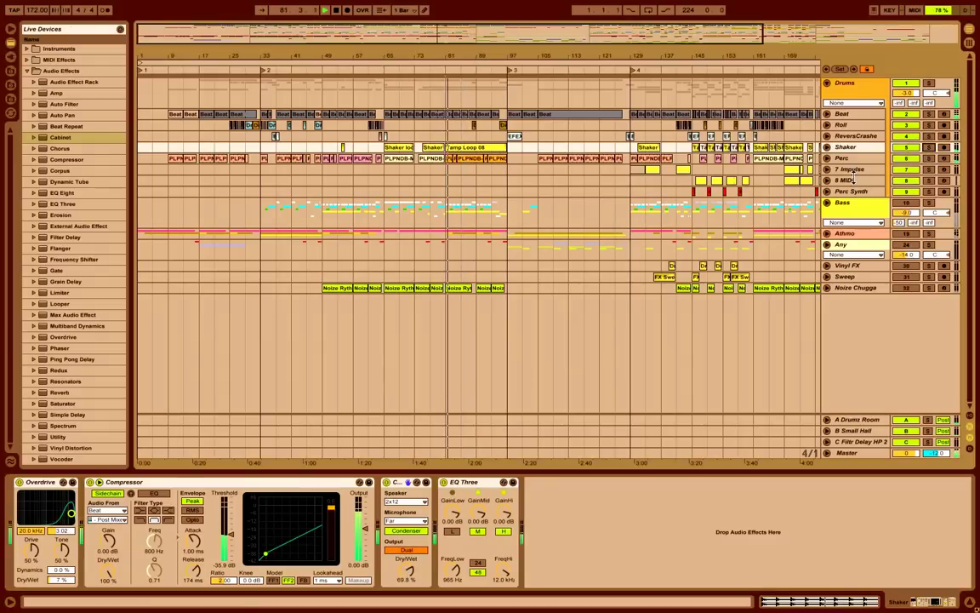
{"action": "left_click", "coordinate": [387, 482]}
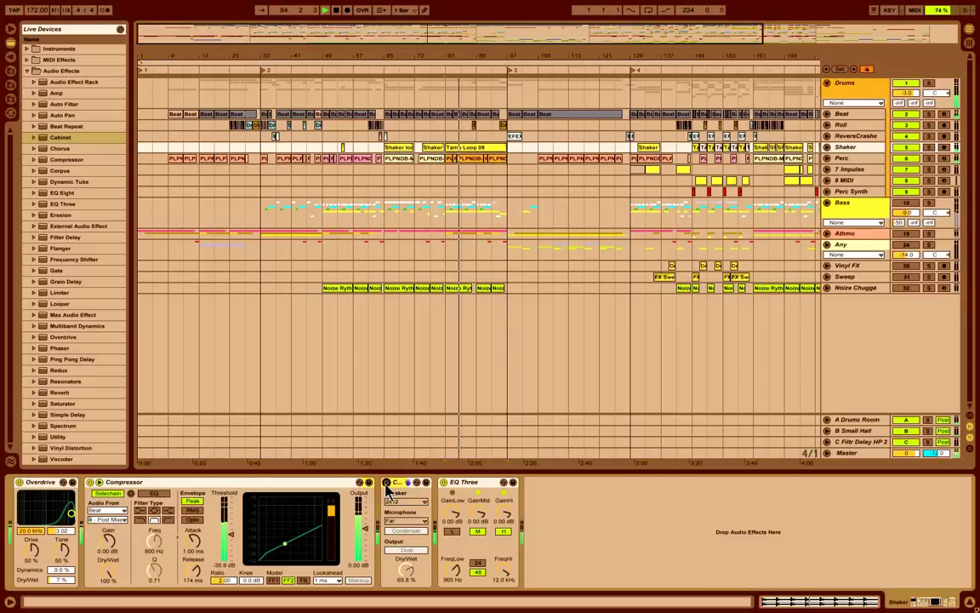
{"action": "left_click", "coordinate": [387, 483]}
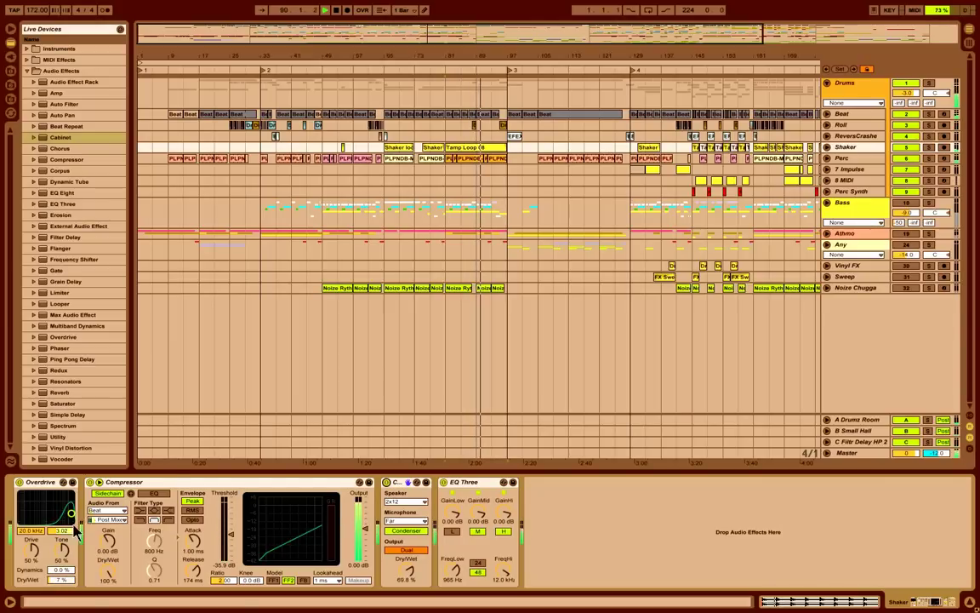
- Solo the Shaker, compare its Cabinet bypassed and active, and set the Overdrive's filter frequency to 10.0 kHz
{"action": "left_click", "coordinate": [930, 148]}
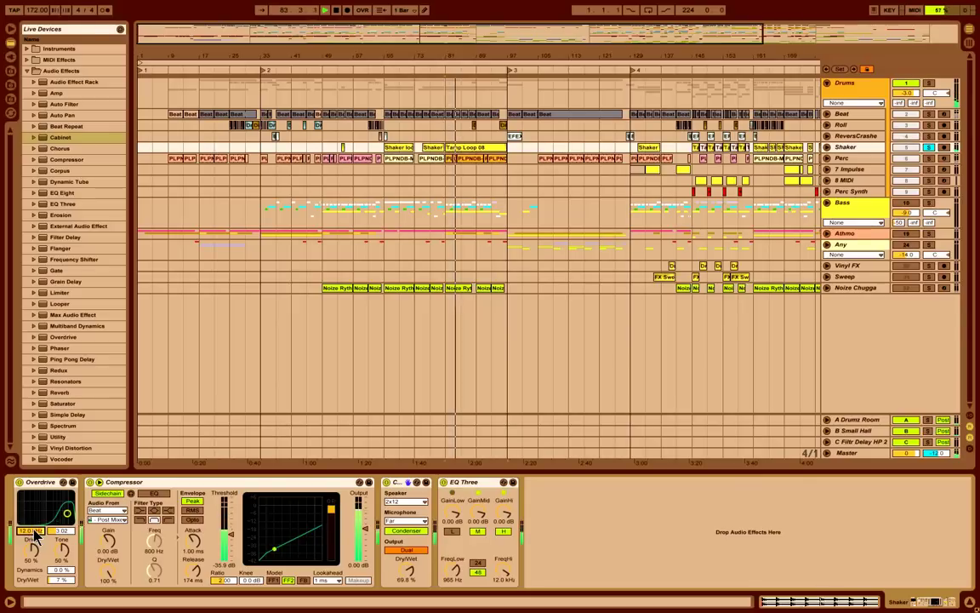
{"action": "left_click", "coordinate": [388, 482]}
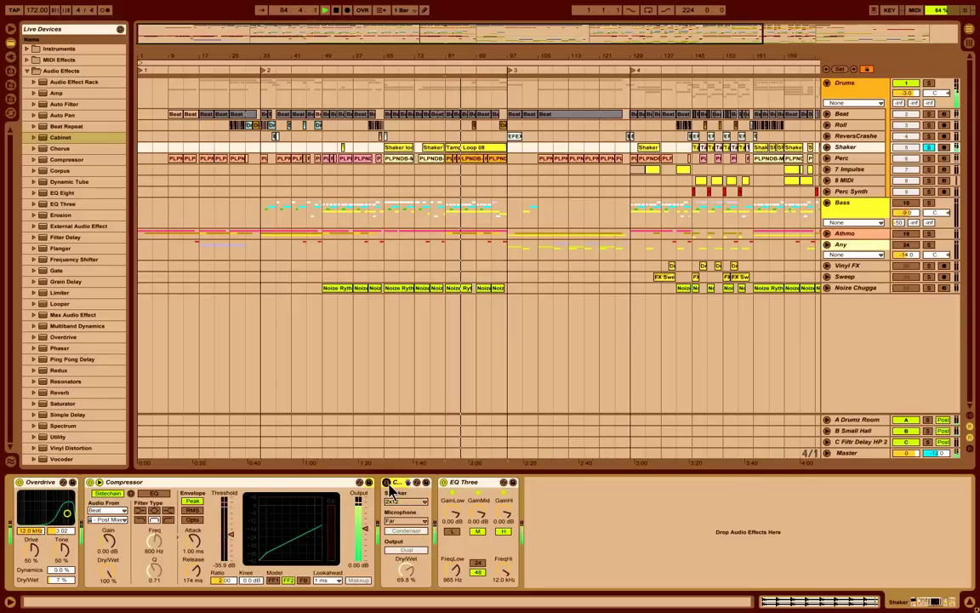
{"action": "left_click", "coordinate": [389, 486]}
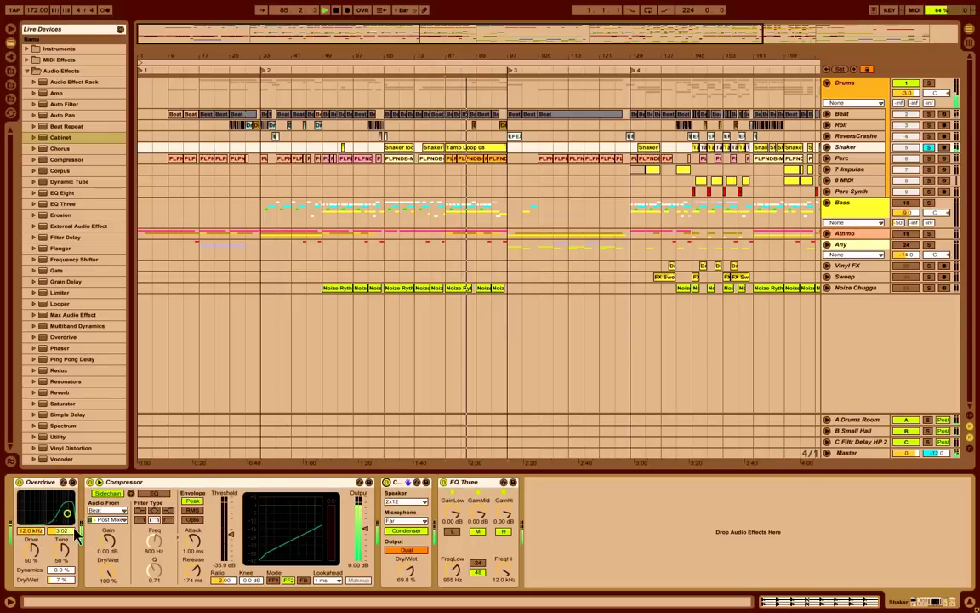
{"action": "left_click", "coordinate": [30, 532]}
{"action": "type", "text": "10000"}
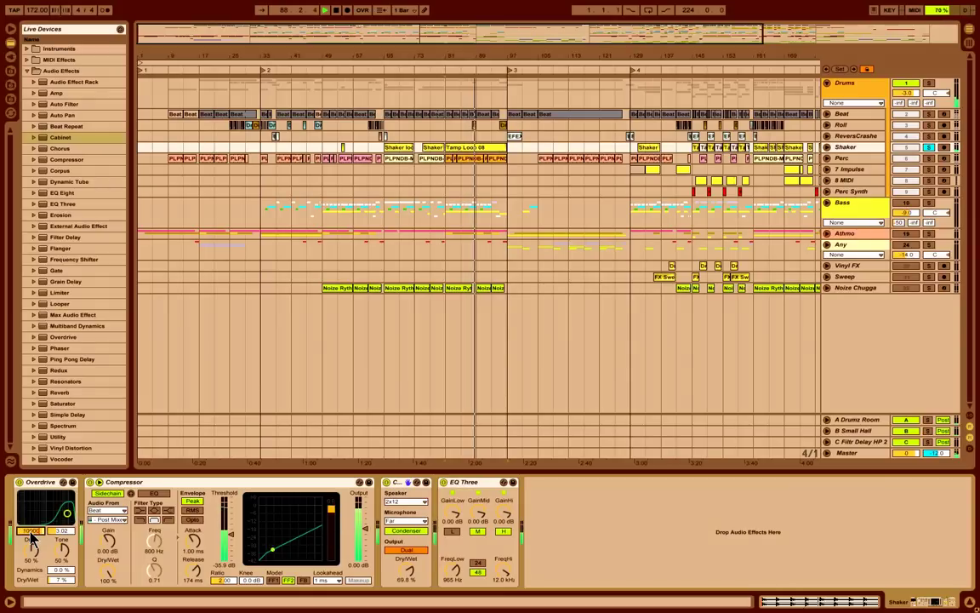
{"action": "key", "text": "Return"}
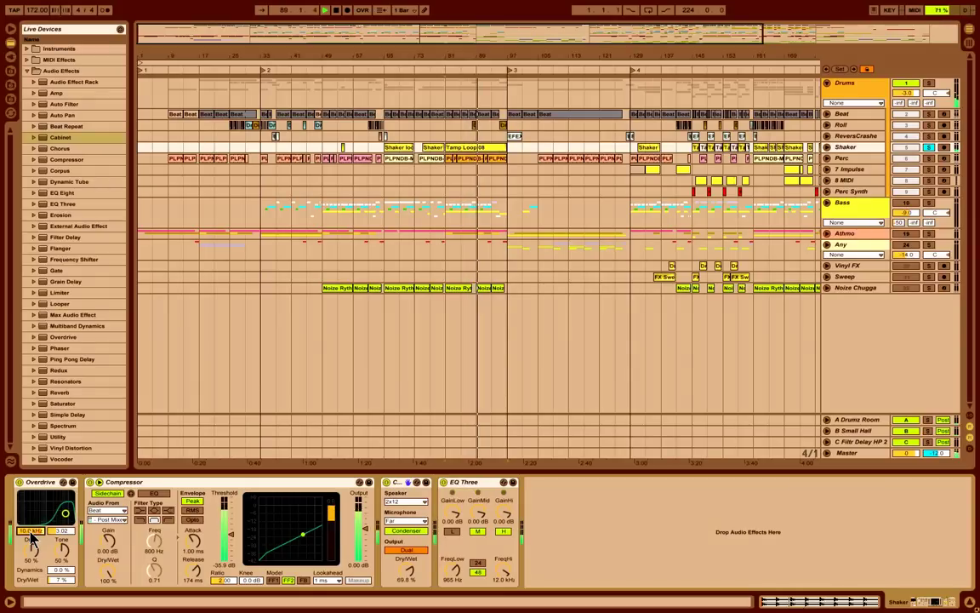
- Set the Shaker's Cabinet to 57.1% dry/wet, a Near On-Axis condenser microphone and the 1x12 speaker
{"action": "left_click_drag", "start_coordinate": [405, 574], "coordinate": [414, 578]}
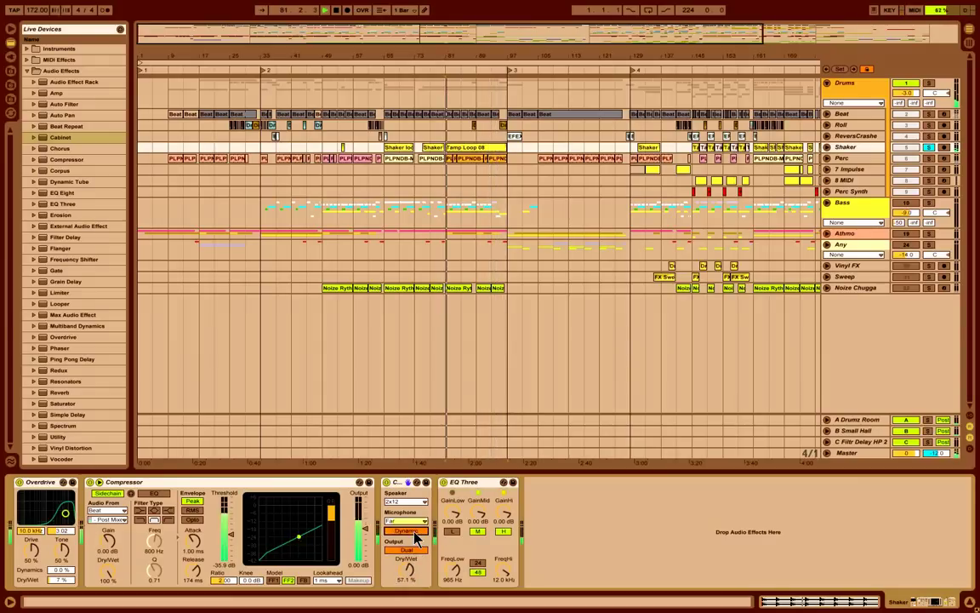
{"action": "left_click", "coordinate": [401, 529]}
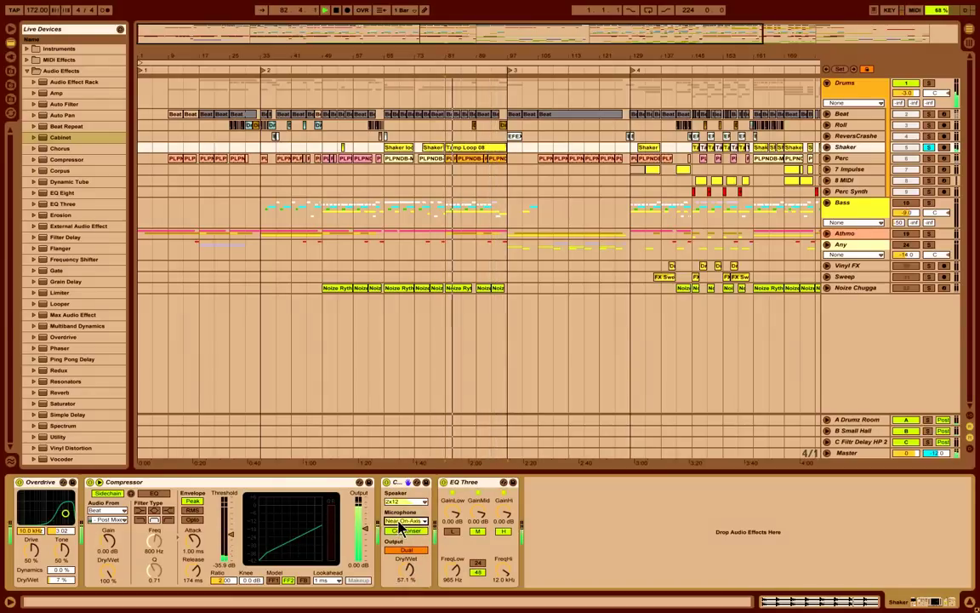
{"action": "left_click", "coordinate": [406, 502]}
{"action": "left_click", "coordinate": [405, 510]}
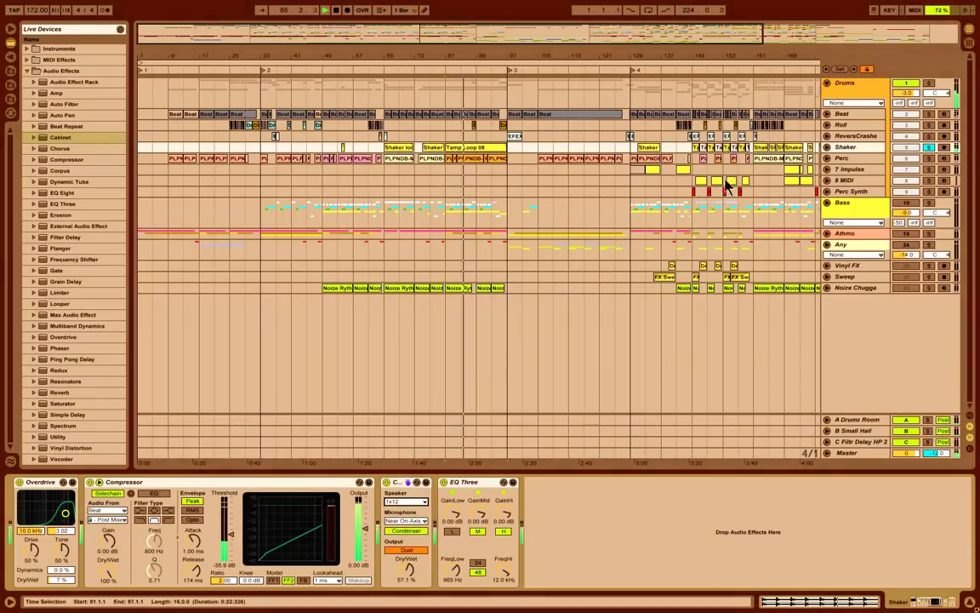
- Unfold and unsolo the Shaker track, set its volume to -15 dB and fold it again
{"action": "left_click", "coordinate": [828, 148]}
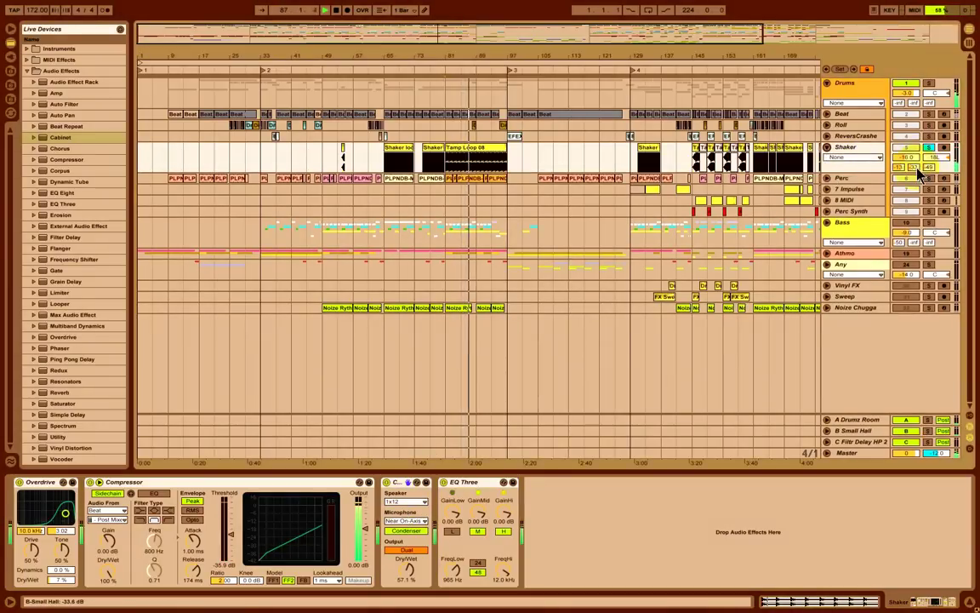
{"action": "left_click", "coordinate": [930, 149]}
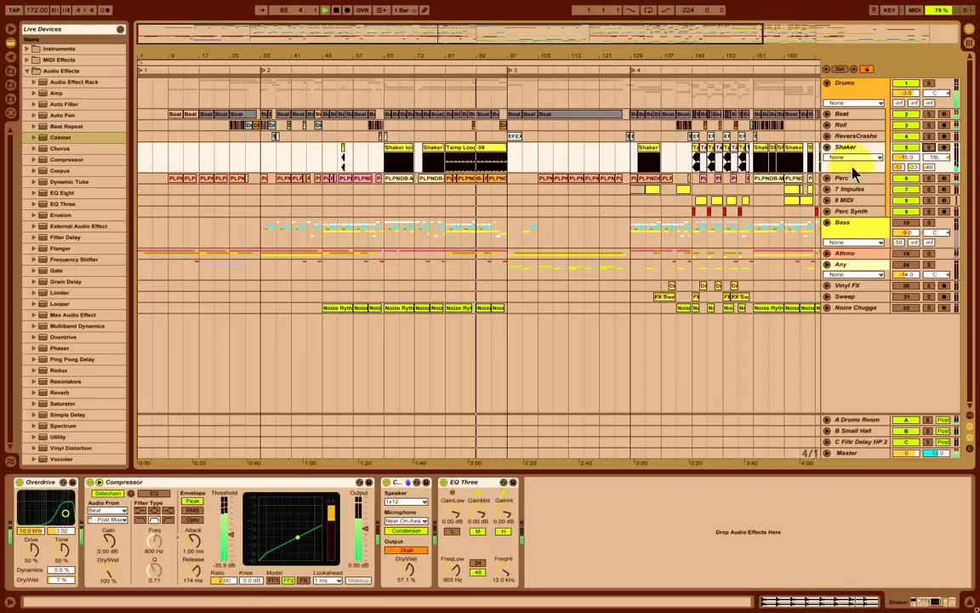
{"action": "left_click", "coordinate": [773, 181]}
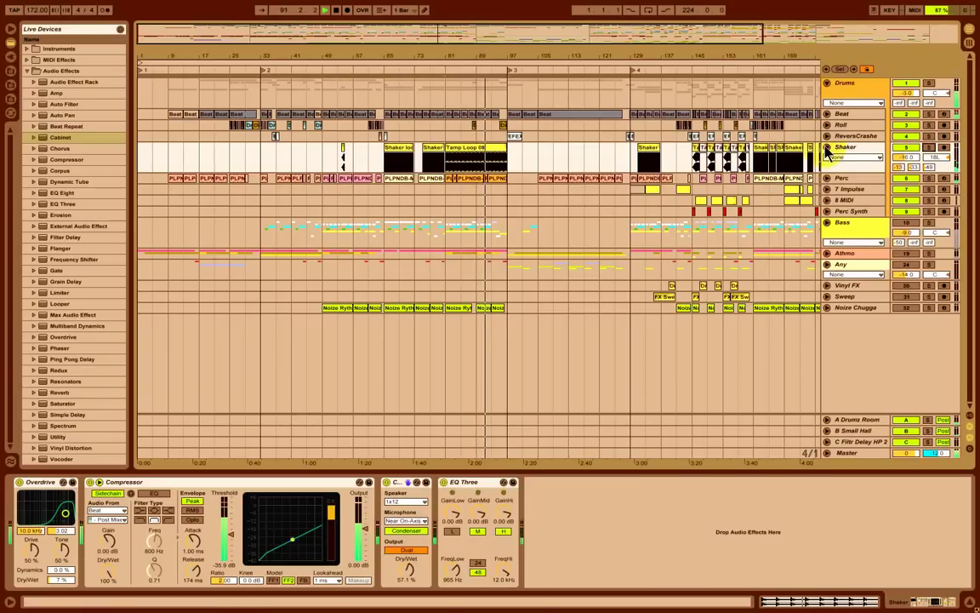
{"action": "left_click", "coordinate": [905, 159]}
{"action": "type", "text": "-15"}
{"action": "key", "text": "Return"}
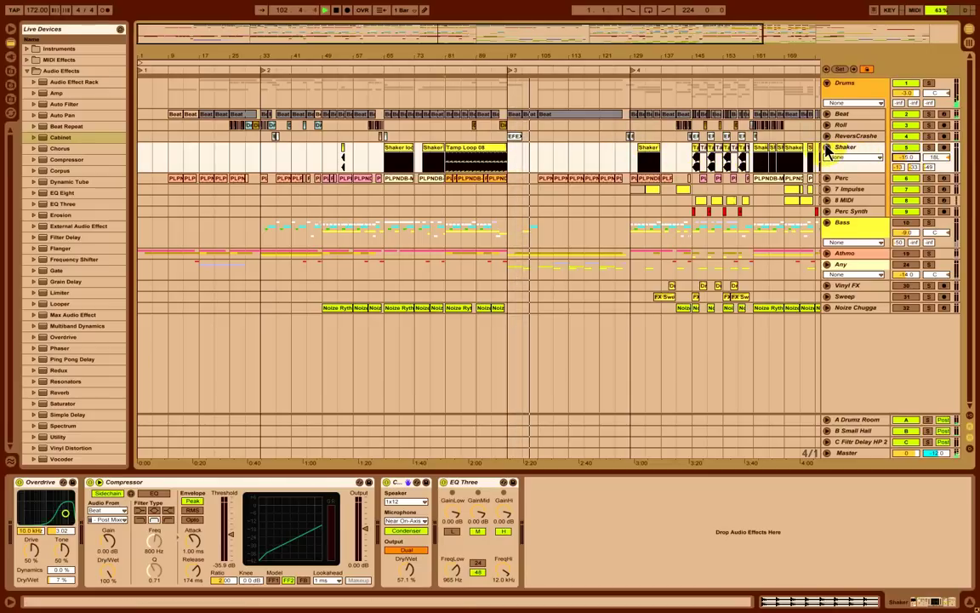
{"action": "left_click", "coordinate": [827, 147]}
- Unfold the Beat track, show the Hat 1 chain of its drum rack and expand the De-esser
{"action": "left_click", "coordinate": [827, 114]}
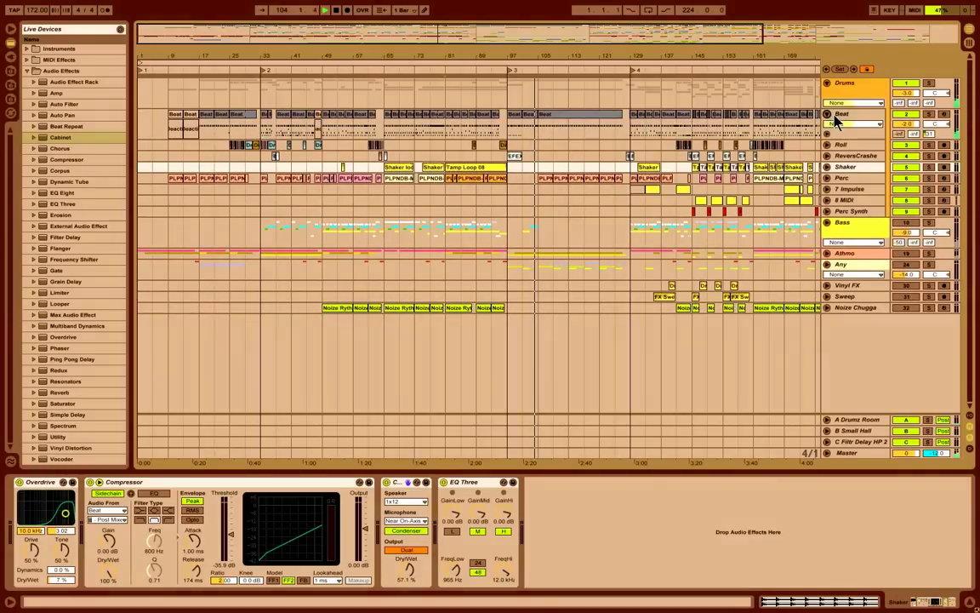
{"action": "left_click", "coordinate": [844, 119]}
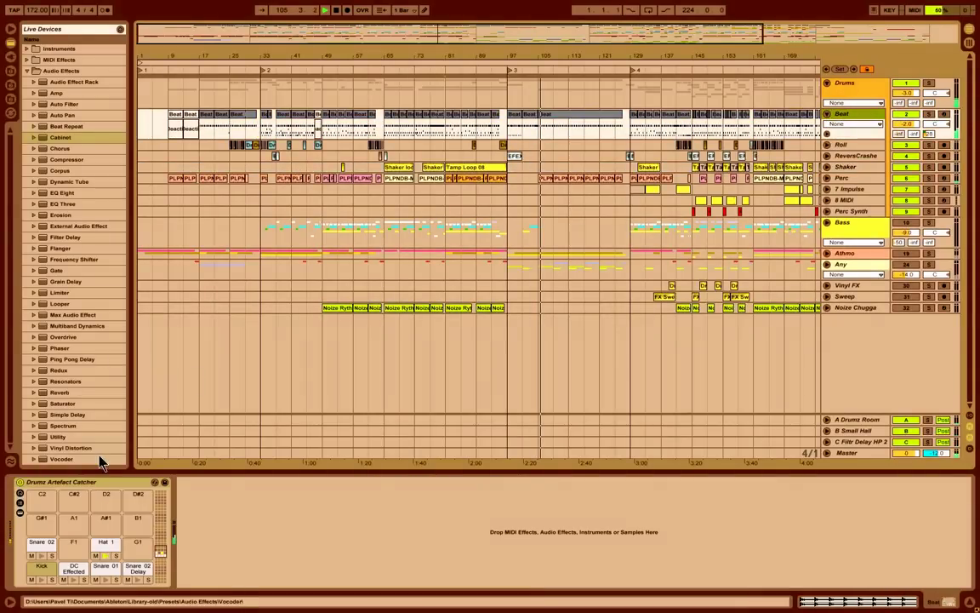
{"action": "left_click", "coordinate": [101, 544]}
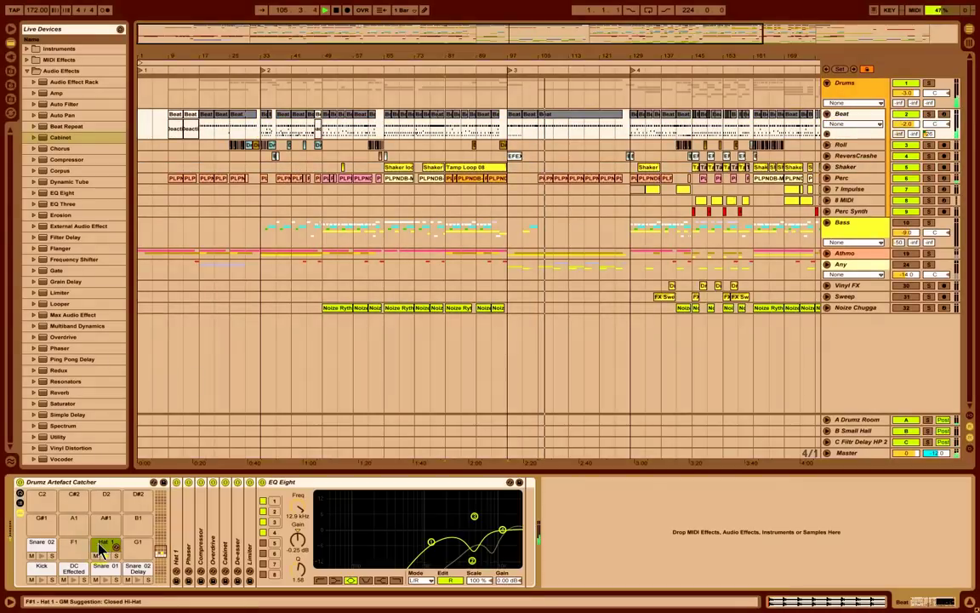
{"action": "double_click", "coordinate": [239, 531]}
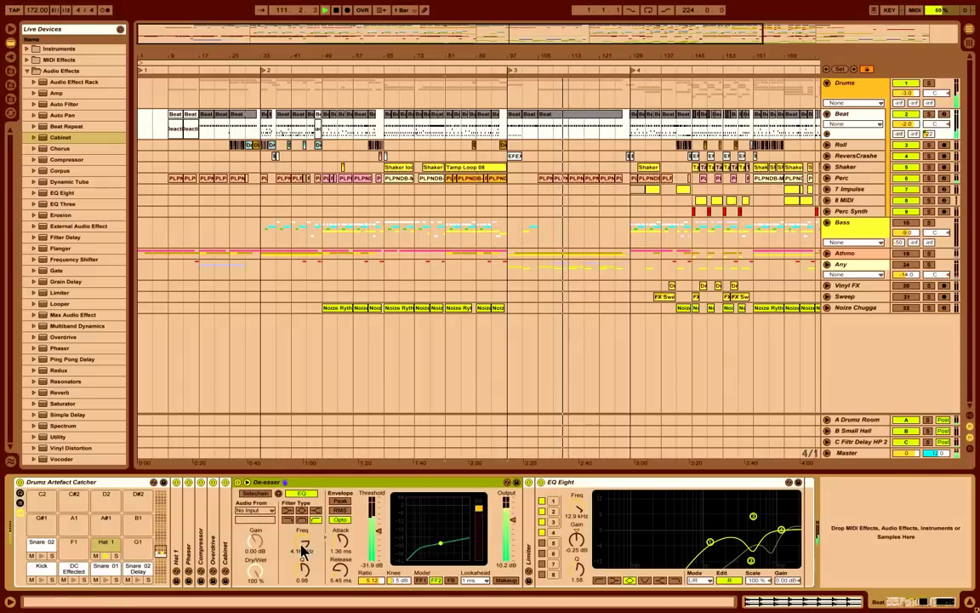
- Play the Beat track from bar 105, set the Hat 1 De-esser's filter frequency to 2.00 kHz and collapse the device
{"action": "left_click", "coordinate": [555, 137]}
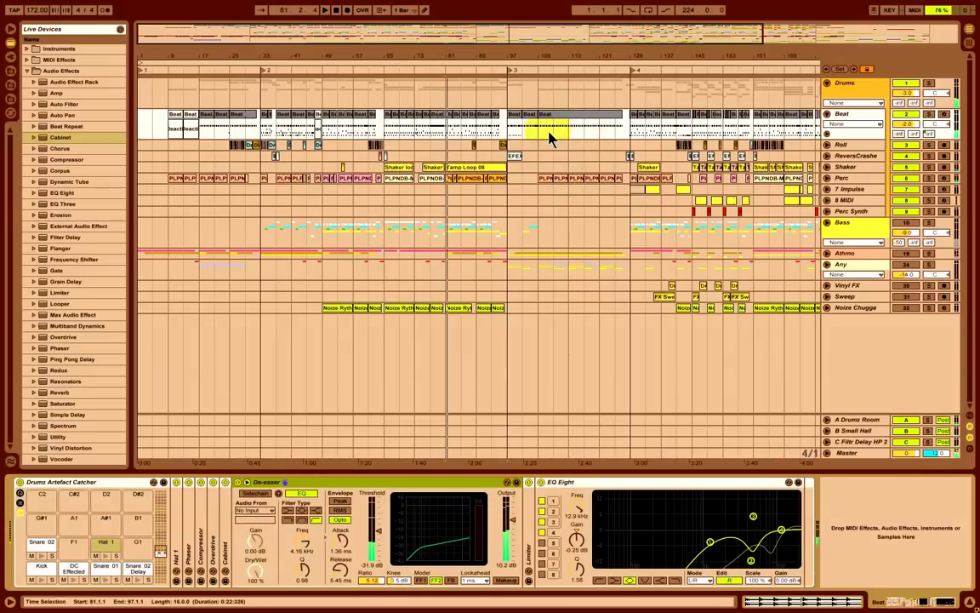
{"action": "left_click", "coordinate": [518, 130]}
{"action": "key", "text": "space"}
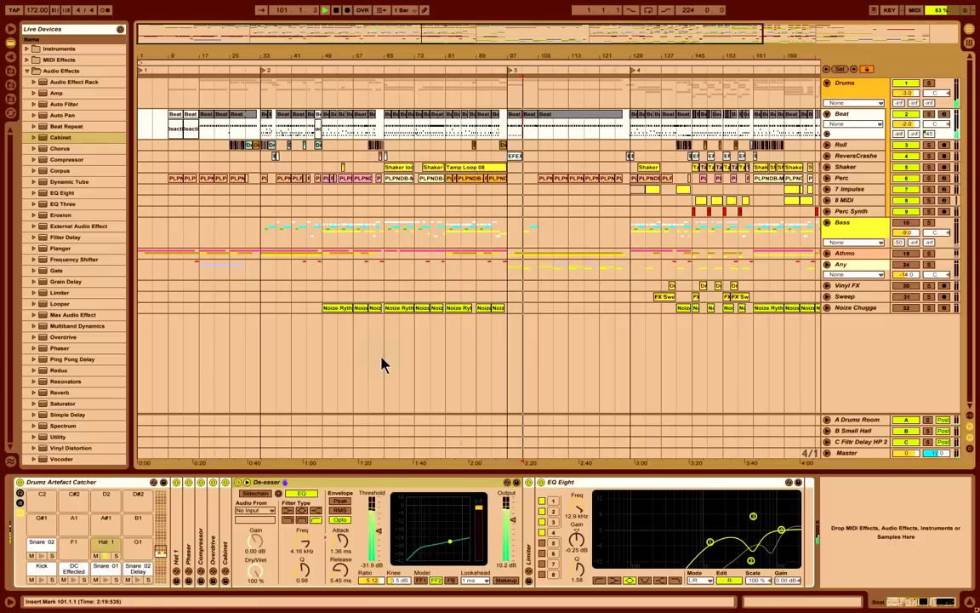
{"action": "left_click", "coordinate": [526, 129]}
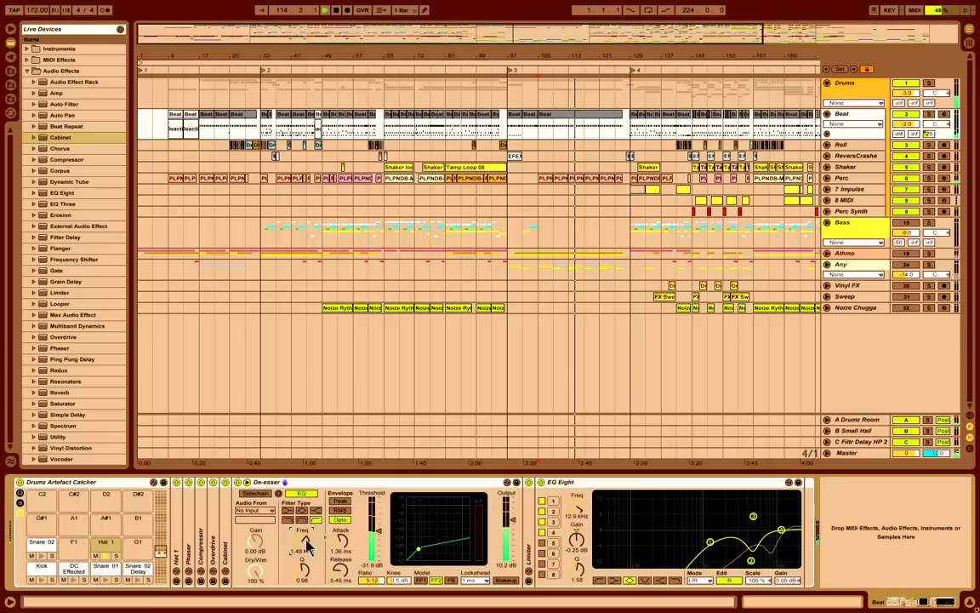
{"action": "left_click", "coordinate": [550, 141]}
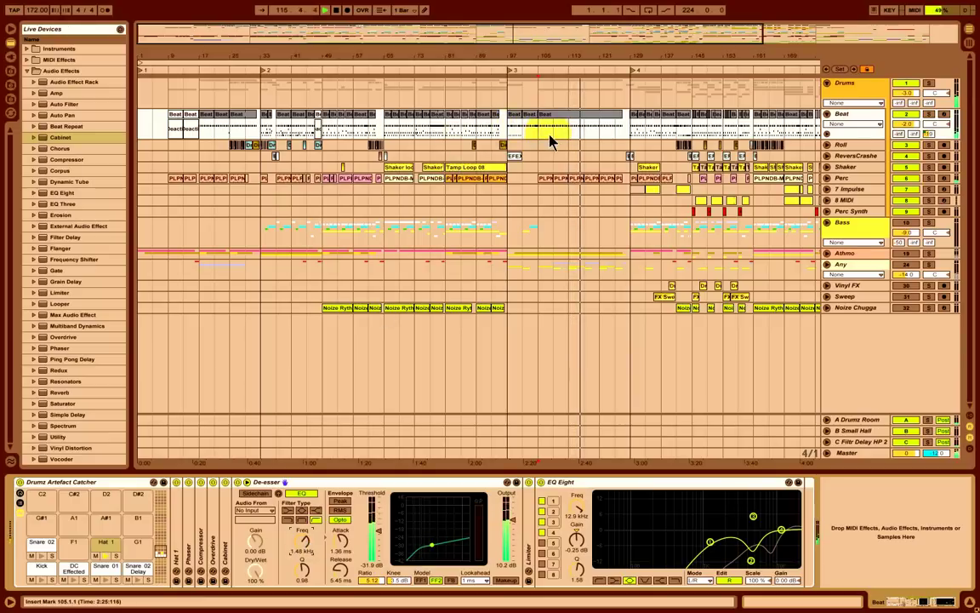
{"action": "key", "text": "space"}
{"action": "key", "text": "space"}
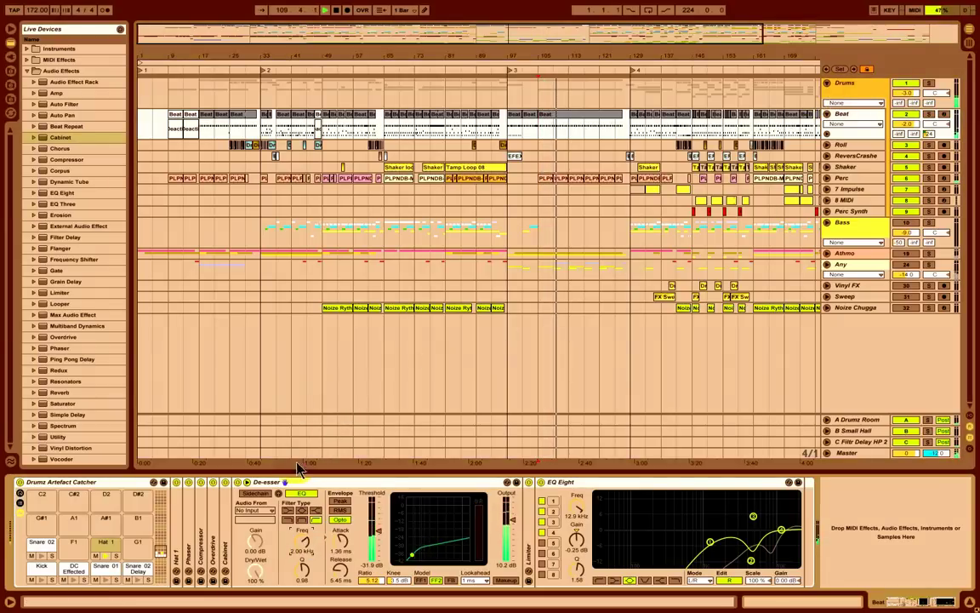
{"action": "double_click", "coordinate": [332, 483]}
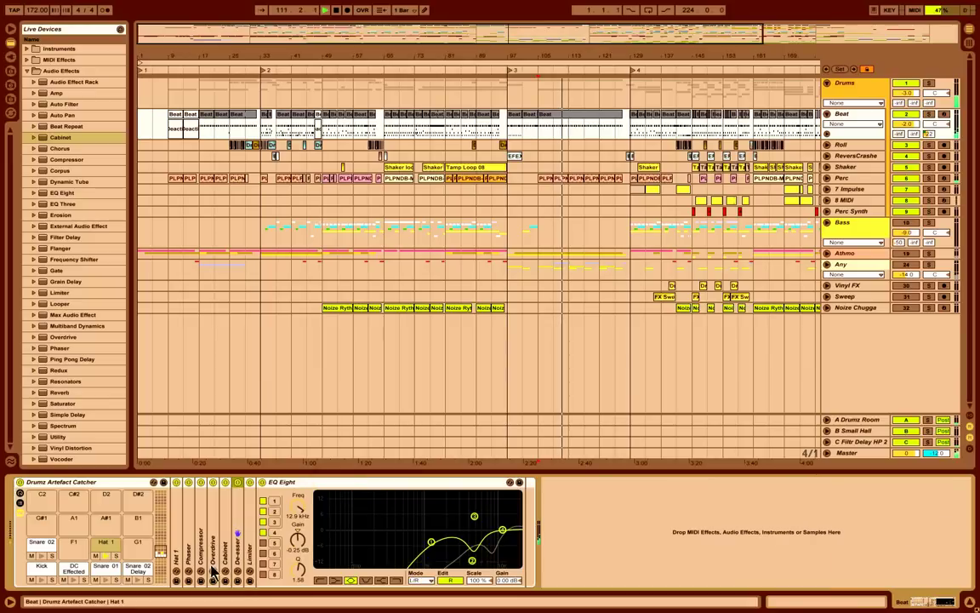
- Expand the Hat 1 chain's Phaser and compare the hat sound with its effects bypassed and switched back on
{"action": "double_click", "coordinate": [188, 536]}
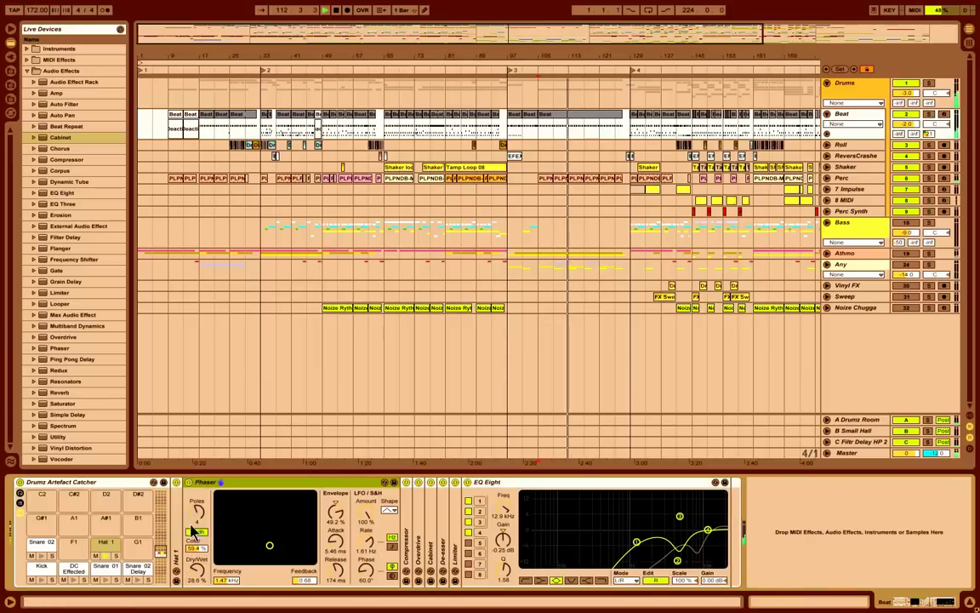
{"action": "left_click", "coordinate": [189, 483]}
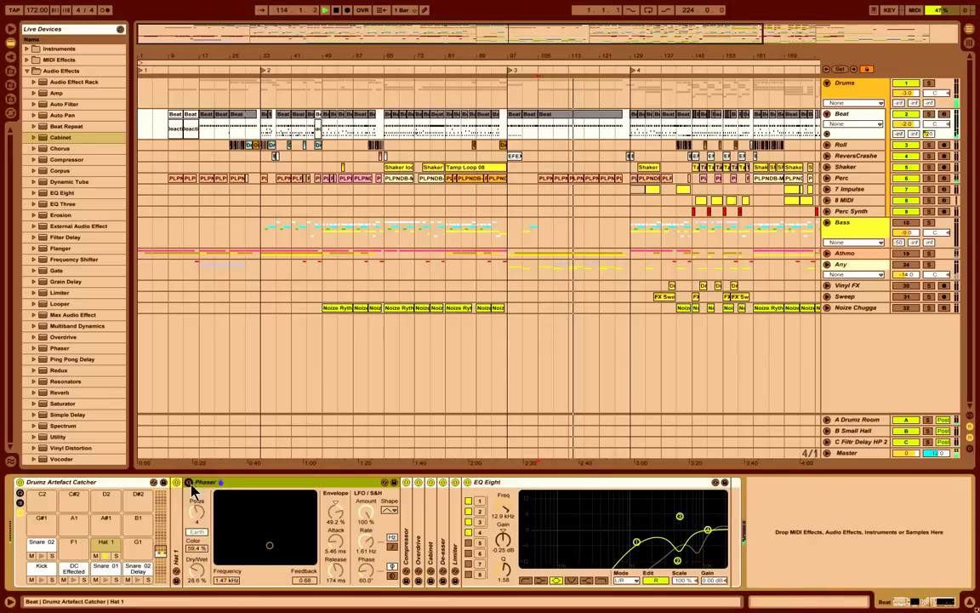
{"action": "left_click", "coordinate": [418, 483]}
{"action": "left_click", "coordinate": [431, 483]}
{"action": "left_click", "coordinate": [443, 483]}
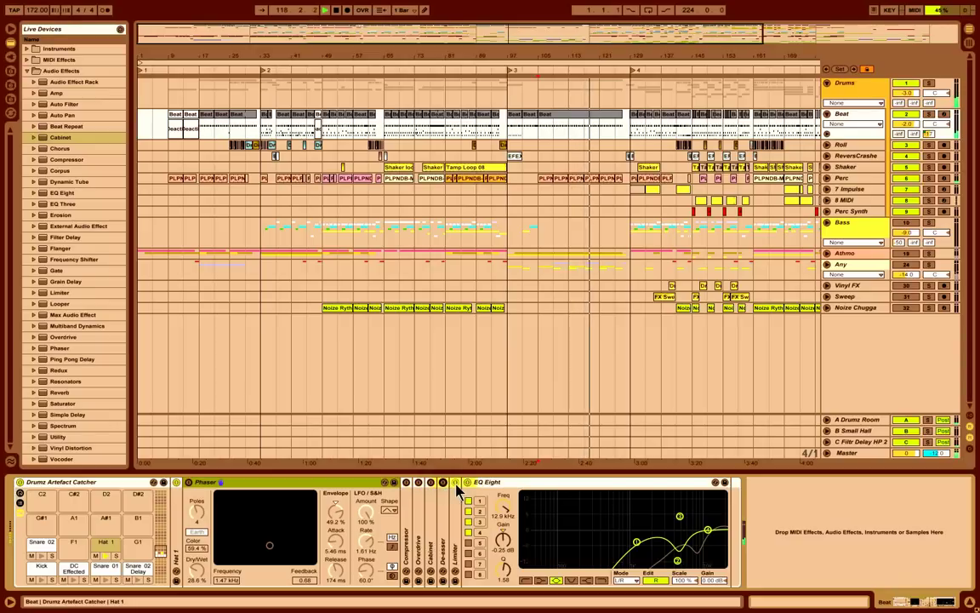
{"action": "left_click", "coordinate": [466, 483]}
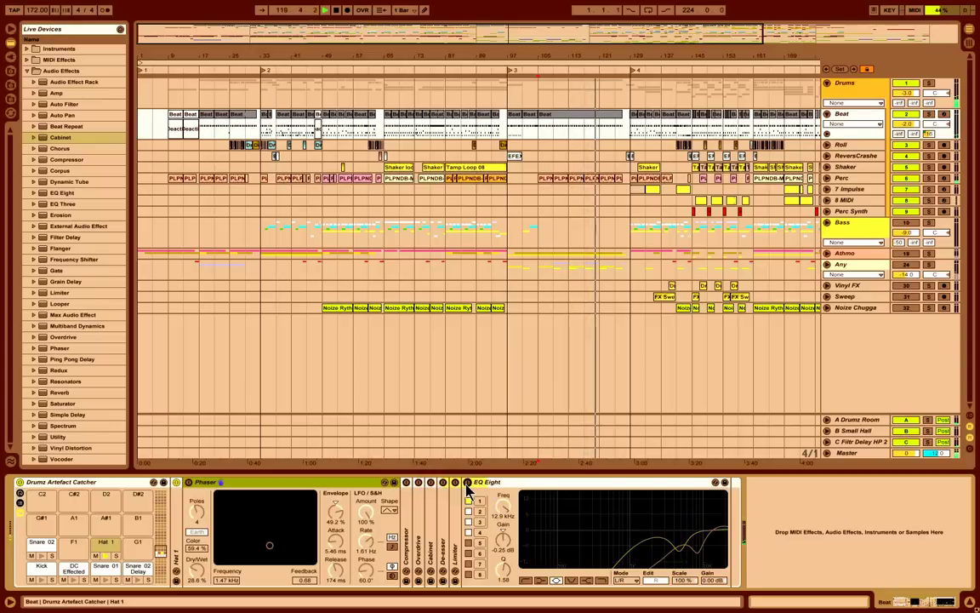
{"action": "left_click", "coordinate": [466, 482]}
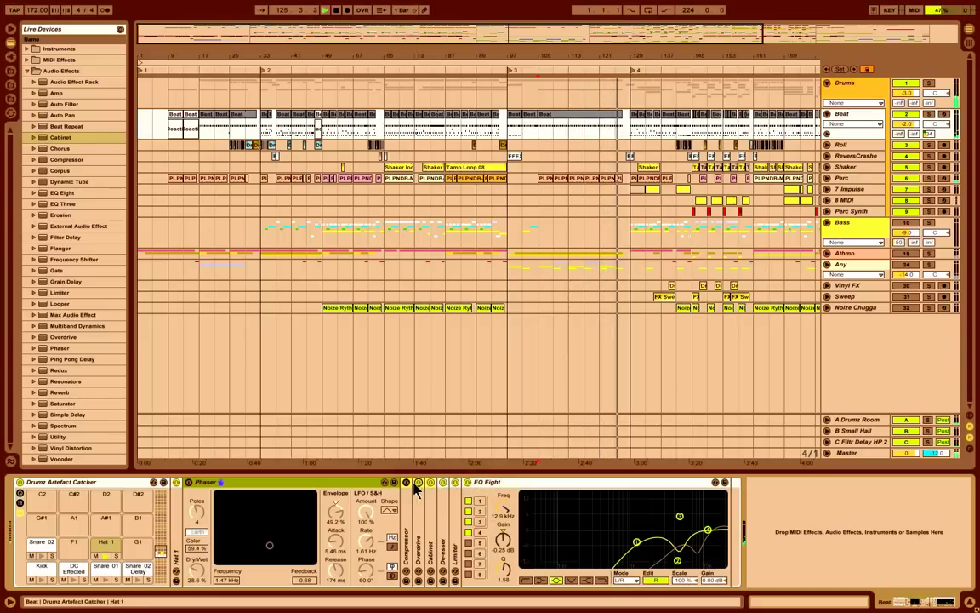
{"action": "left_click", "coordinate": [190, 483]}
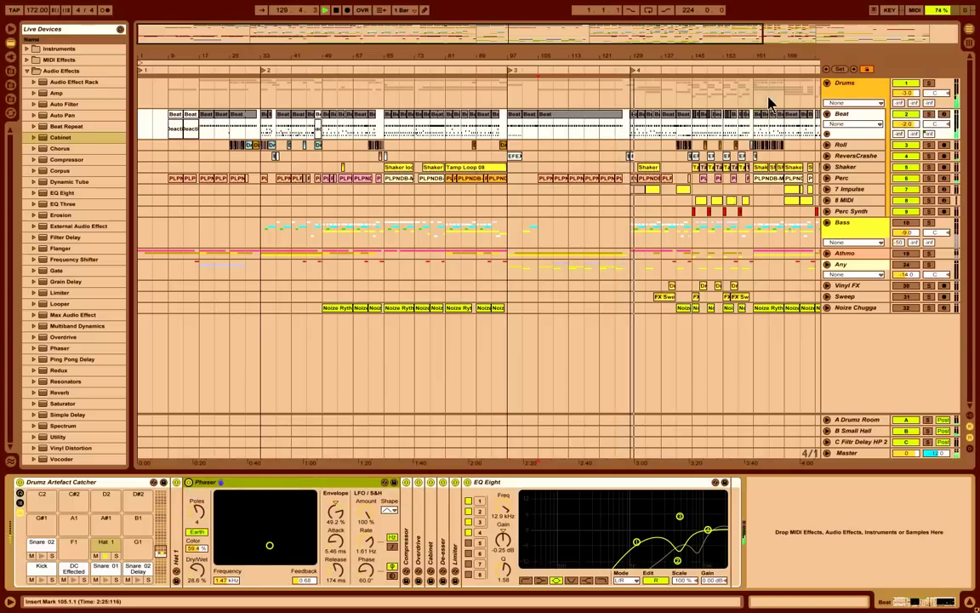
- Fold the Beat track, collapse its Phaser and EQ Eight, and show the whole arrangement to its end
{"action": "left_click", "coordinate": [826, 115]}
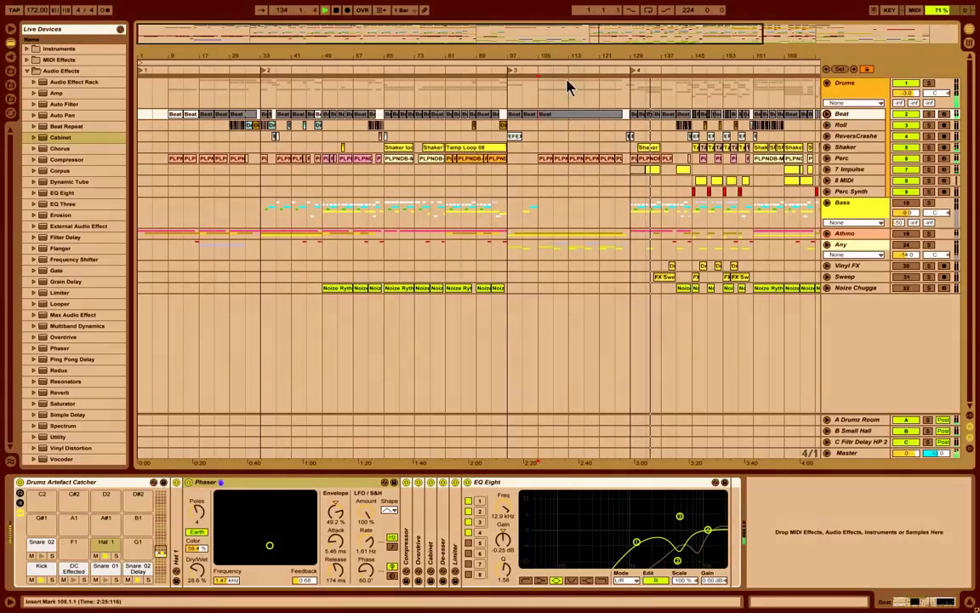
{"action": "double_click", "coordinate": [274, 482]}
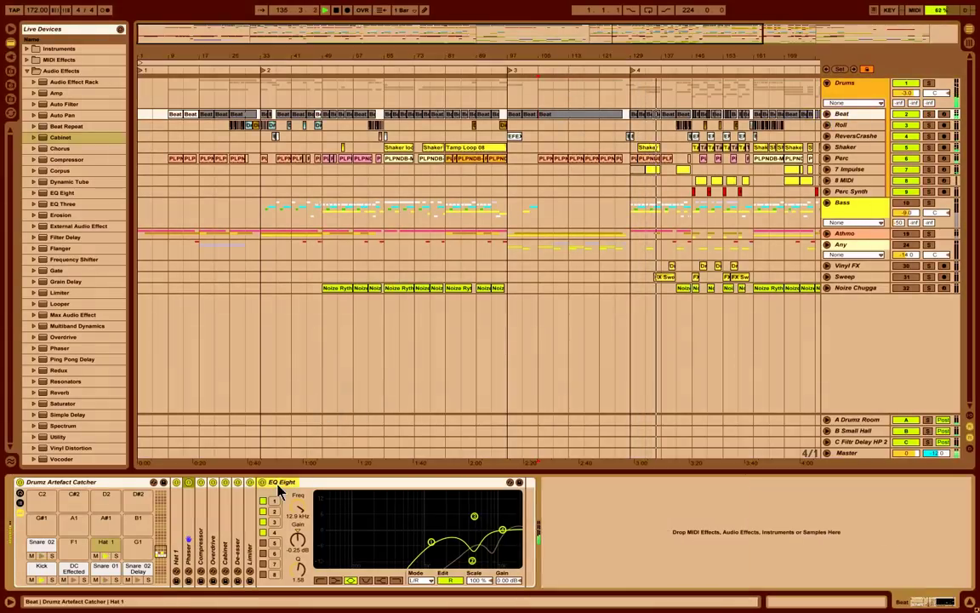
{"action": "double_click", "coordinate": [338, 486]}
{"action": "left_click_drag", "start_coordinate": [437, 61], "coordinate": [435, 57]}
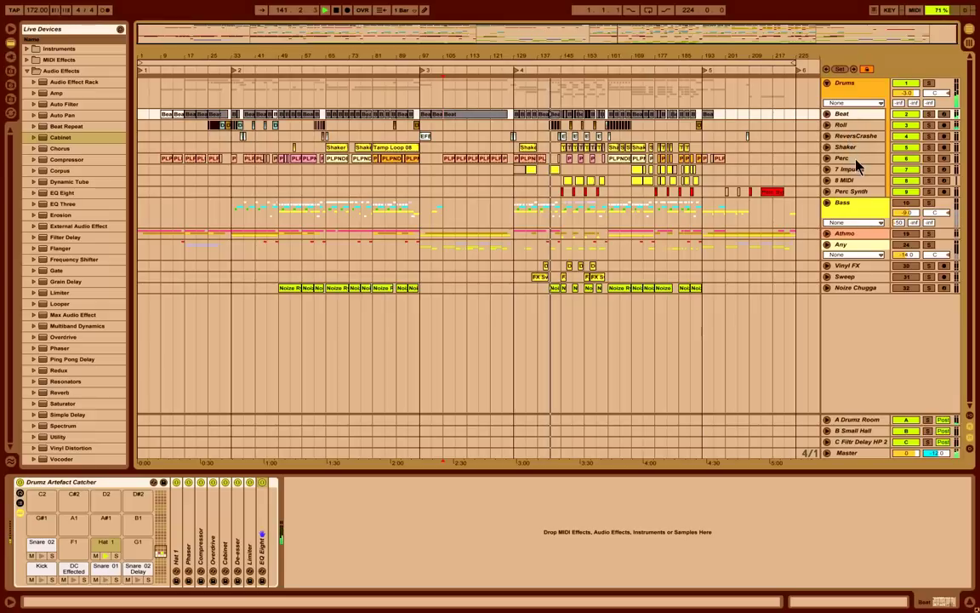
- Solo the 7 Impulse track and move its Cabinet between the Limiter and the EQ Eight
{"action": "left_click", "coordinate": [928, 169]}
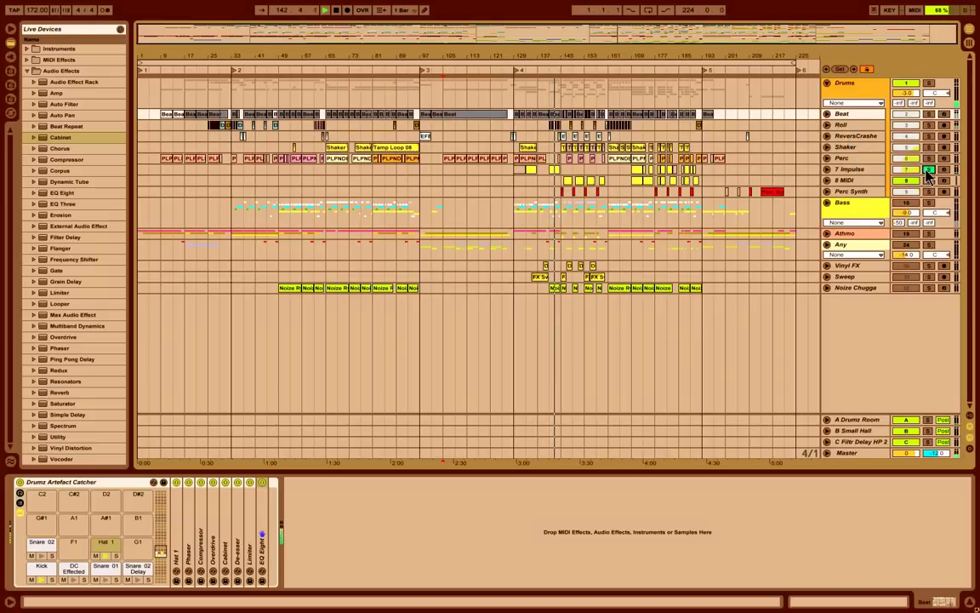
{"action": "left_click", "coordinate": [528, 170]}
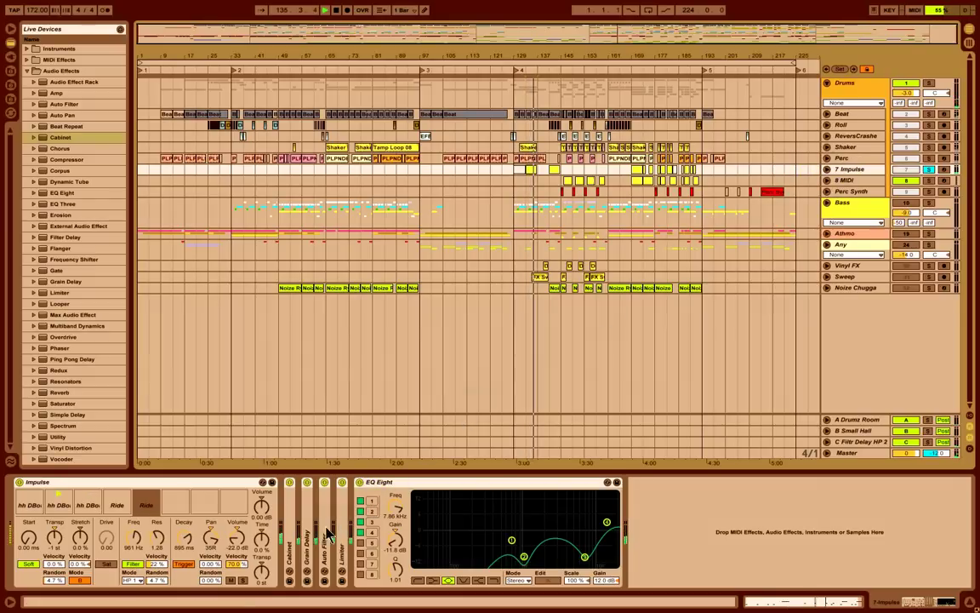
{"action": "double_click", "coordinate": [295, 552]}
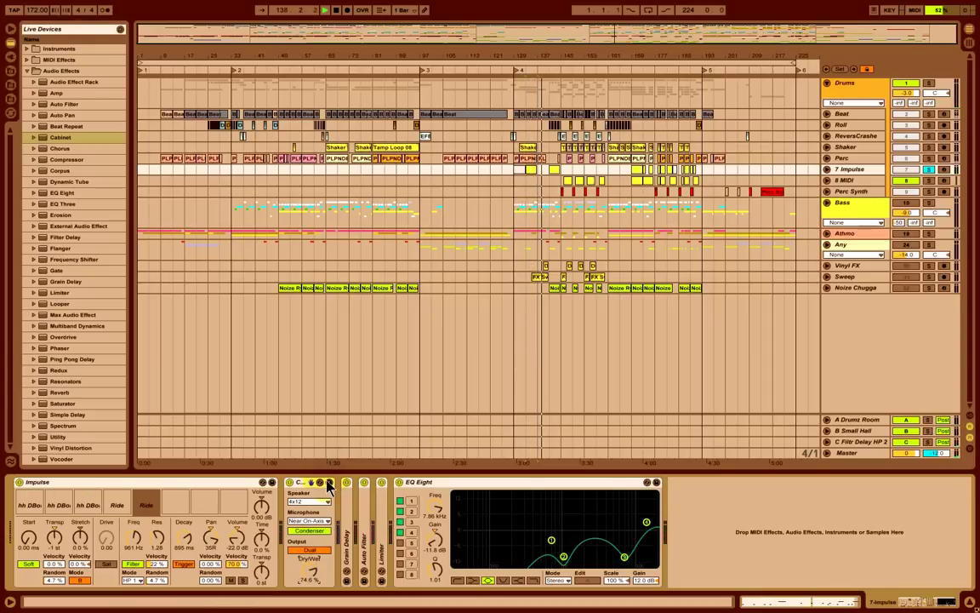
{"action": "left_click_drag", "start_coordinate": [300, 484], "coordinate": [391, 494]}
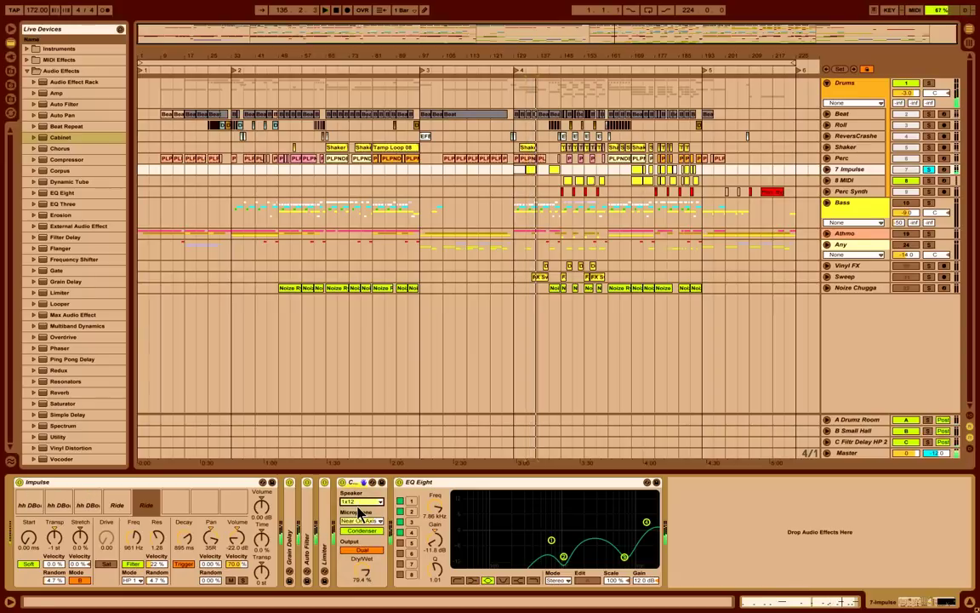
- Compare speaker and microphone options in the Impulse's Cabinet and set it to 1x12, Near On-Axis condenser and 81.7% dry/wet
{"action": "left_click", "coordinate": [363, 502]}
{"action": "left_click", "coordinate": [354, 519]}
{"action": "left_click", "coordinate": [360, 503]}
{"action": "left_click", "coordinate": [355, 529]}
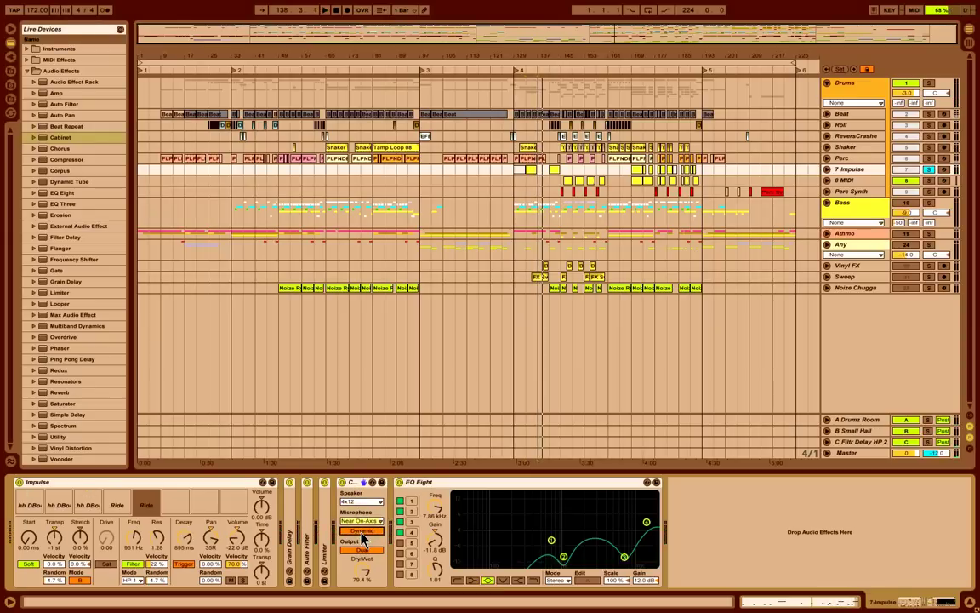
{"action": "left_click", "coordinate": [369, 521]}
{"action": "left_click", "coordinate": [370, 524]}
{"action": "left_click", "coordinate": [371, 502]}
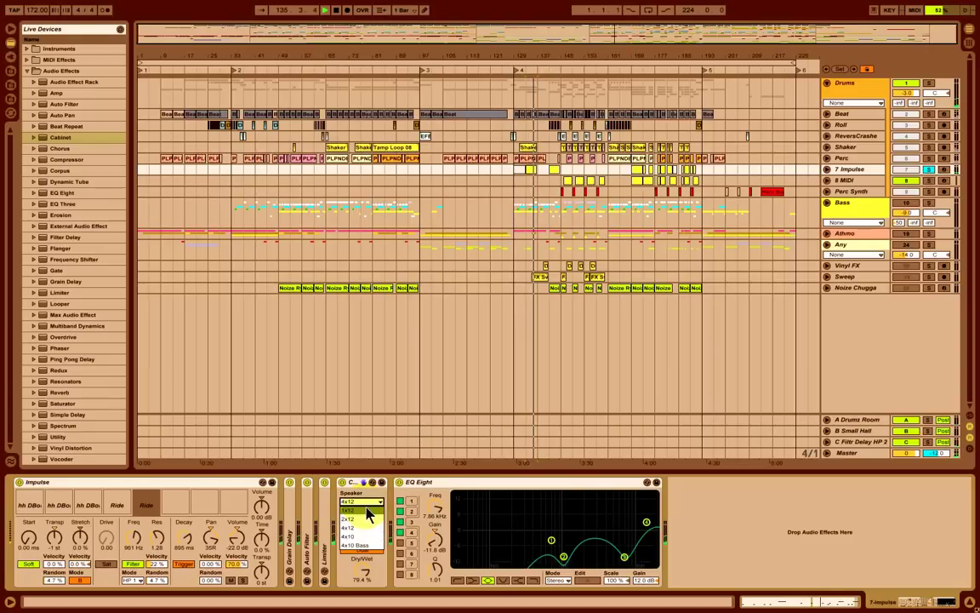
{"action": "left_click", "coordinate": [368, 510]}
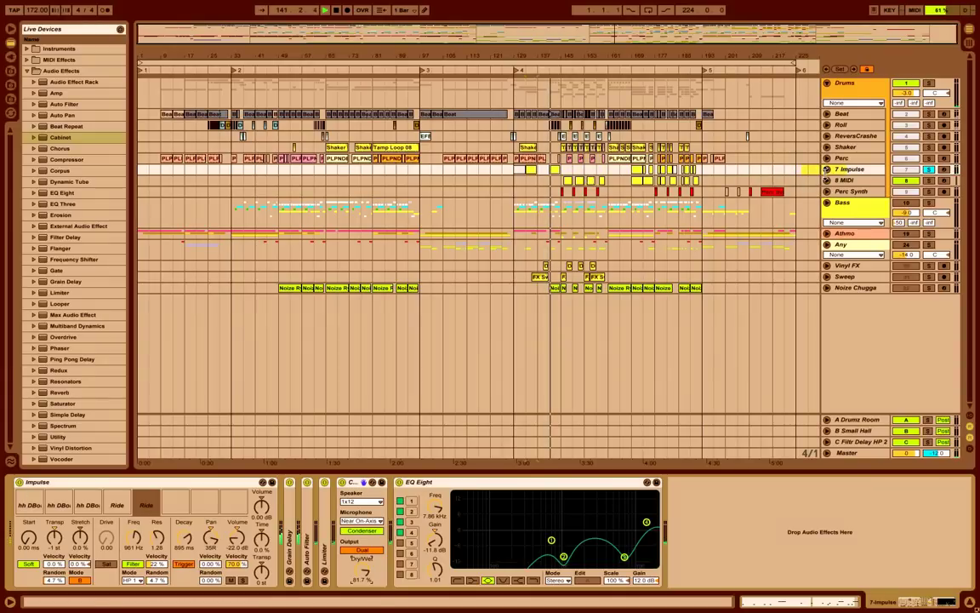
- Unfold the 7 Impulse track, set its C Filtr Delay send to -30 dB and collapse its audio effects
{"action": "left_click", "coordinate": [826, 169]}
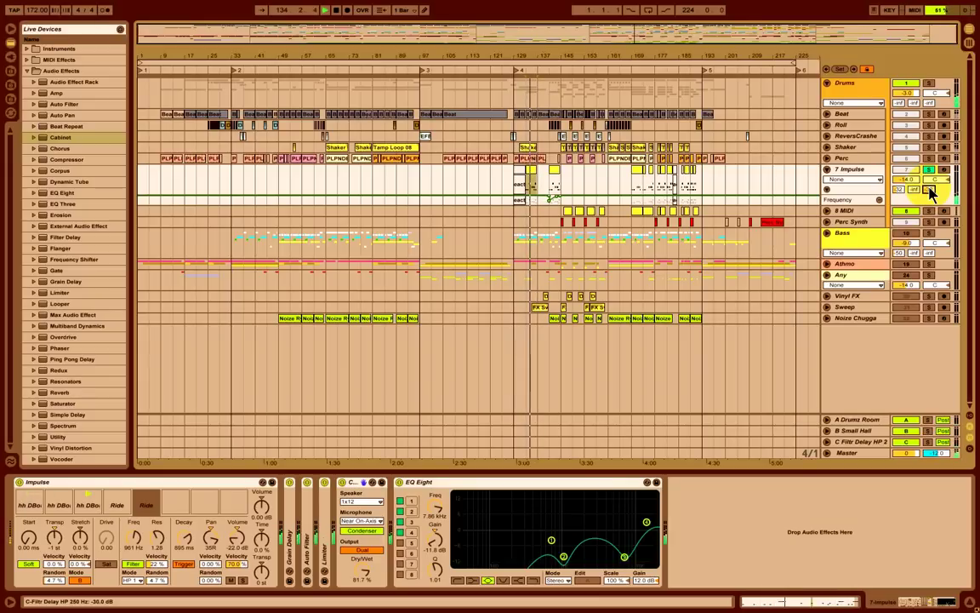
{"action": "double_click", "coordinate": [354, 482]}
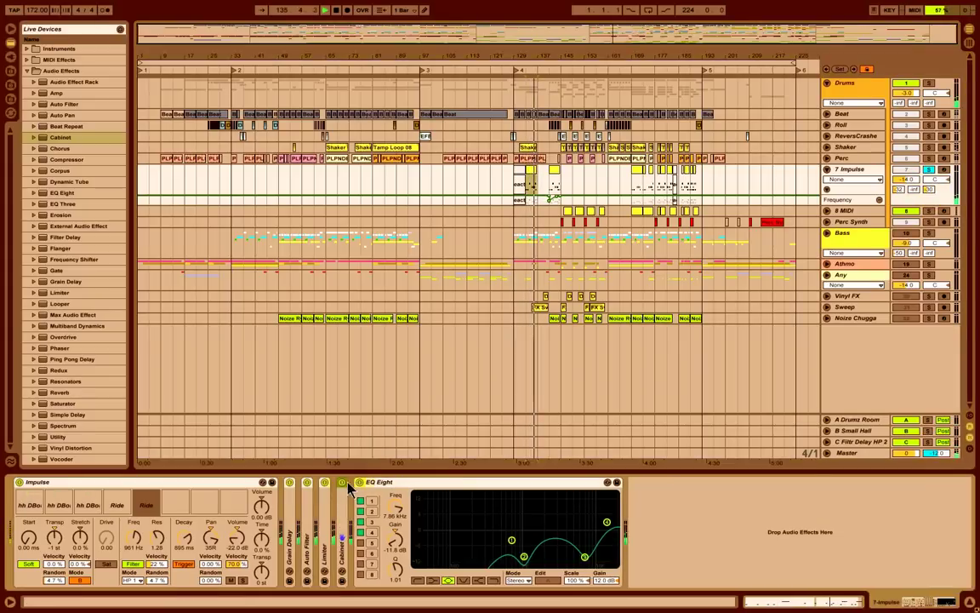
{"action": "double_click", "coordinate": [288, 508]}
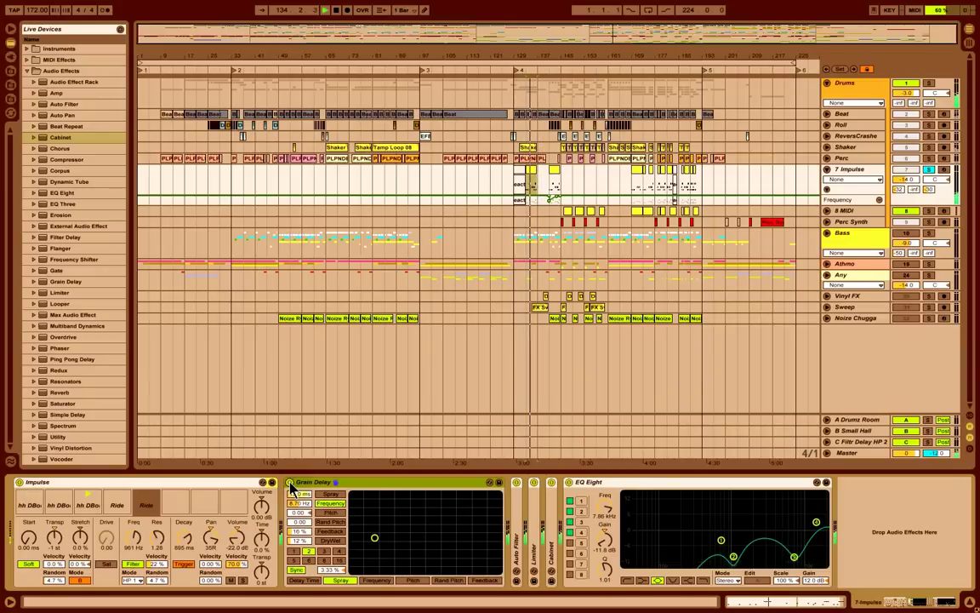
{"action": "double_click", "coordinate": [354, 487]}
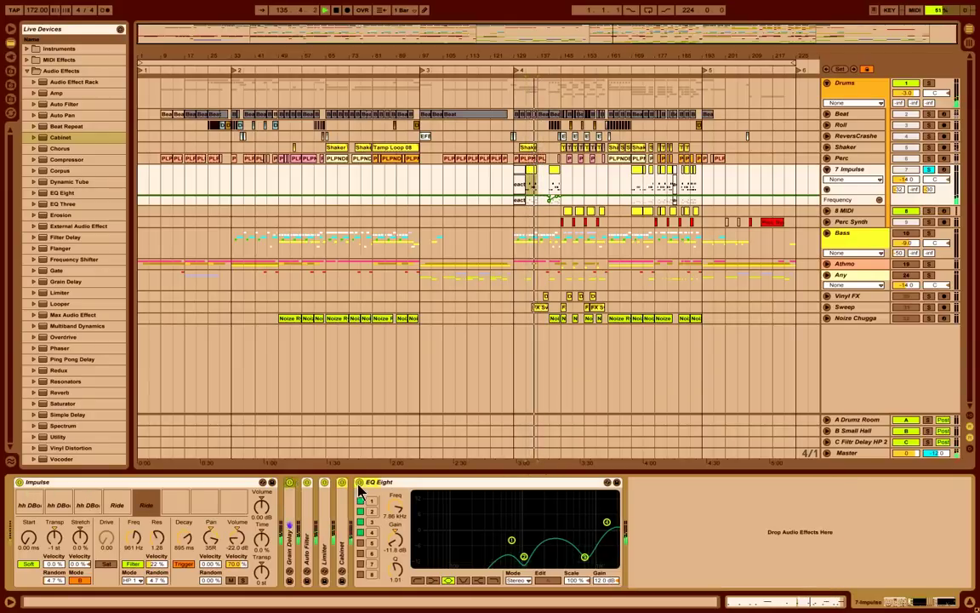
{"action": "double_click", "coordinate": [398, 485]}
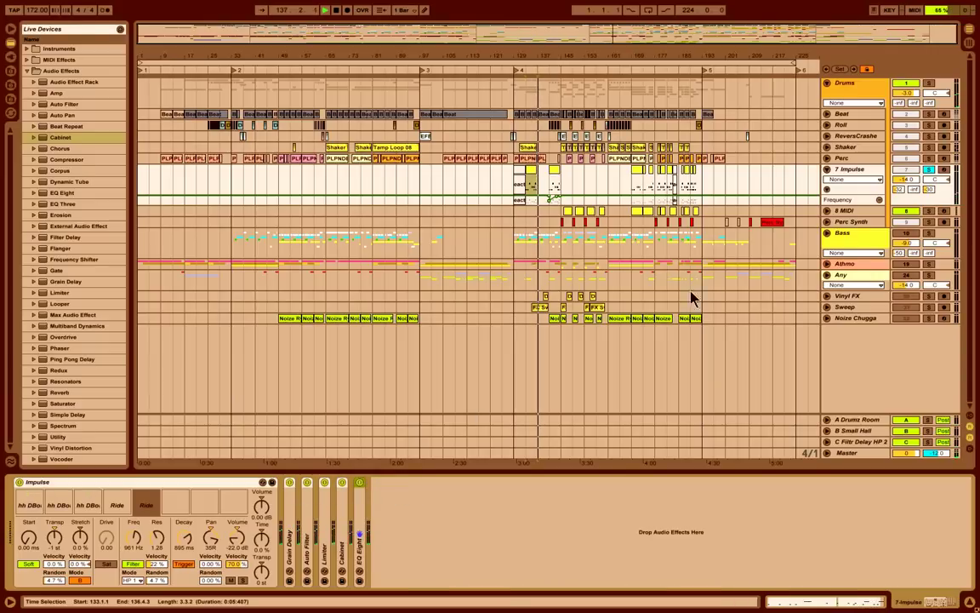
- Play from the first 8 MIDI clip, check the 8 MIDI track's device chain and unsolo the 7 Impulse track
{"action": "left_click", "coordinate": [551, 197]}
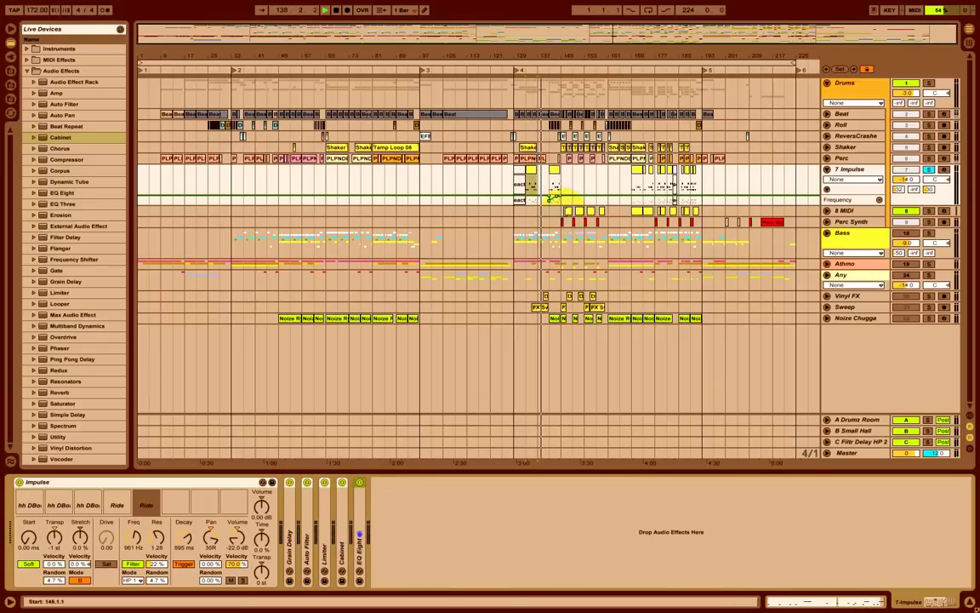
{"action": "left_click", "coordinate": [565, 211]}
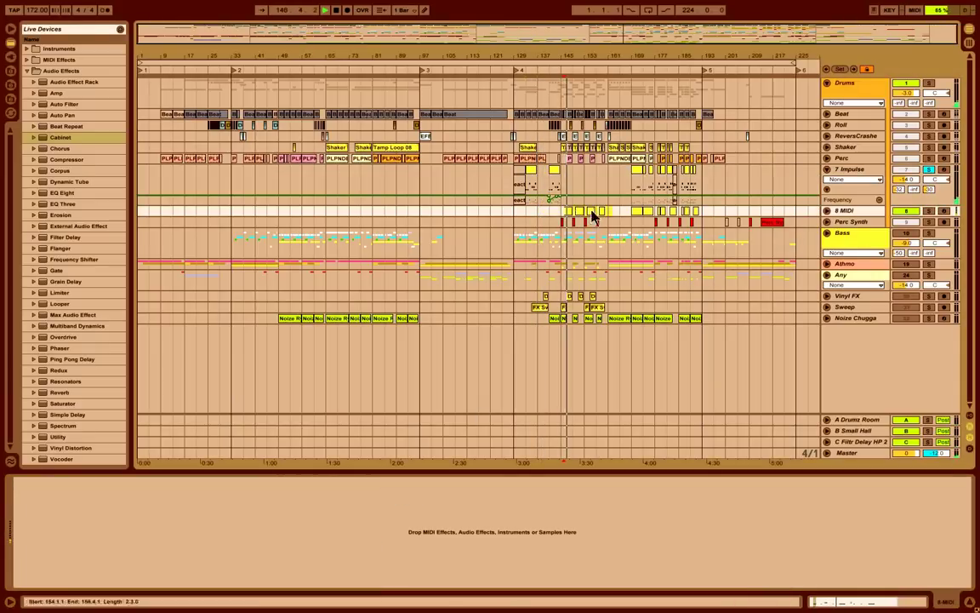
{"action": "left_click", "coordinate": [845, 213]}
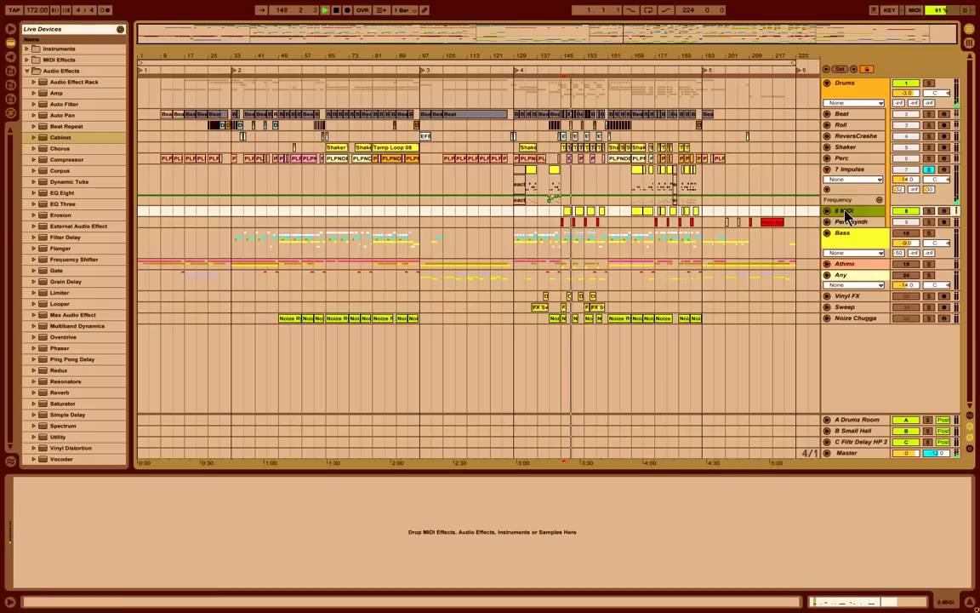
{"action": "left_click", "coordinate": [861, 170]}
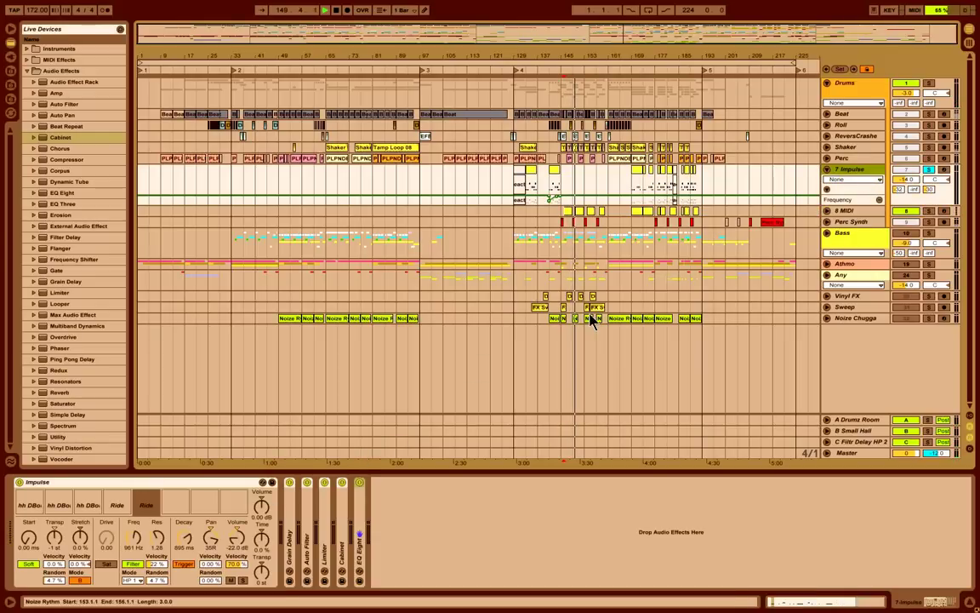
{"action": "left_click", "coordinate": [931, 171]}
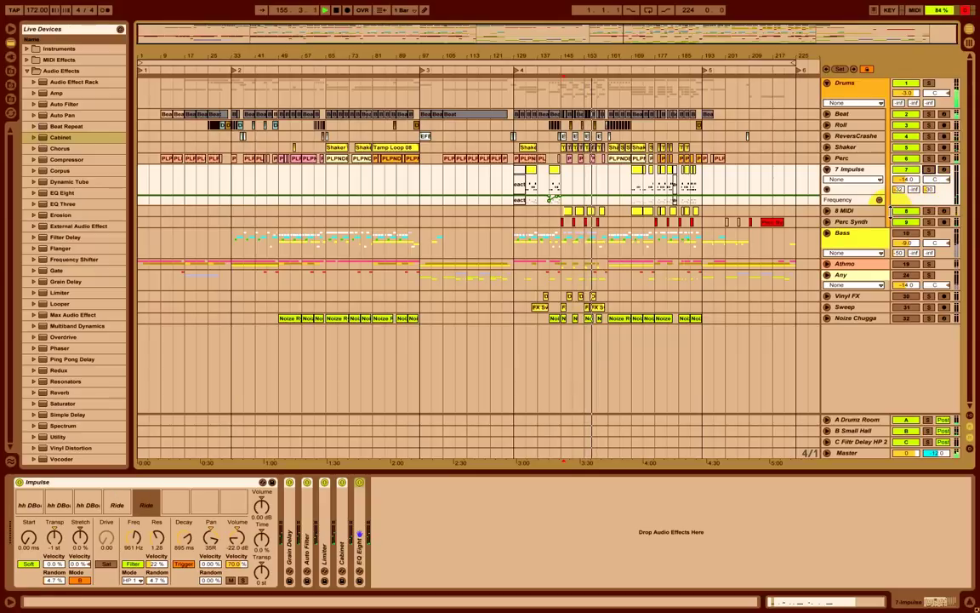
- Solo the ReversCrashe track and add a Cabinet between its Auto Pan and EQ Eight
{"action": "left_click", "coordinate": [585, 138]}
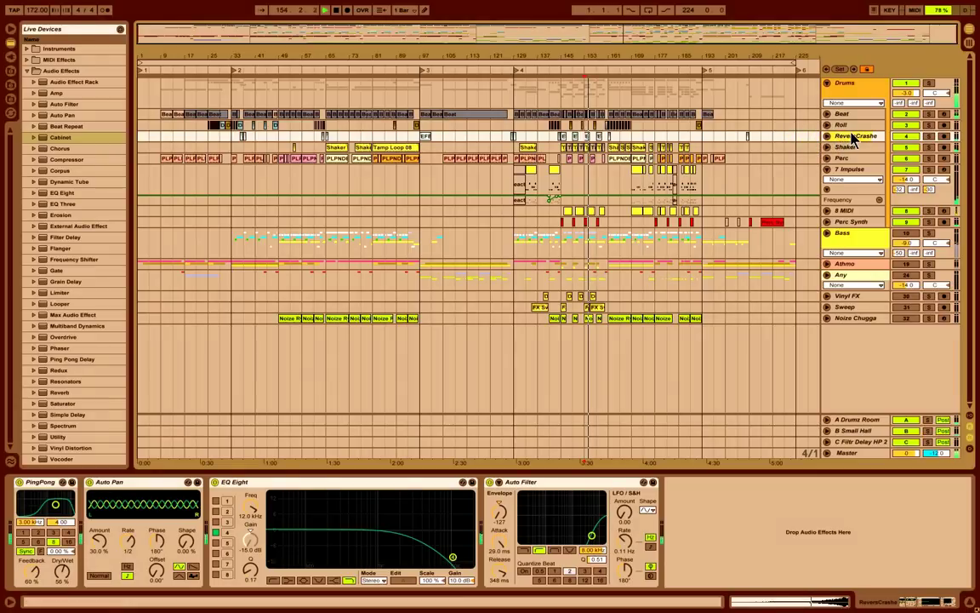
{"action": "left_click", "coordinate": [928, 137]}
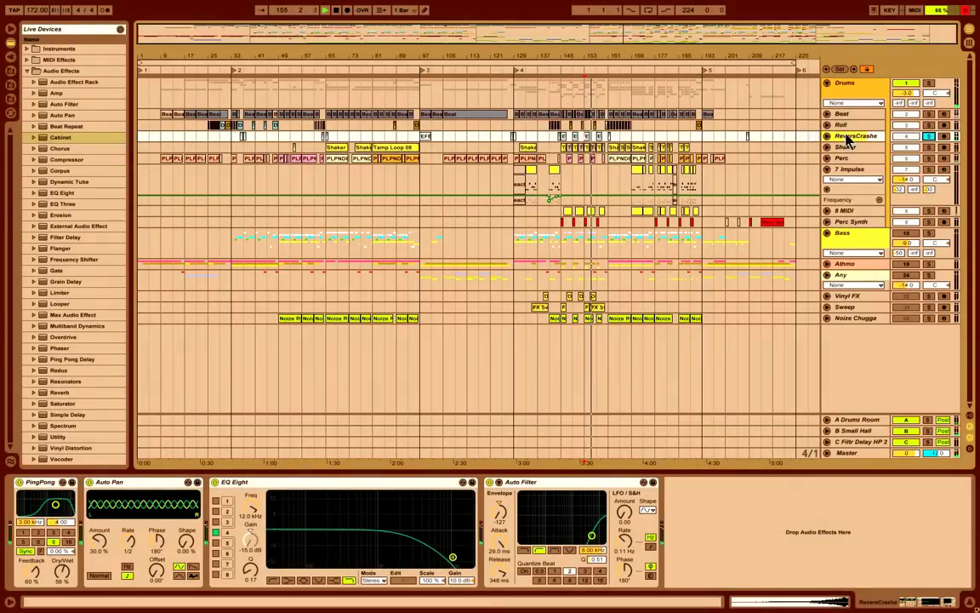
{"action": "left_click", "coordinate": [46, 138]}
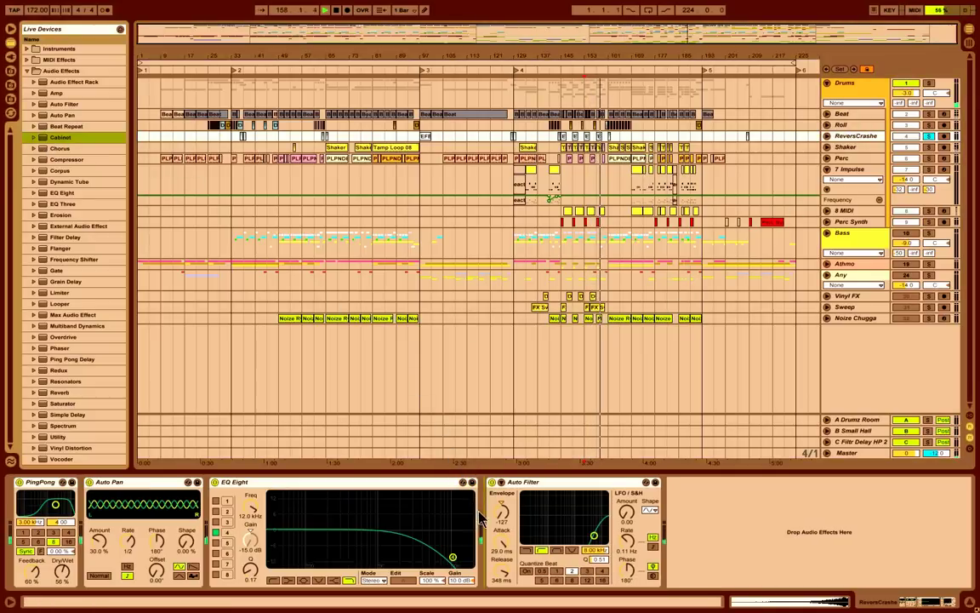
{"action": "left_click_drag", "start_coordinate": [46, 138], "coordinate": [483, 519]}
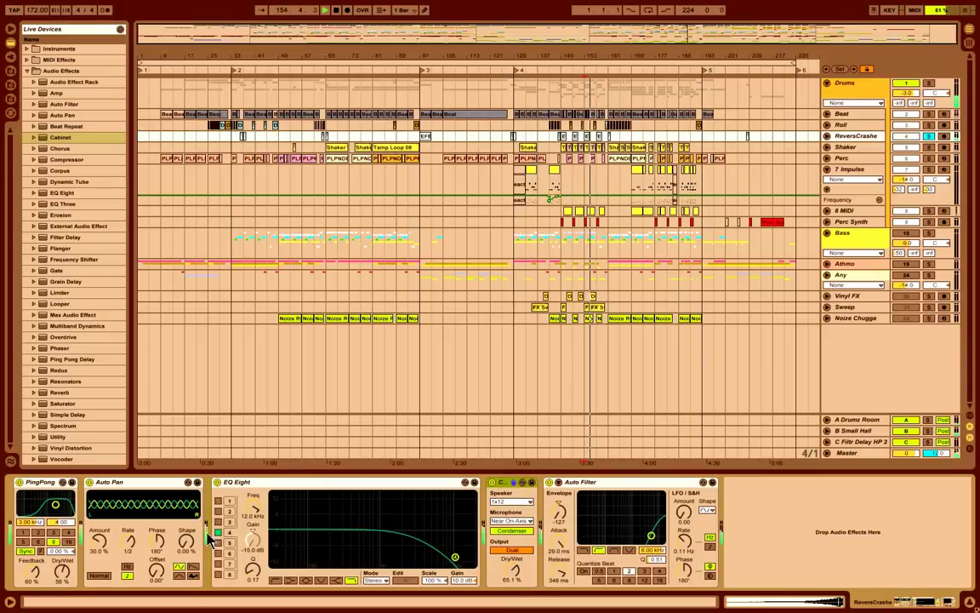
{"action": "left_click_drag", "start_coordinate": [207, 533], "coordinate": [207, 533]}
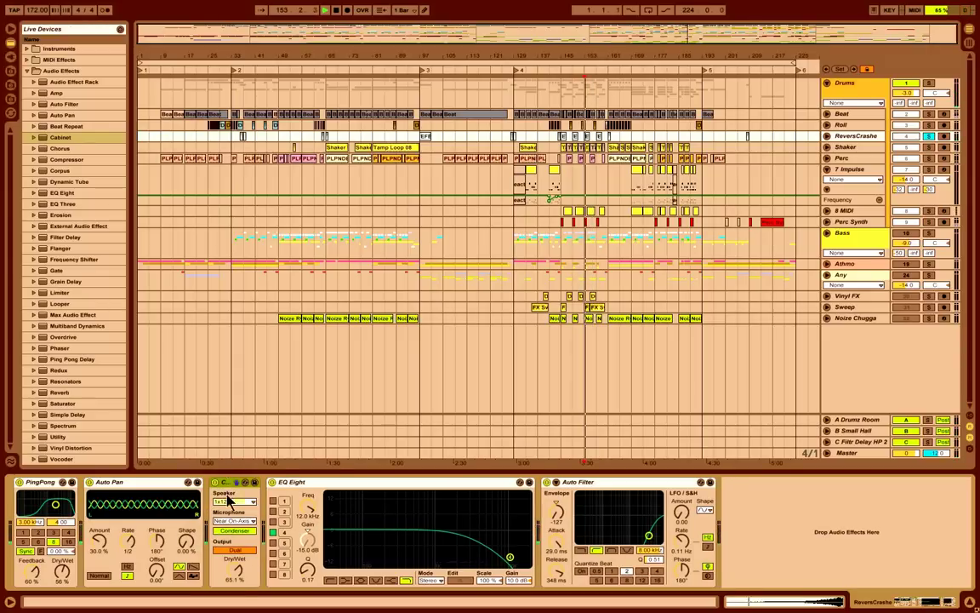
- Compare the ReversCrashe Cabinet against 0% dry/wet during playback and set its dry/wet to 67.5%
{"action": "left_click_drag", "start_coordinate": [240, 581], "coordinate": [239, 580]}
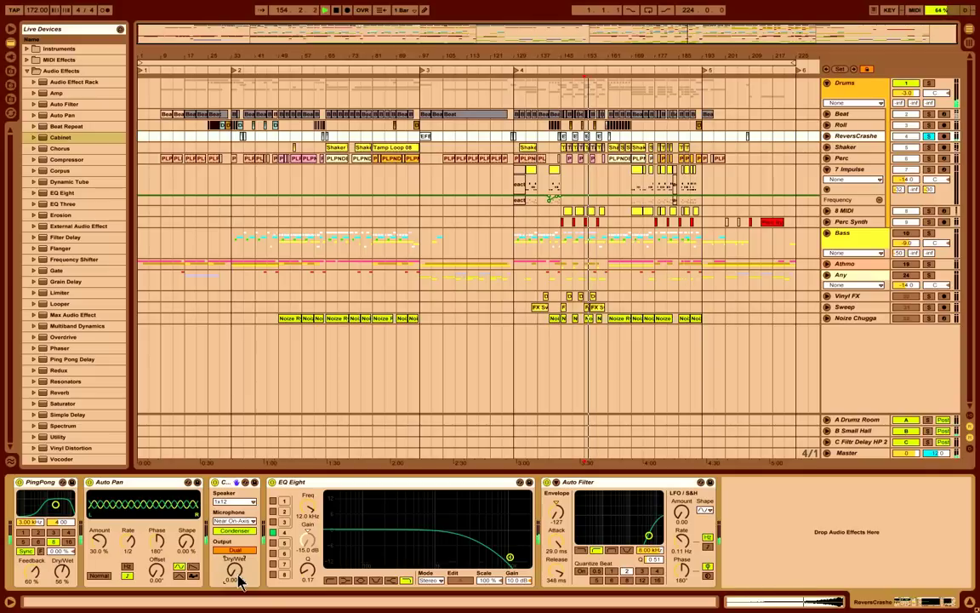
{"action": "left_click_drag", "start_coordinate": [239, 580], "coordinate": [239, 580]}
{"action": "key", "text": "space"}
{"action": "key", "text": "space"}
{"action": "key", "text": "space"}
{"action": "left_click_drag", "start_coordinate": [238, 576], "coordinate": [238, 575]}
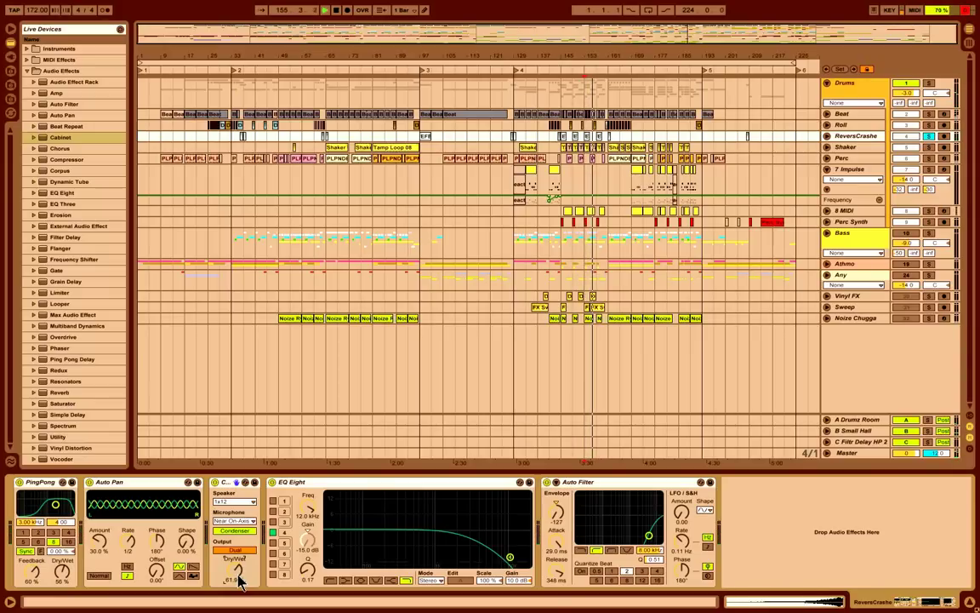
- Add a Chorus between the Cabinet and the EQ Eight on the ReversCrashe track
{"action": "left_click", "coordinate": [39, 150]}
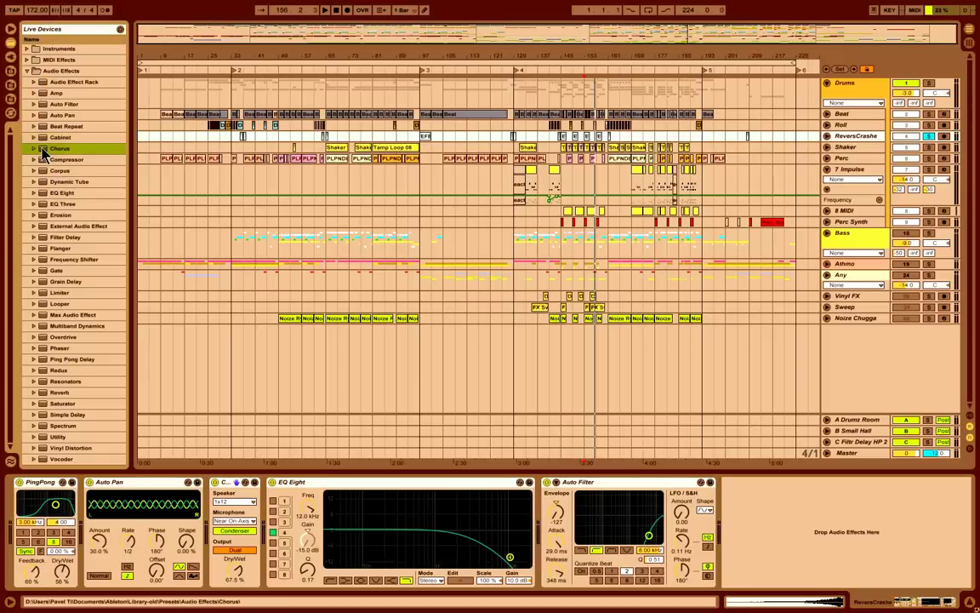
{"action": "left_click_drag", "start_coordinate": [262, 474], "coordinate": [266, 516]}
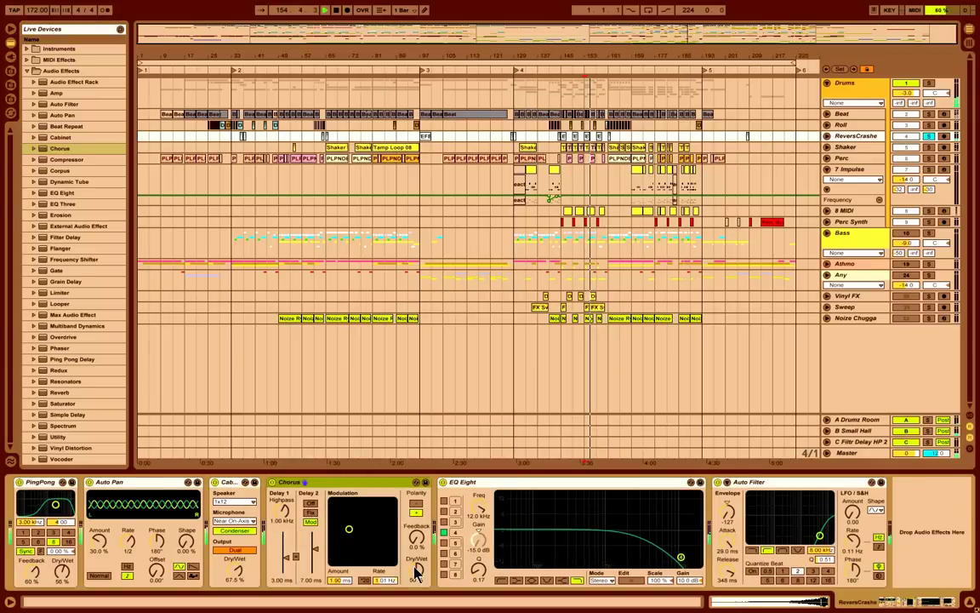
- Set the Chorus feedback to 54% and its dry/wet to 43% on the ReversCrashe track while it plays
{"action": "left_click_drag", "start_coordinate": [417, 567], "coordinate": [420, 524]}
{"action": "key", "text": "space"}
{"action": "key", "text": "space"}
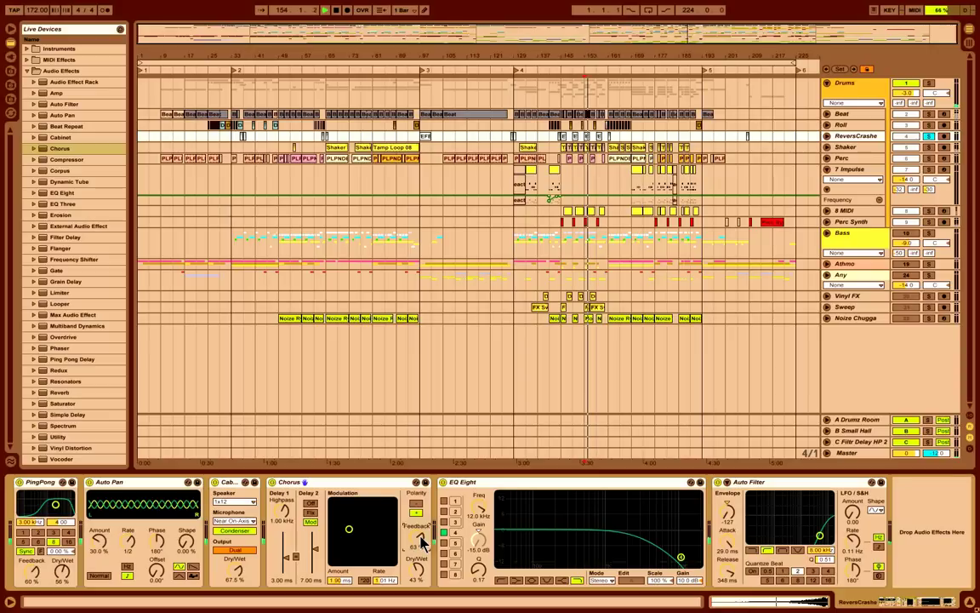
{"action": "left_click_drag", "start_coordinate": [419, 541], "coordinate": [419, 546]}
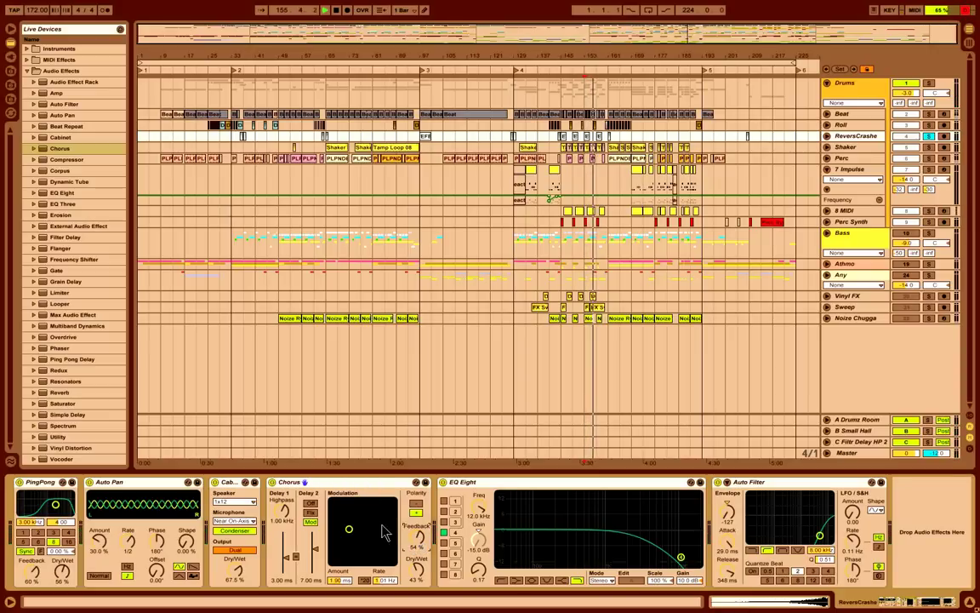
- Compare the ReversCrashe playback with the Cabinet and Chorus bypassed, and reactivate both devices
{"action": "left_click", "coordinate": [215, 481]}
{"action": "key", "text": "space"}
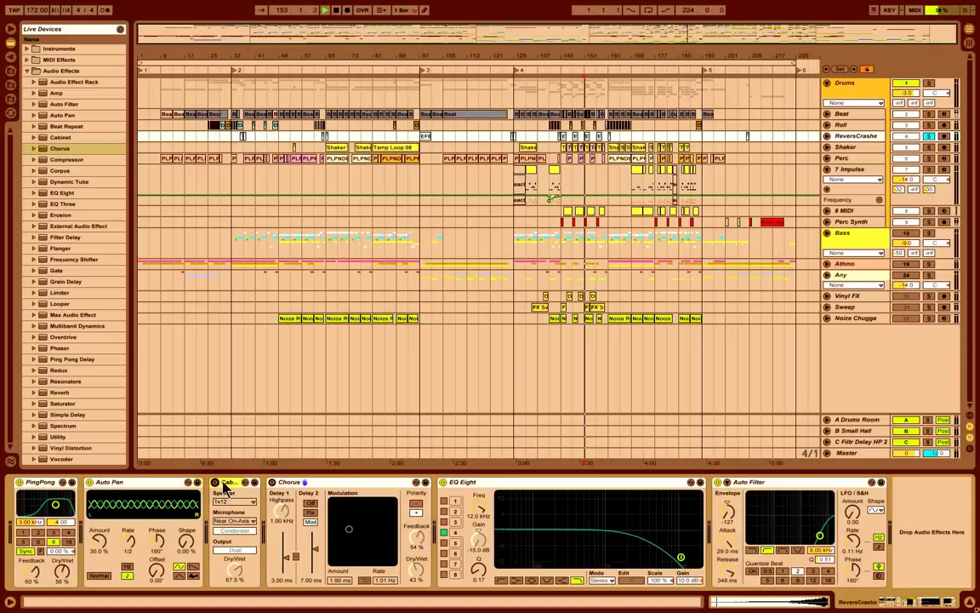
{"action": "left_click", "coordinate": [272, 482]}
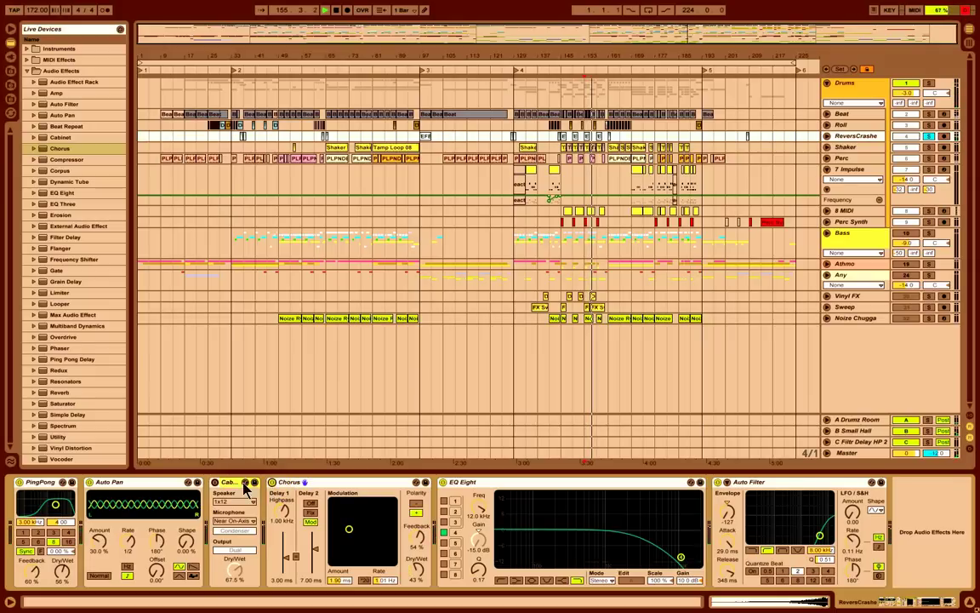
{"action": "left_click", "coordinate": [216, 484]}
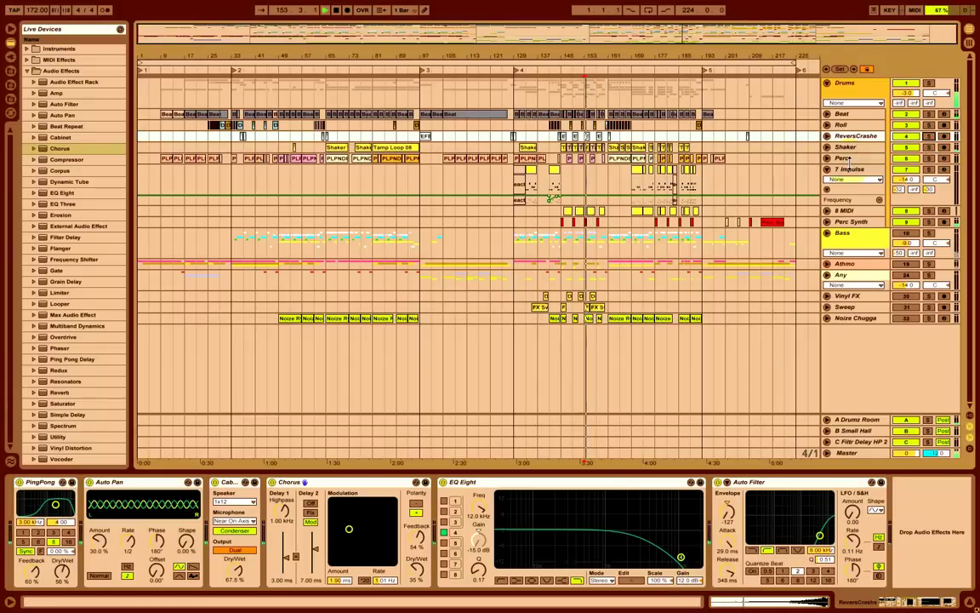
- Collapse the 7 Impulse track and show the Drums group's device chain
{"action": "left_click", "coordinate": [827, 84]}
{"action": "left_click", "coordinate": [827, 84]}
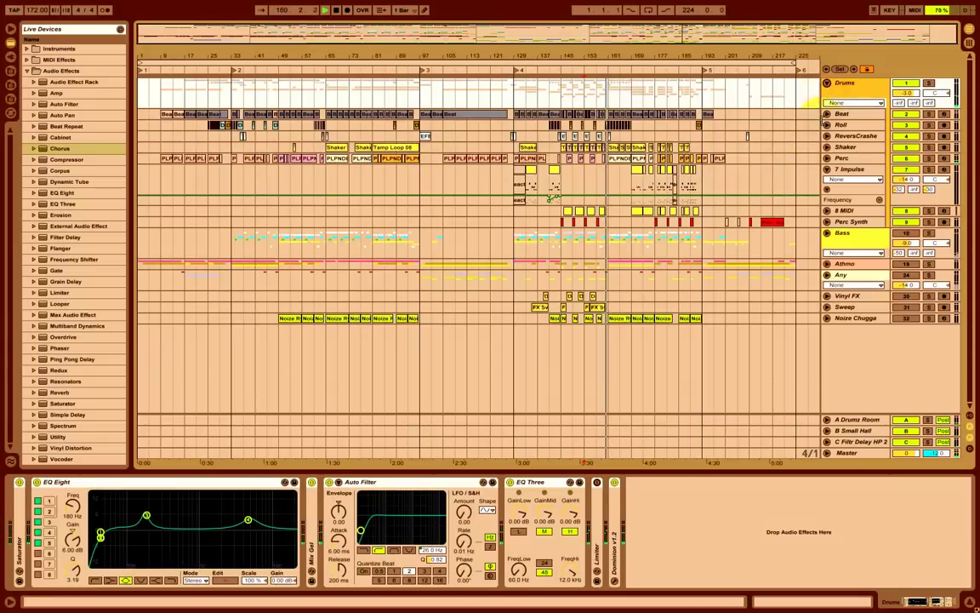
{"action": "left_click", "coordinate": [828, 169]}
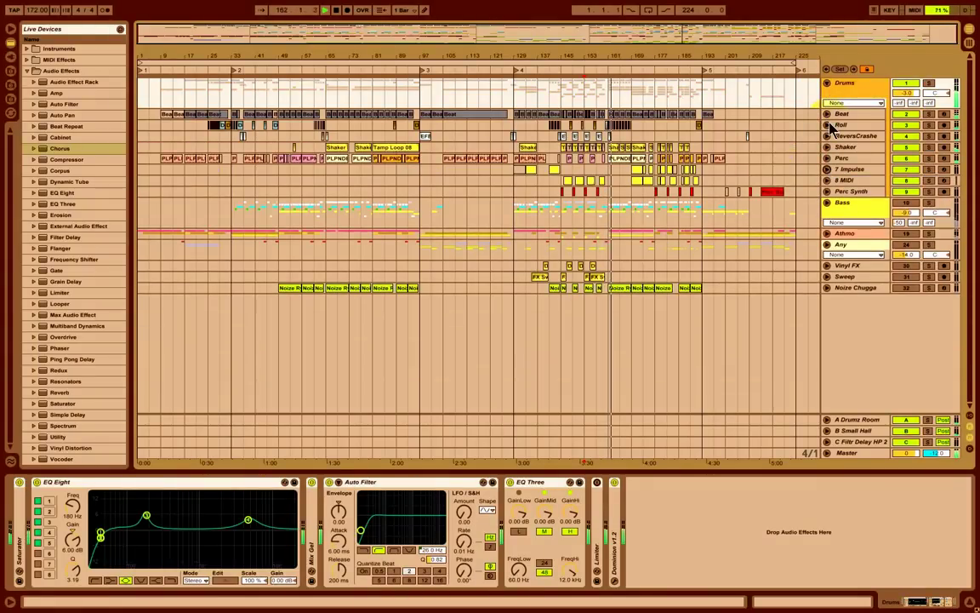
{"action": "left_click", "coordinate": [841, 86]}
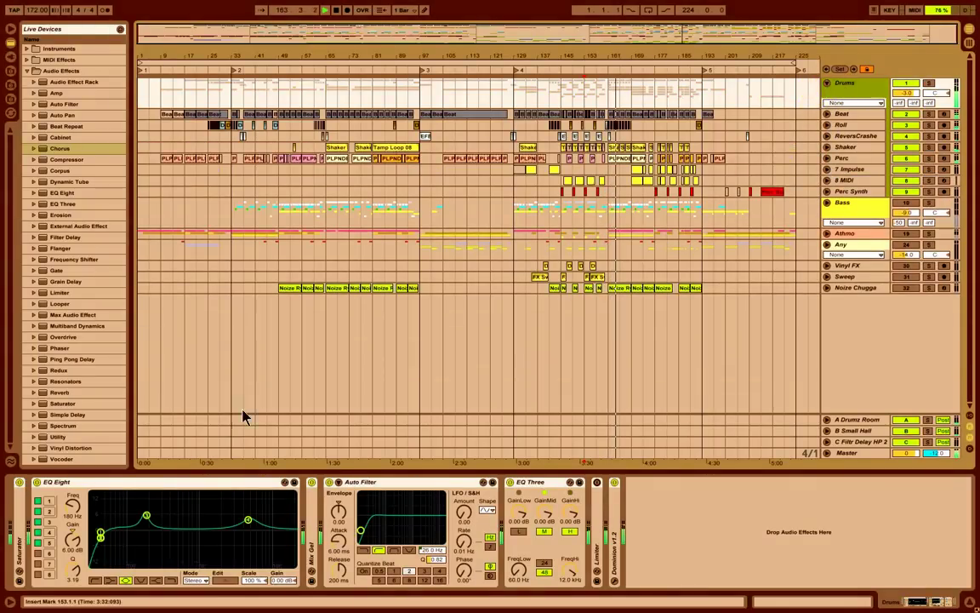
- Compare the drums with the group's Saturator, EQ Eight, Auto Filter and EQ Three bypassed, and reactivate all four devices
{"action": "left_click", "coordinate": [22, 485]}
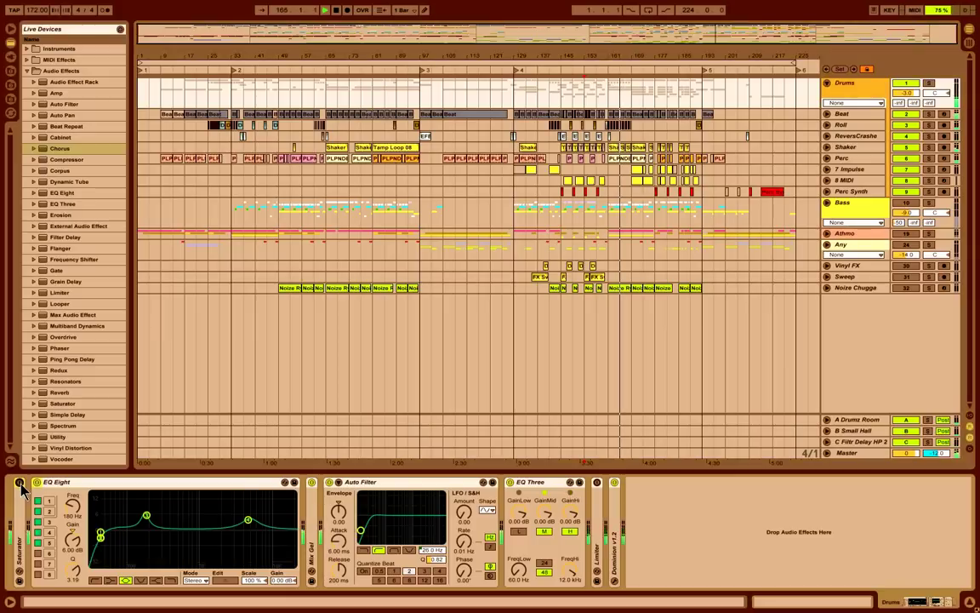
{"action": "left_click", "coordinate": [36, 483]}
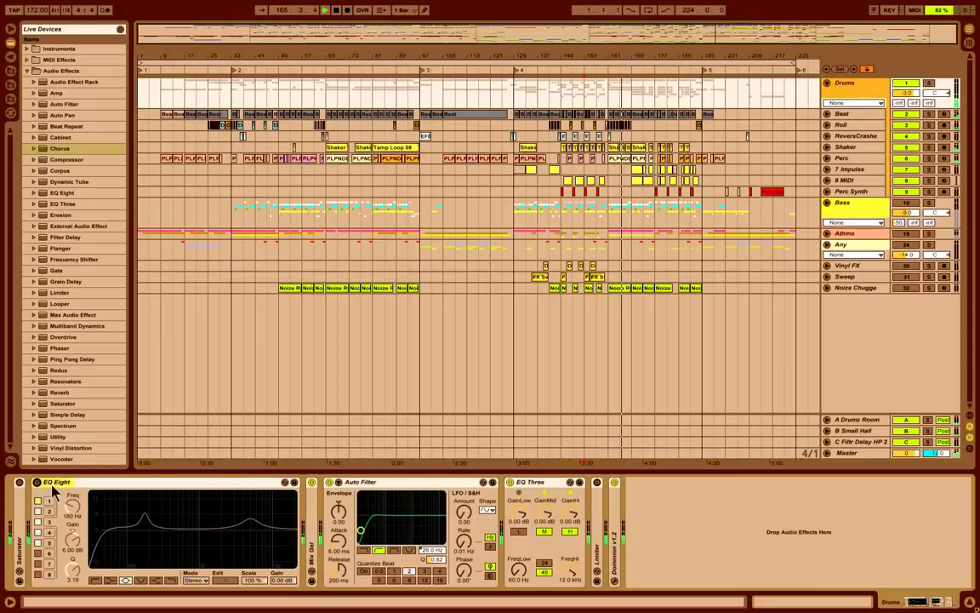
{"action": "left_click", "coordinate": [330, 482]}
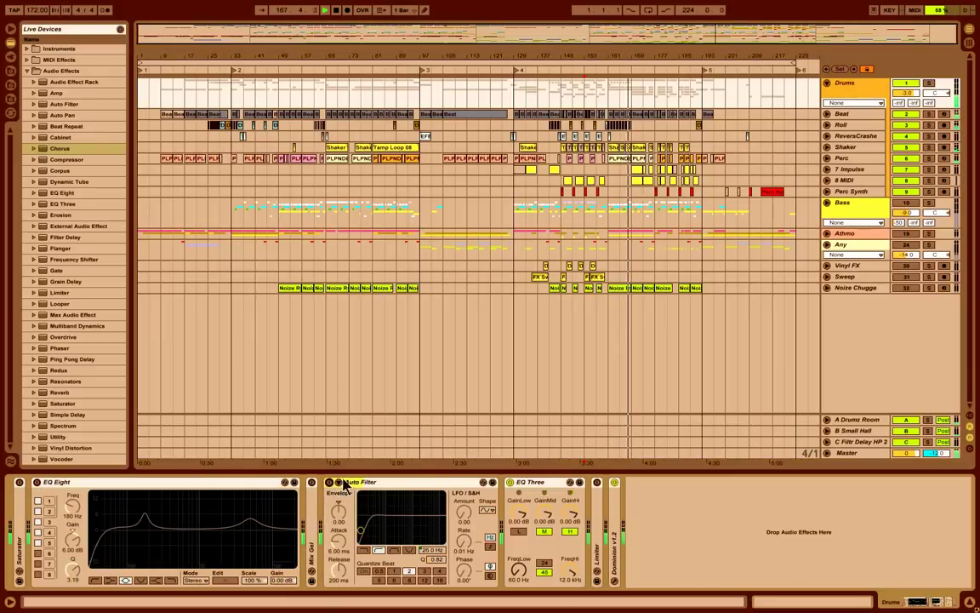
{"action": "left_click", "coordinate": [510, 483]}
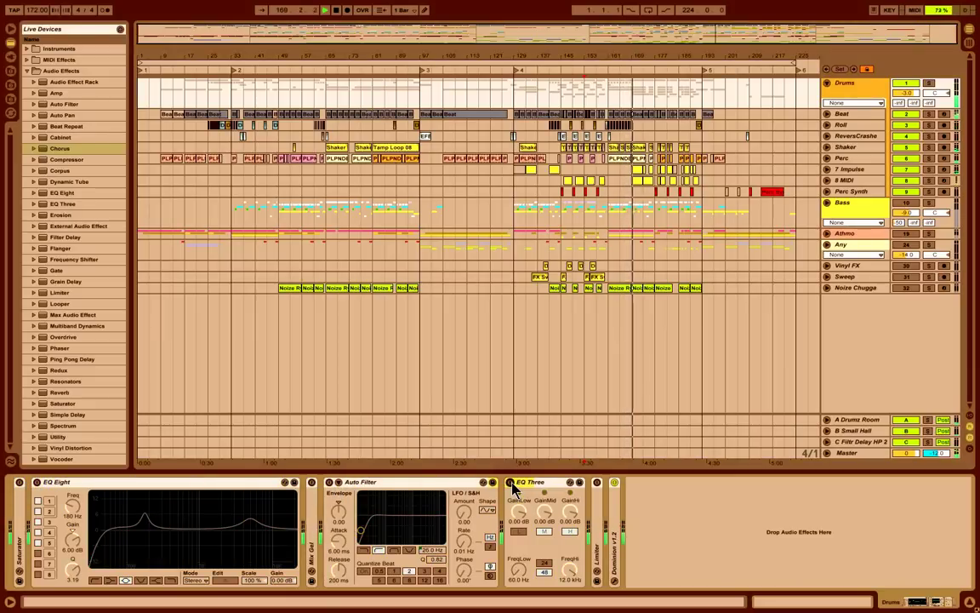
{"action": "left_click", "coordinate": [509, 482]}
{"action": "left_click", "coordinate": [330, 483]}
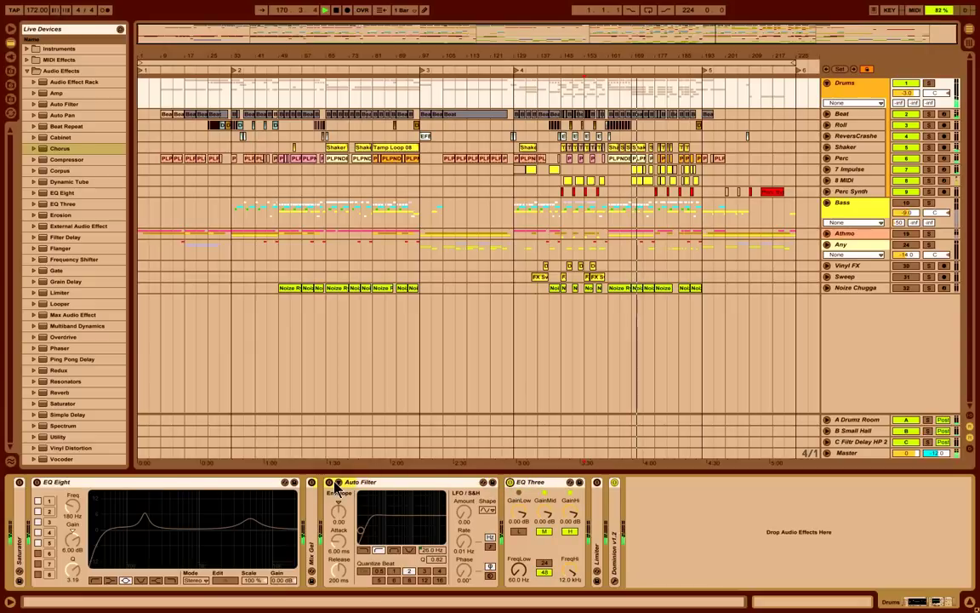
{"action": "left_click", "coordinate": [331, 482]}
{"action": "left_click", "coordinate": [75, 483]}
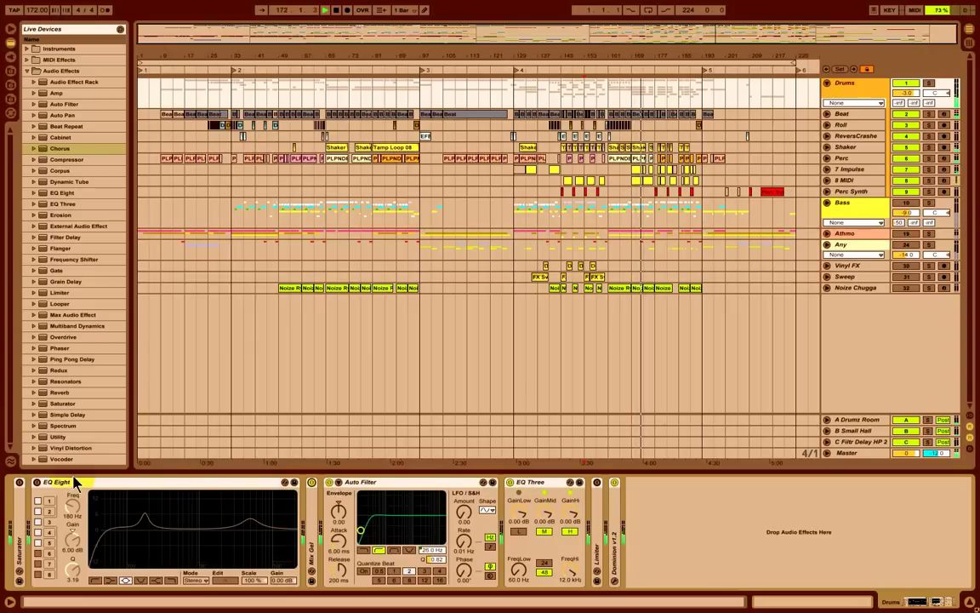
{"action": "left_click", "coordinate": [37, 482]}
{"action": "left_click", "coordinate": [19, 482]}
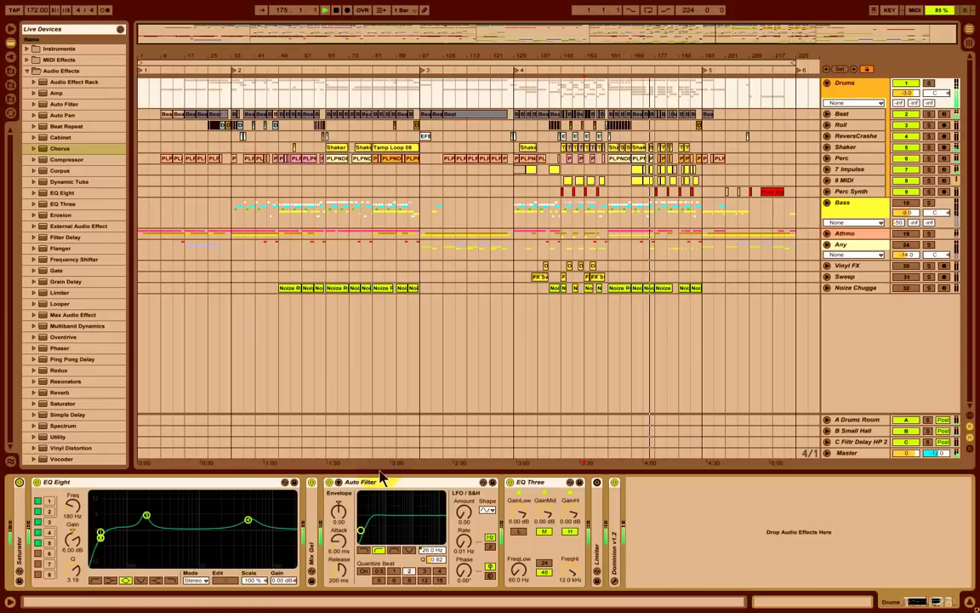
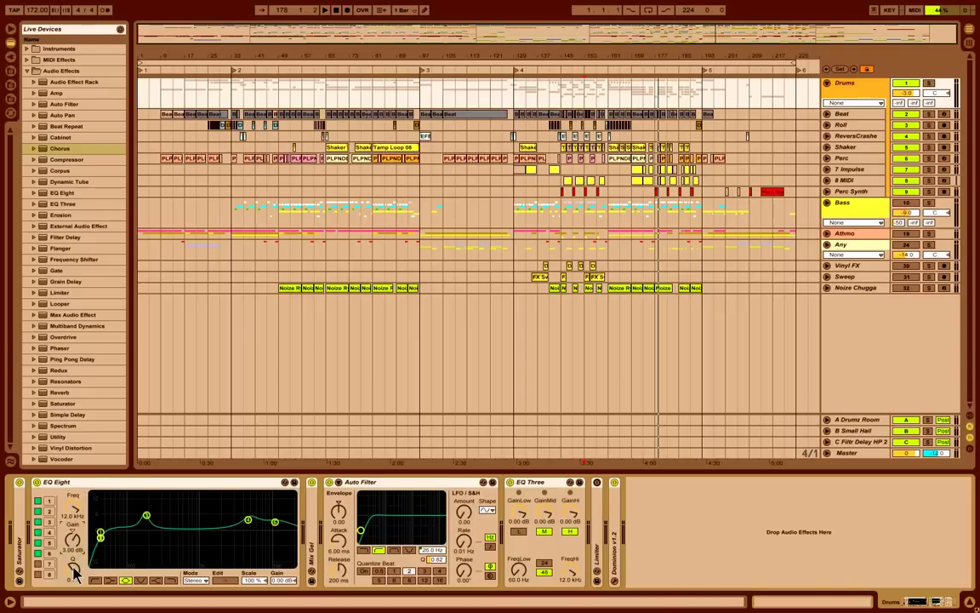
- Play back the drums to check the sound of the Drums group's EQ Eight curve
{"action": "key", "text": "space"}
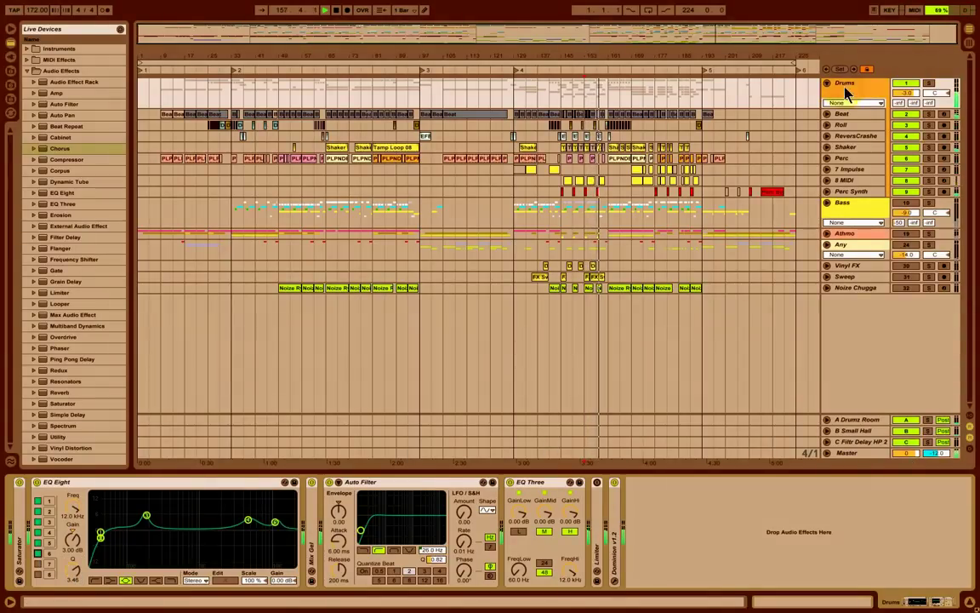
{"action": "right_click", "coordinate": [230, 480]}
{"action": "left_click", "coordinate": [230, 480]}
{"action": "key", "text": "space"}
{"action": "key", "text": "space"}
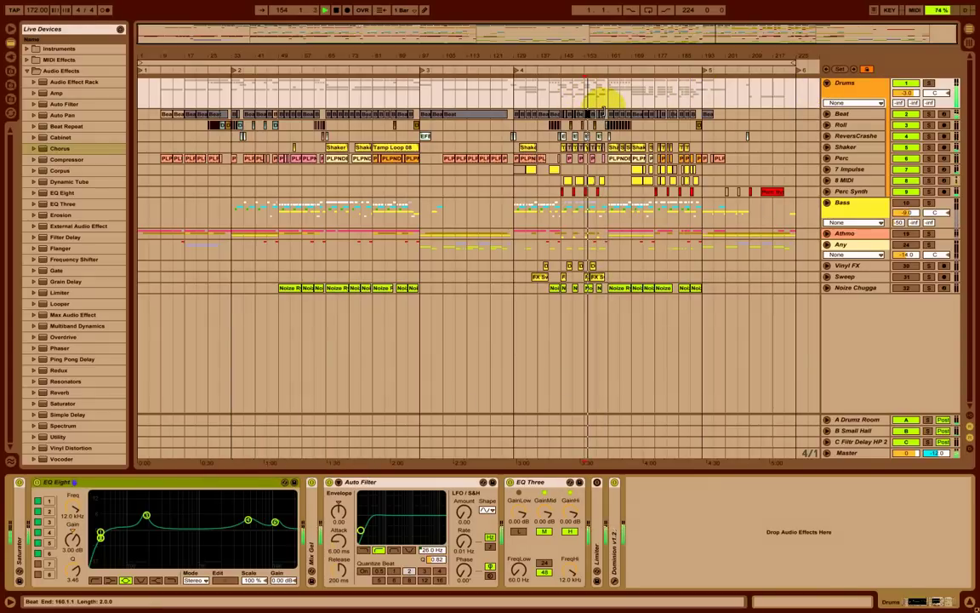
- Locate the short Perc clip at bar 159 in a closer view of the arrangement and select it
{"action": "left_click", "coordinate": [603, 163]}
{"action": "left_click", "coordinate": [602, 161]}
{"action": "left_click_drag", "start_coordinate": [612, 56], "coordinate": [602, 97]}
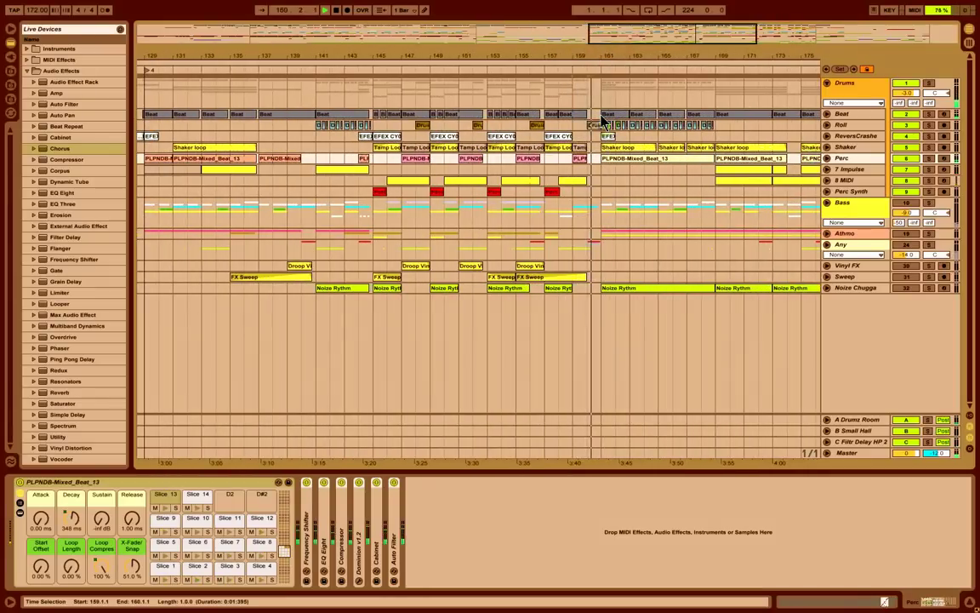
{"action": "left_click", "coordinate": [582, 161]}
- Solo the Beat track and play its clip at bar 158 with the notes shown in an enlarged editor
{"action": "left_click", "coordinate": [576, 115]}
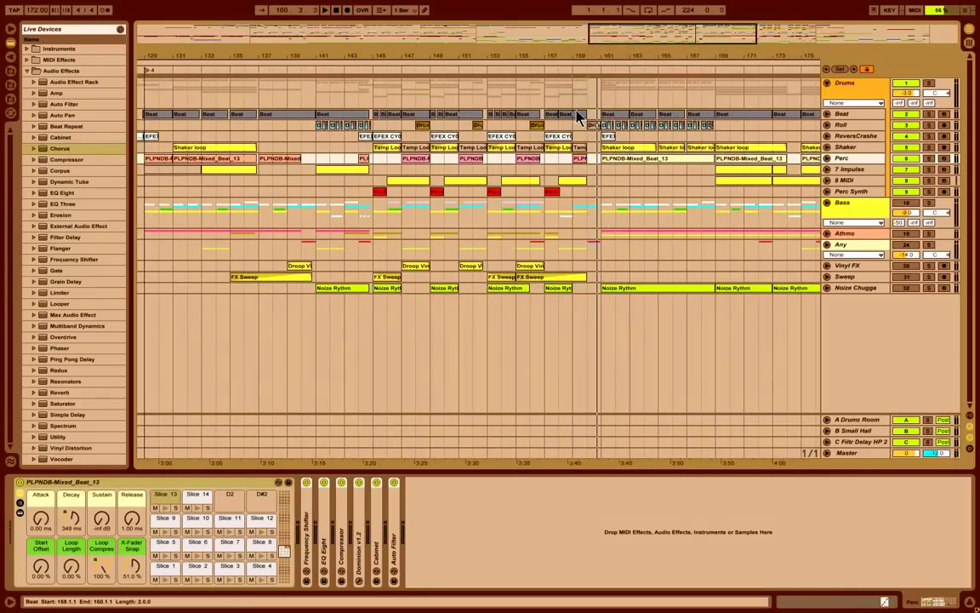
{"action": "left_click", "coordinate": [835, 116]}
{"action": "left_click", "coordinate": [929, 116]}
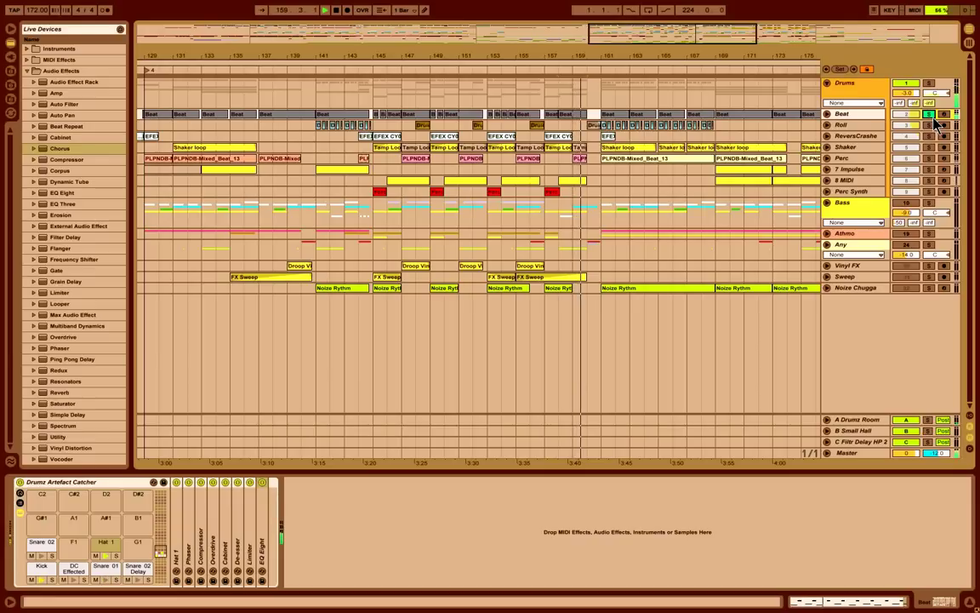
{"action": "left_click", "coordinate": [645, 113]}
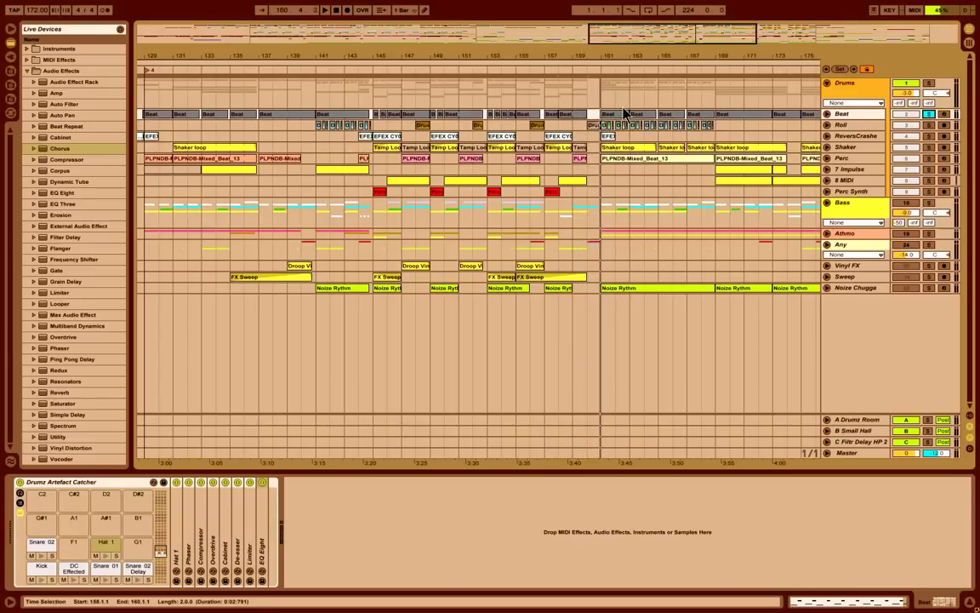
{"action": "double_click", "coordinate": [590, 113]}
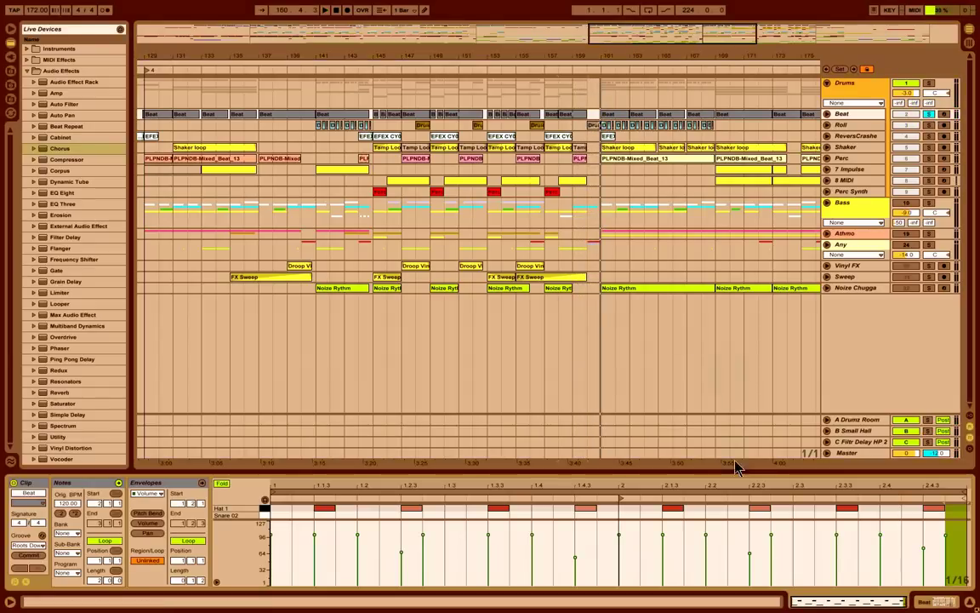
{"action": "left_click_drag", "start_coordinate": [726, 474], "coordinate": [716, 334]}
{"action": "key", "text": "space"}
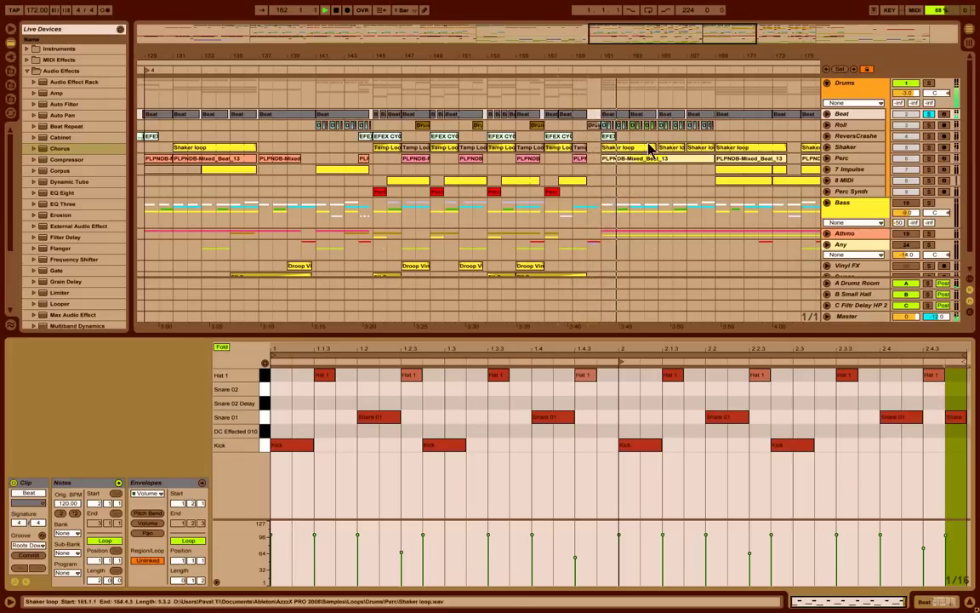
- Unfold the Beat track and play its clip that ends at bar 160
{"action": "left_click_drag", "start_coordinate": [584, 57], "coordinate": [584, 60]}
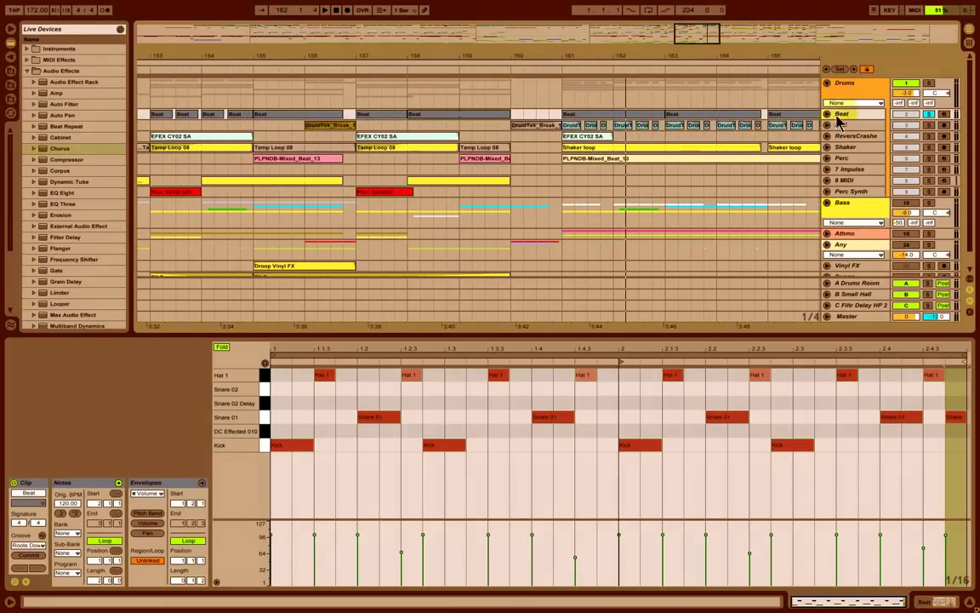
{"action": "left_click", "coordinate": [827, 114]}
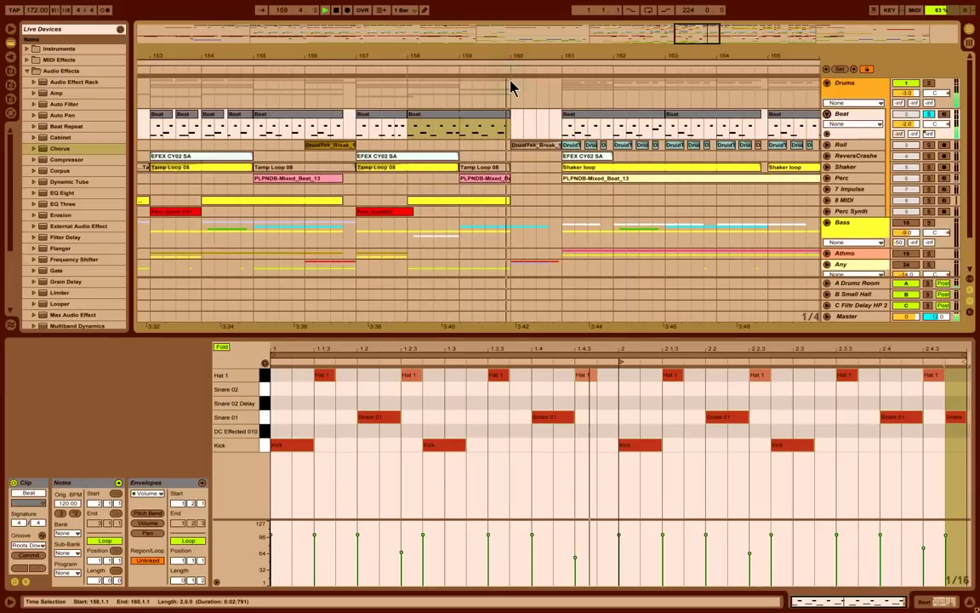
{"action": "key", "text": "space"}
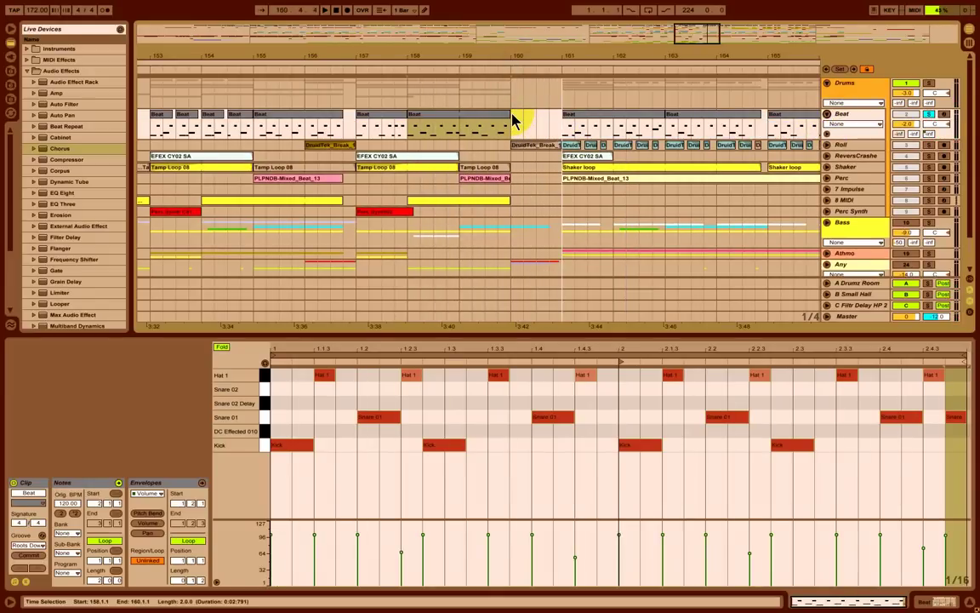
{"action": "left_click", "coordinate": [508, 114]}
- Open the Perc clip at bar 159, play it soloed and unsolo the Perc track
{"action": "left_click", "coordinate": [502, 180]}
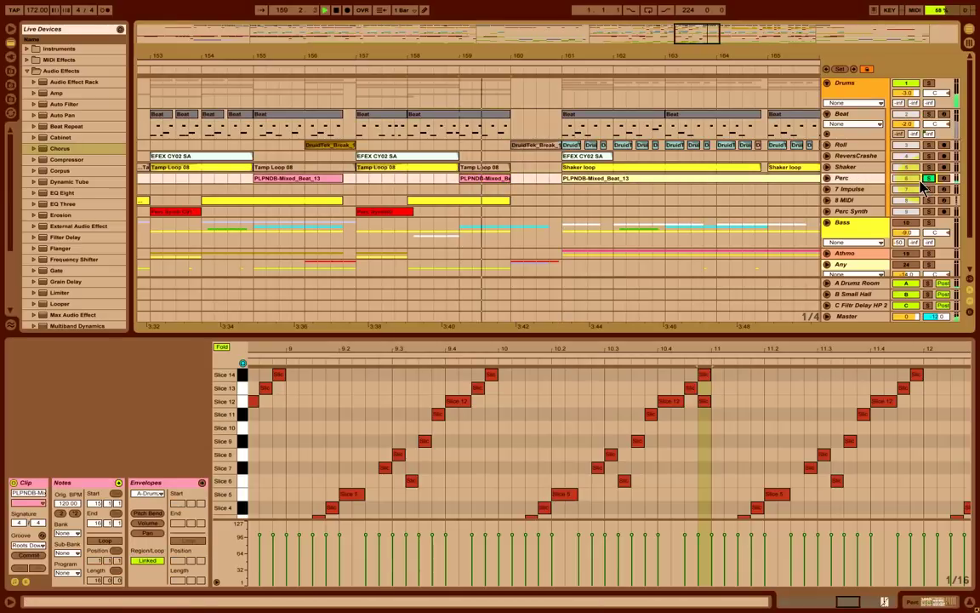
{"action": "key", "text": "space"}
{"action": "key", "text": "space"}
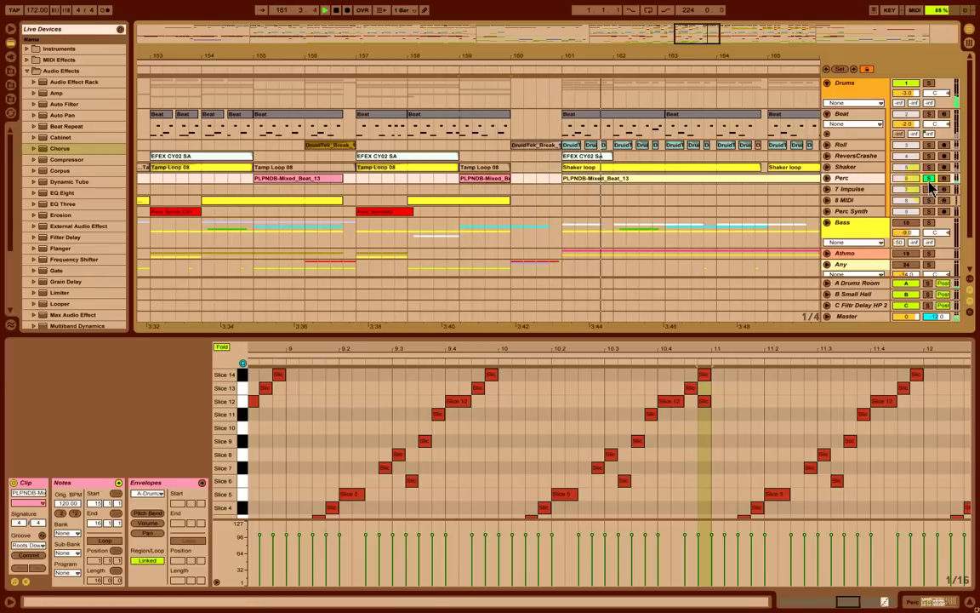
{"action": "left_click", "coordinate": [930, 179]}
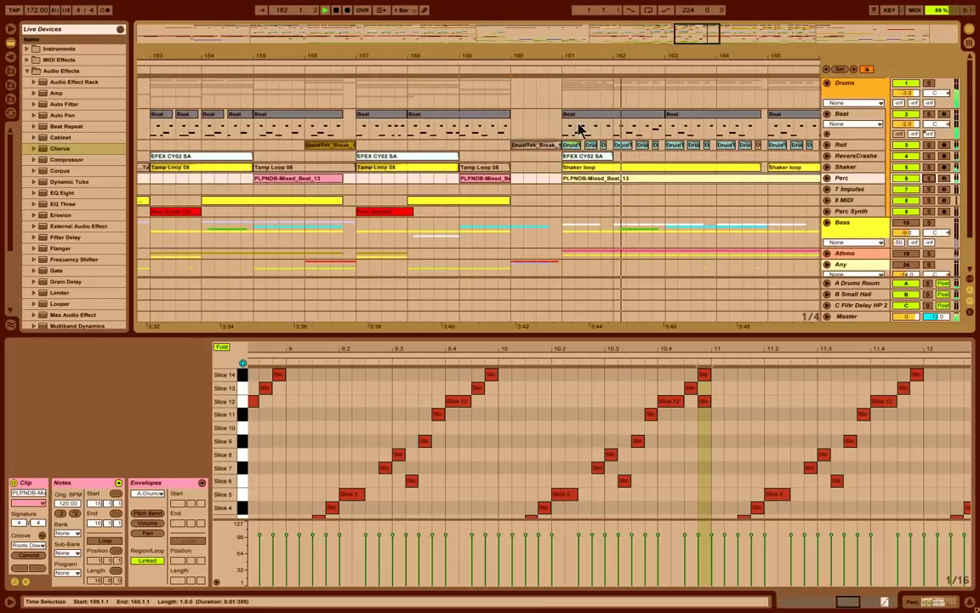
- Collapse the Drums group and expand the Bass group, playing the arrangement from bar 65
{"action": "left_click", "coordinate": [826, 84]}
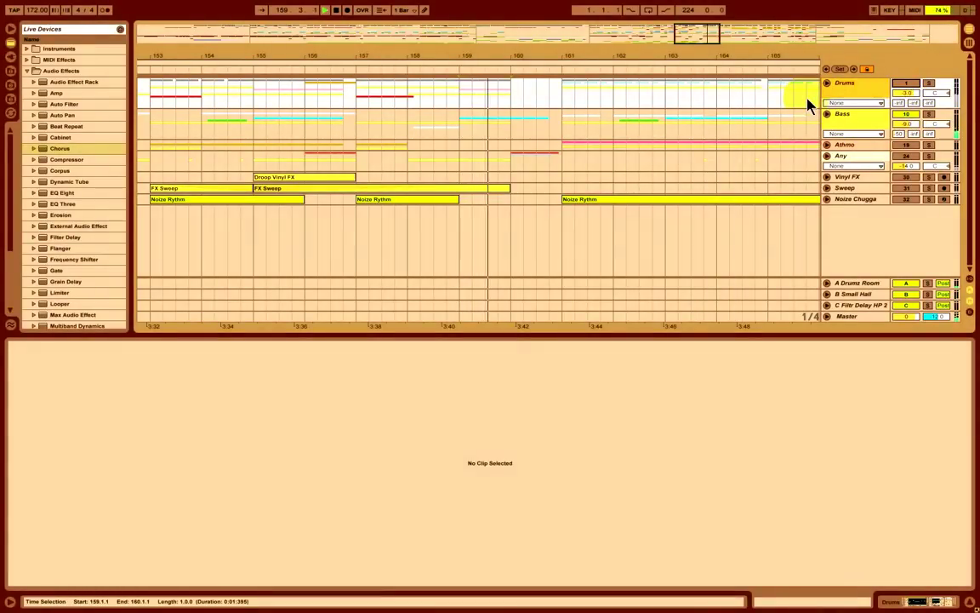
{"action": "left_click", "coordinate": [845, 119]}
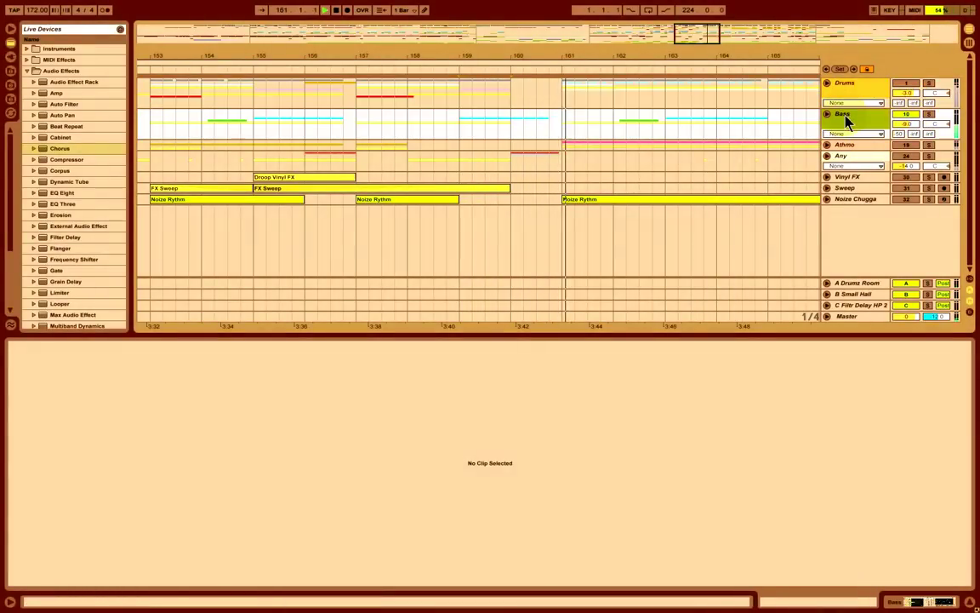
{"action": "left_click_drag", "start_coordinate": [529, 59], "coordinate": [525, 58]}
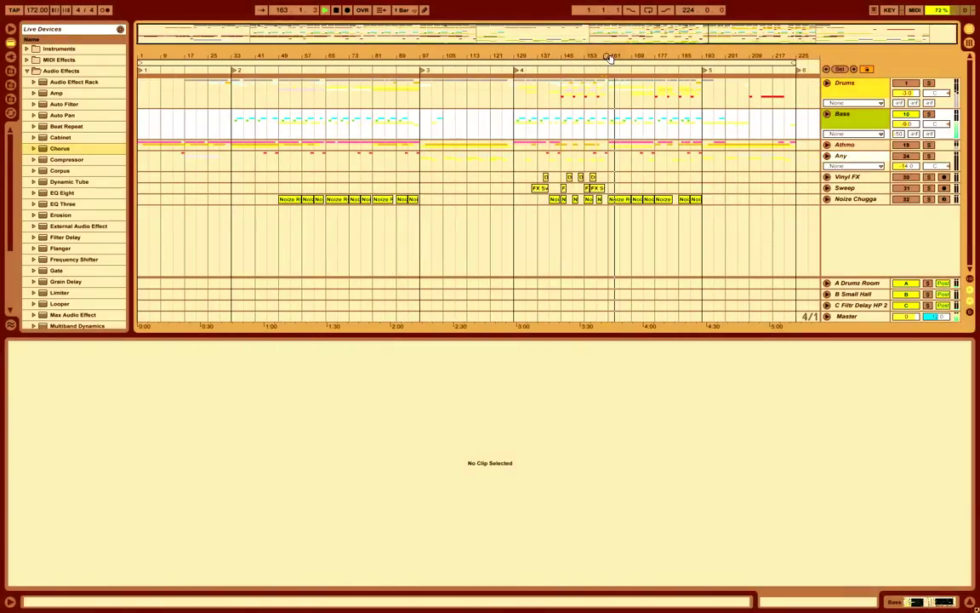
{"action": "left_click", "coordinate": [325, 124]}
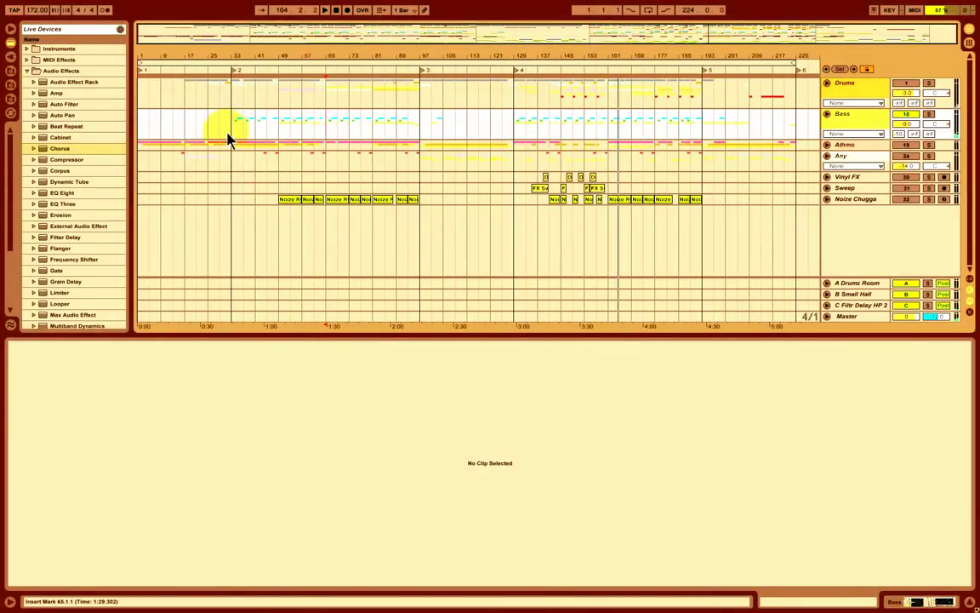
{"action": "left_click", "coordinate": [825, 114]}
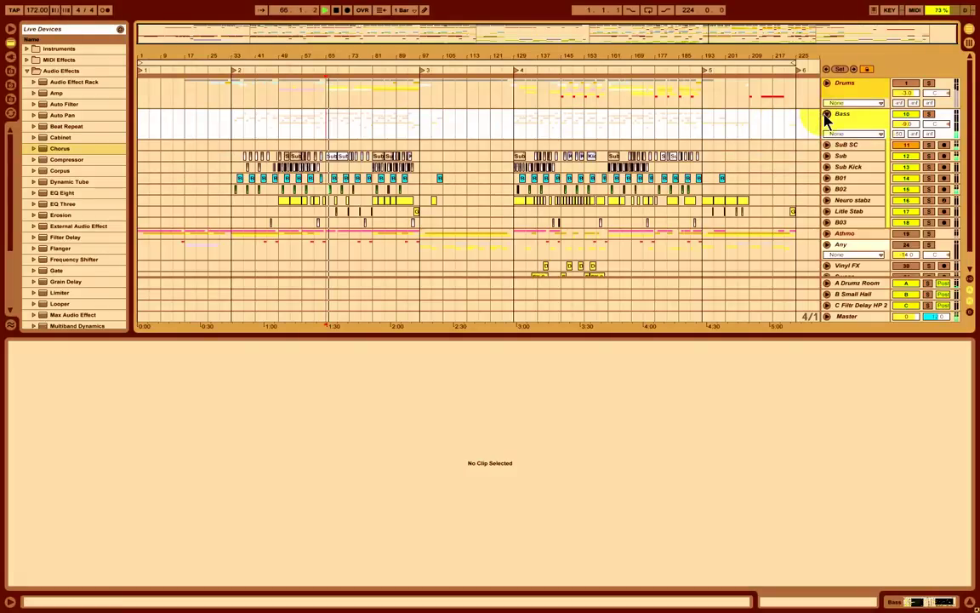
- Show the device chain of the SuB SC track and solo the Sub track
{"action": "left_click", "coordinate": [864, 145]}
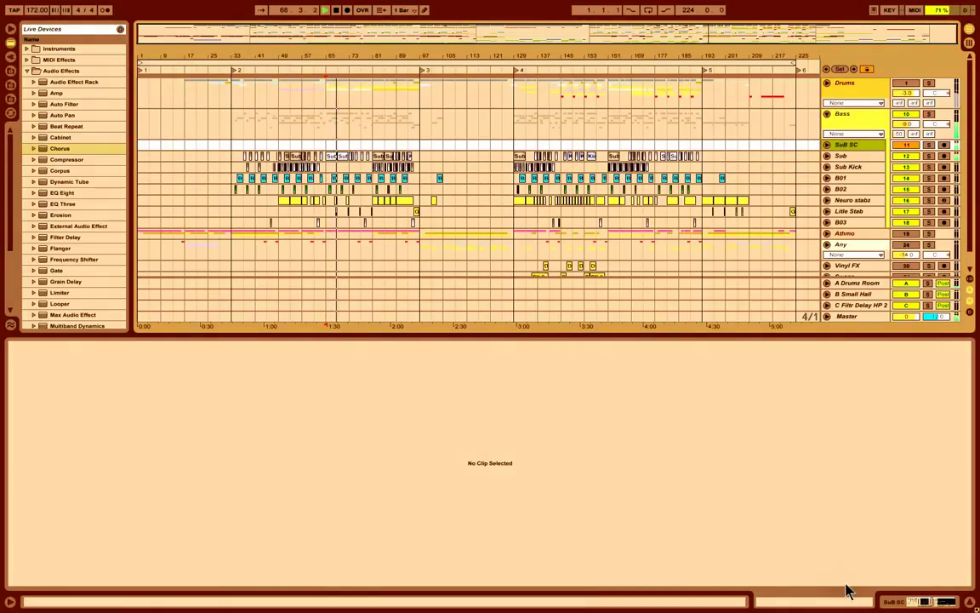
{"action": "left_click", "coordinate": [900, 604]}
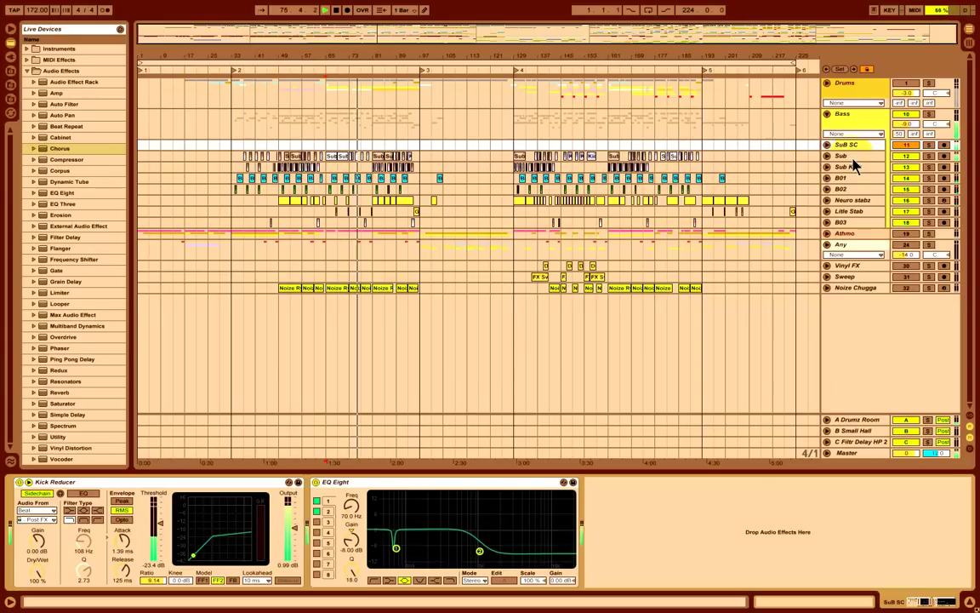
{"action": "left_click", "coordinate": [930, 156]}
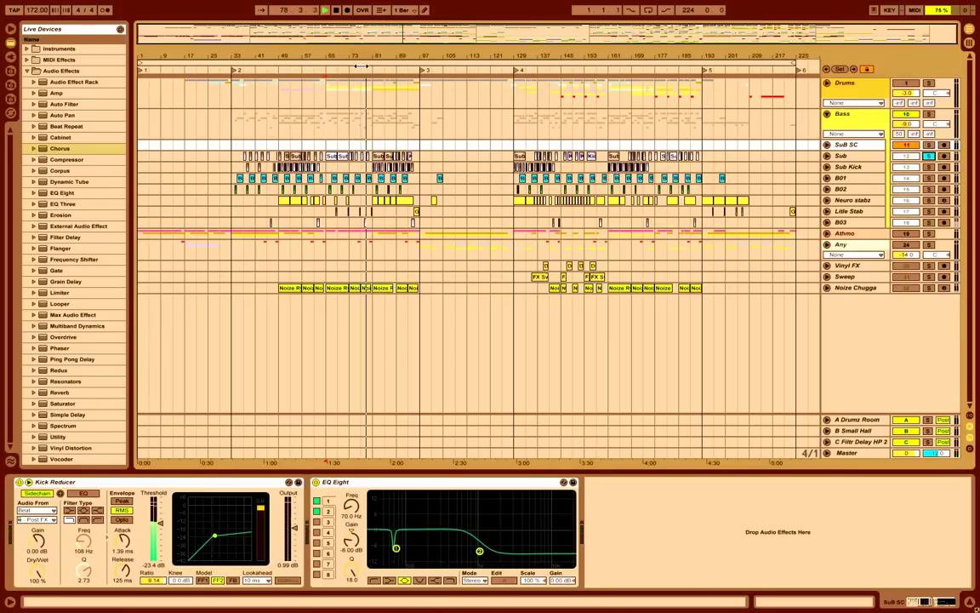
- Hide the browser, enlarge the arrangement around bars 41 to 119 and solo the B01 track
{"action": "left_click", "coordinate": [323, 115]}
{"action": "key", "text": "ctrl+alt+b"}
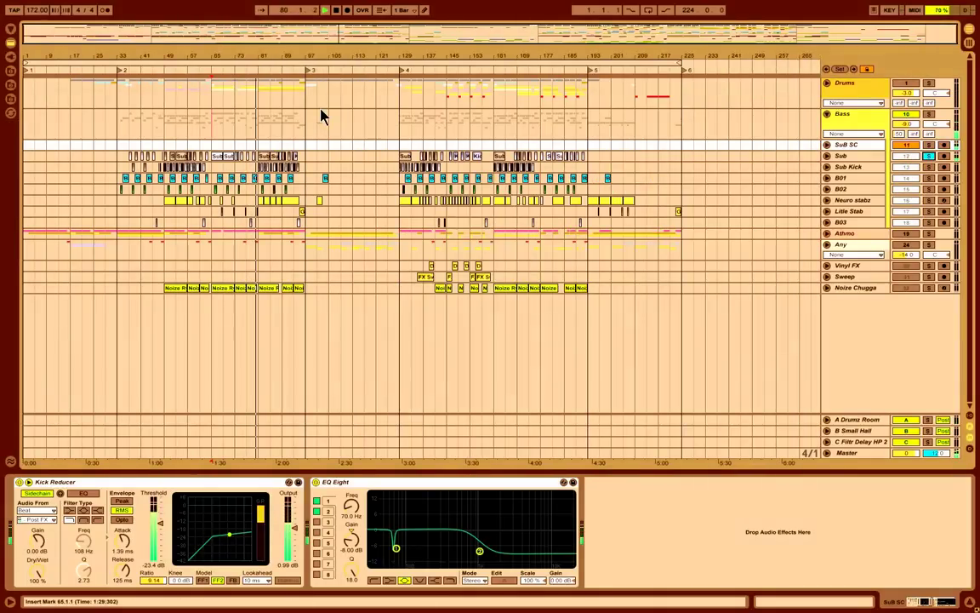
{"action": "left_click_drag", "start_coordinate": [189, 57], "coordinate": [190, 85]}
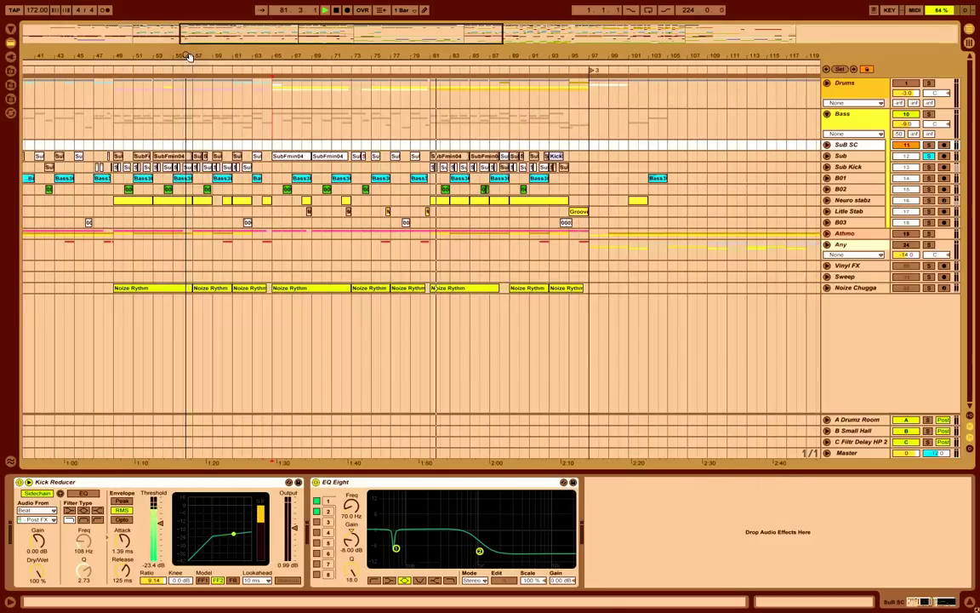
{"action": "left_click", "coordinate": [928, 179]}
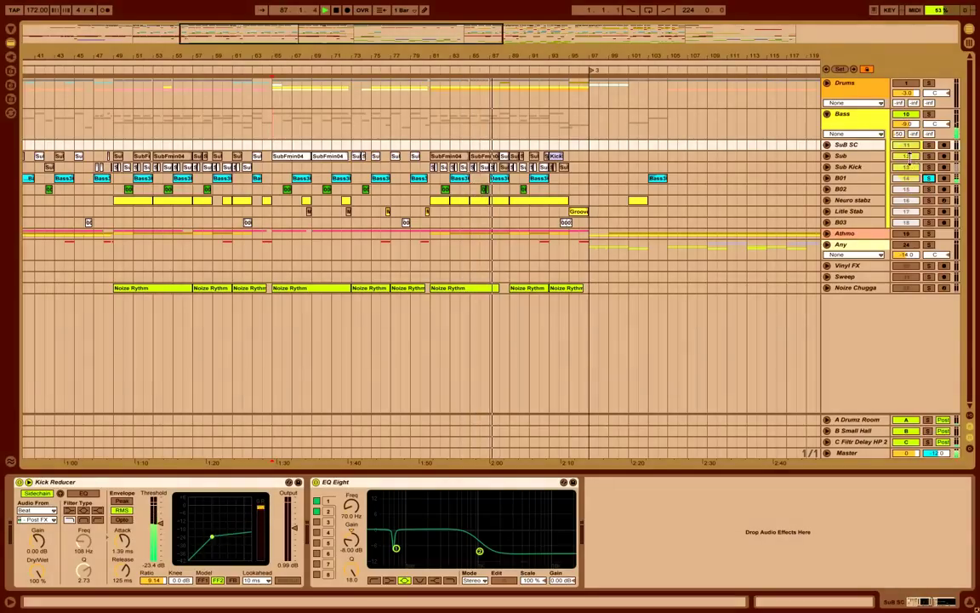
- Solo the whole Bass group and play it from bar 81 with the full arrangement shown
{"action": "left_click_drag", "start_coordinate": [482, 59], "coordinate": [486, 54]}
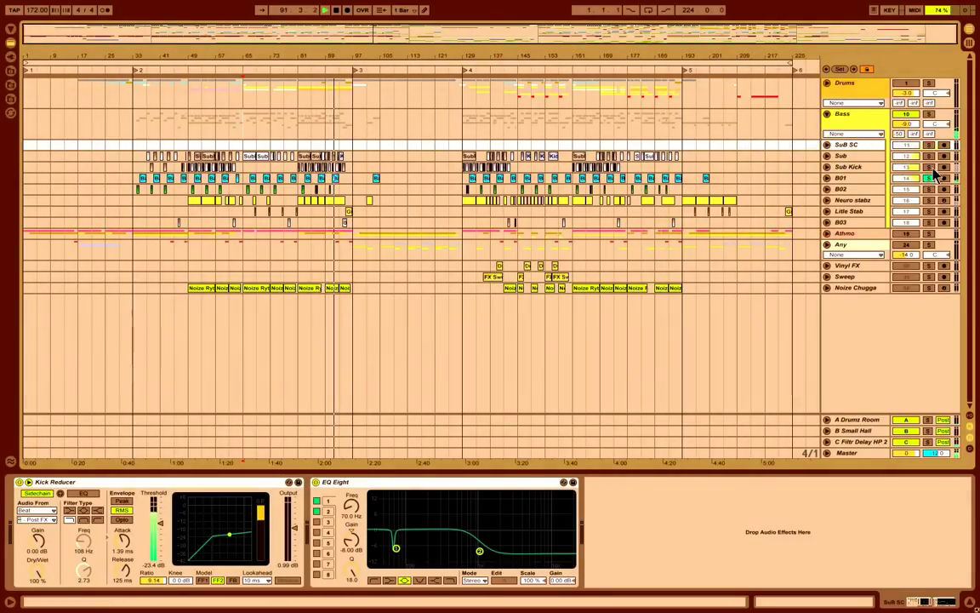
{"action": "left_click", "coordinate": [929, 114]}
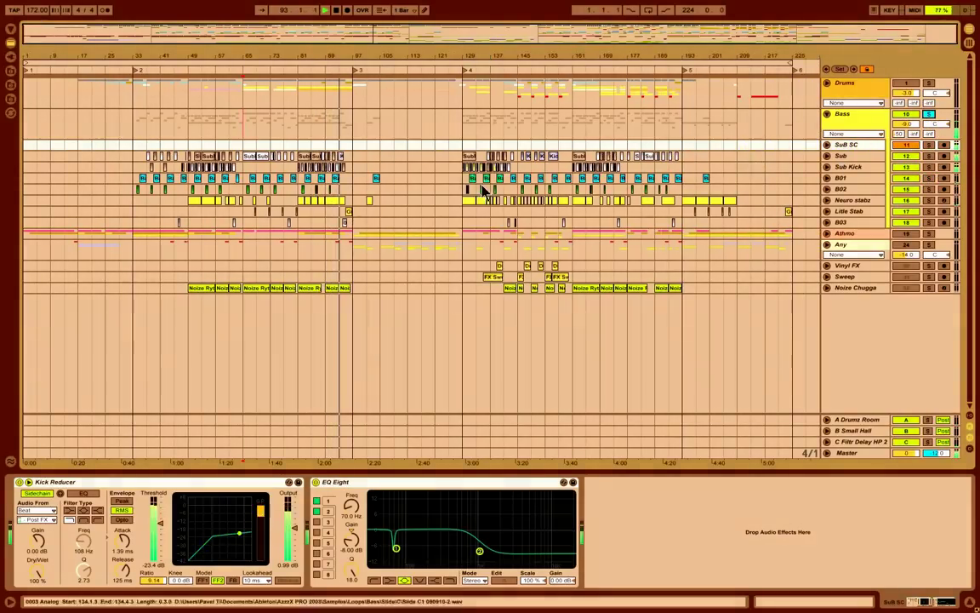
{"action": "left_click", "coordinate": [299, 181]}
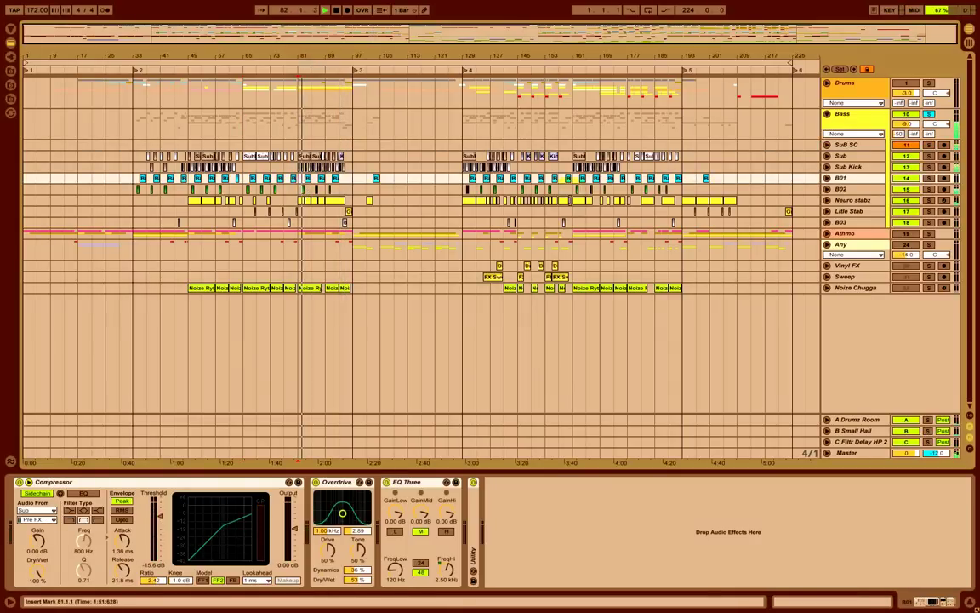
- Show the device chain of the Neuro stabz track and fold its Cabinet effect
{"action": "left_click", "coordinate": [847, 203]}
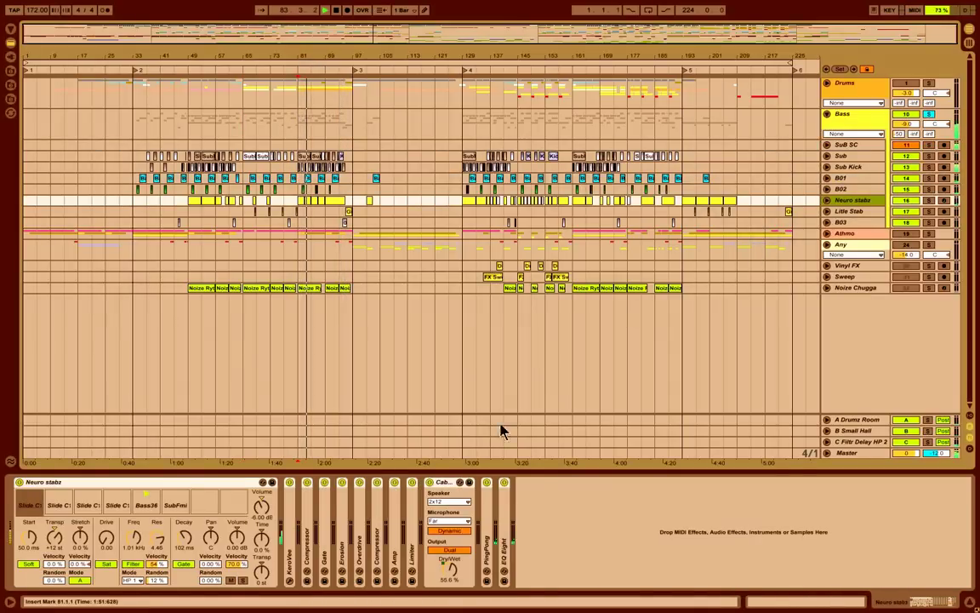
{"action": "double_click", "coordinate": [448, 484]}
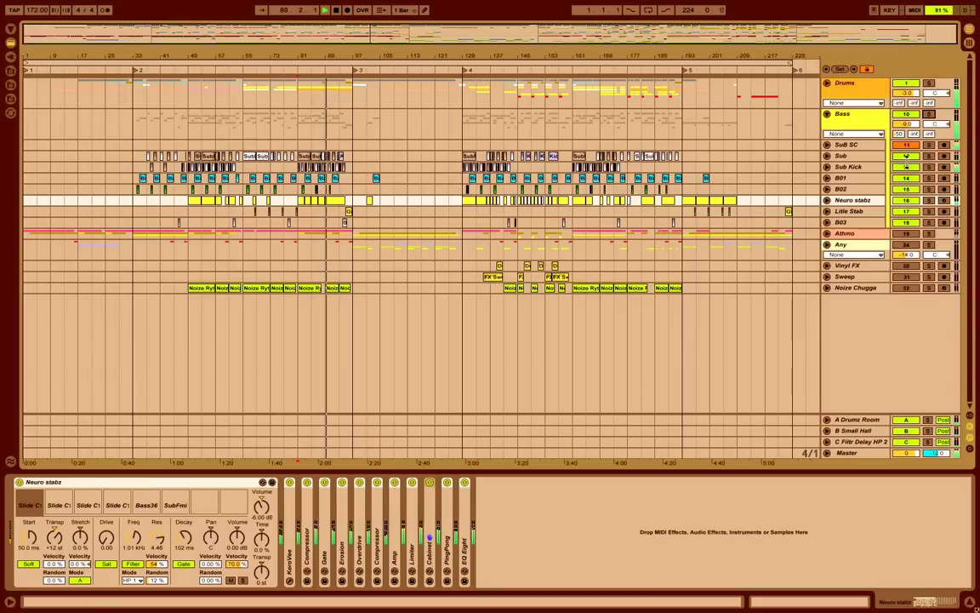
- Collapse the Bass group and expand the Any group to show its tracks
{"action": "left_click", "coordinate": [826, 116]}
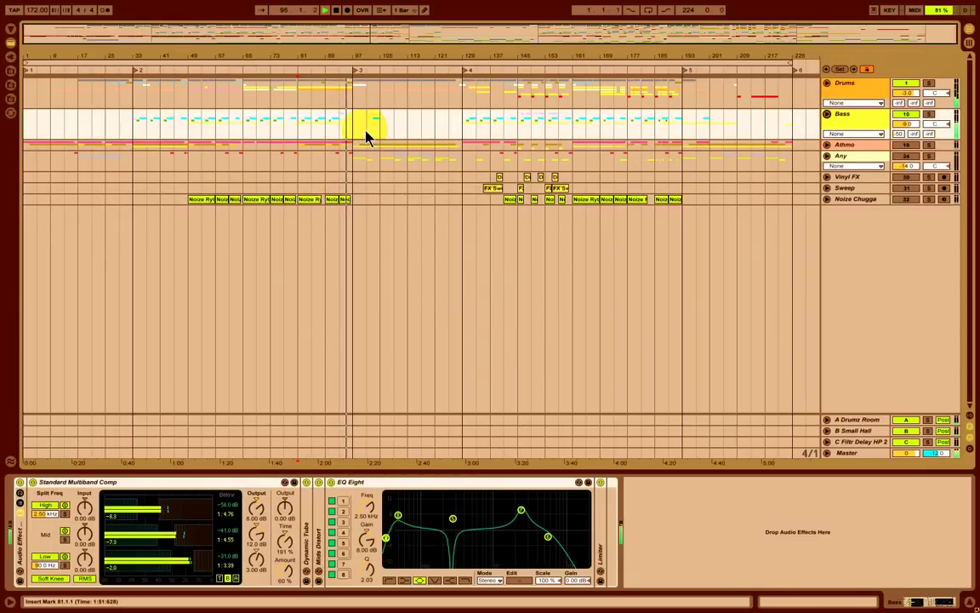
{"action": "scroll", "coordinate": [341, 53], "scroll_direction": "up", "scroll_amount": 3}
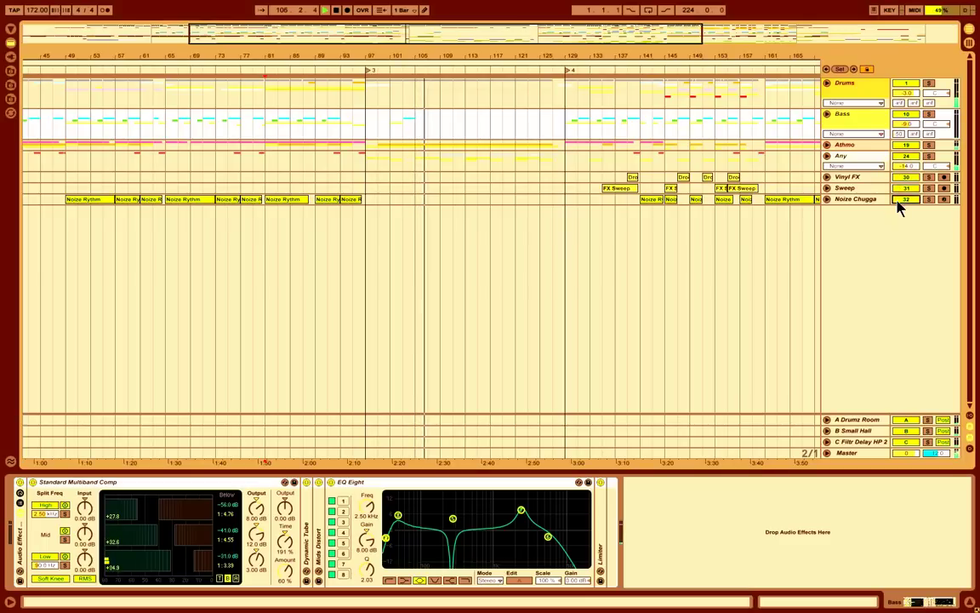
{"action": "left_click_drag", "start_coordinate": [400, 56], "coordinate": [385, 41]}
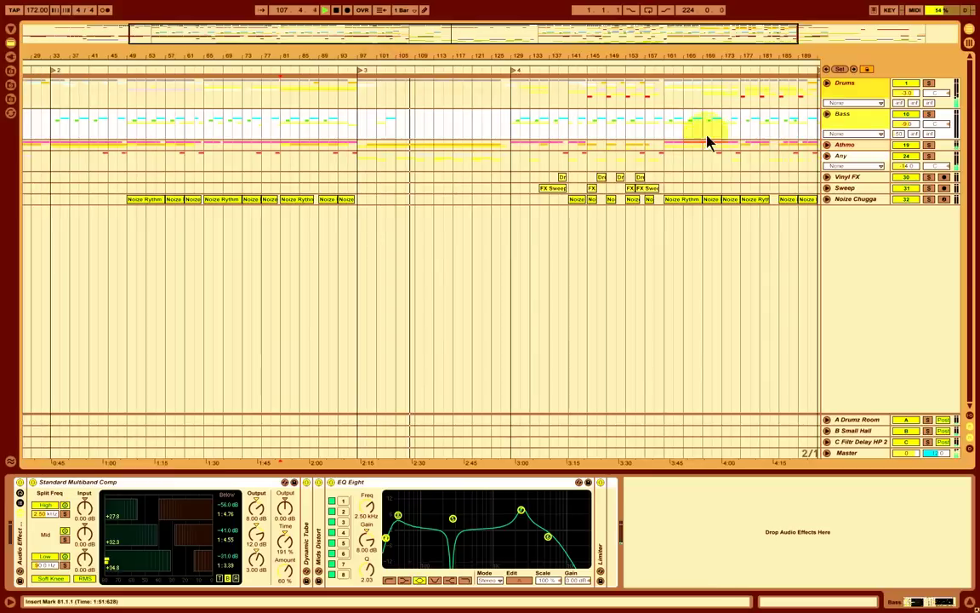
{"action": "left_click", "coordinate": [828, 157]}
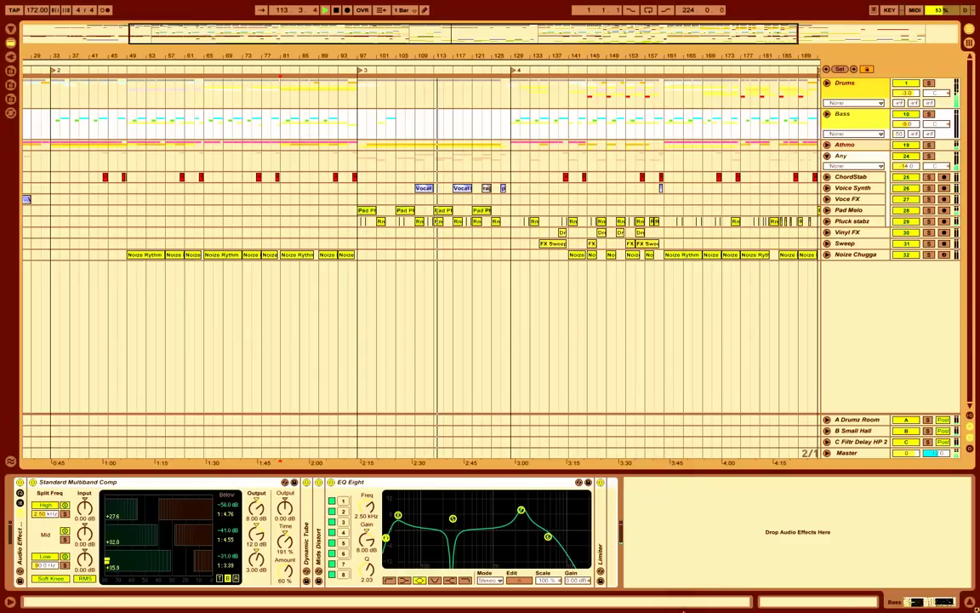
- Hide the detail view and expand the Drums, Bass and Athmo groups, with the Beat track folded
{"action": "key", "text": "shift+Tab"}
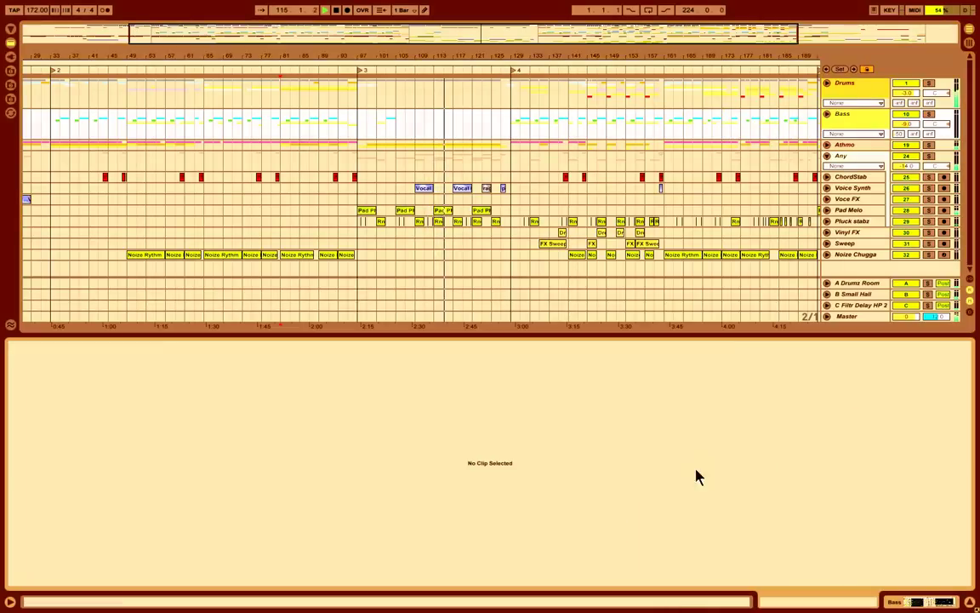
{"action": "left_click_drag", "start_coordinate": [571, 336], "coordinate": [572, 595]}
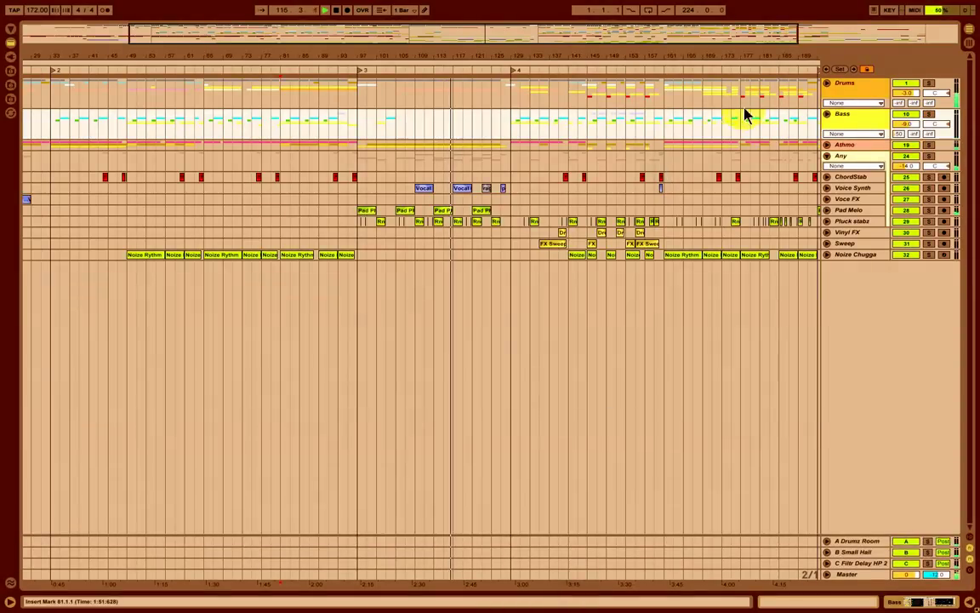
{"action": "left_click", "coordinate": [827, 82]}
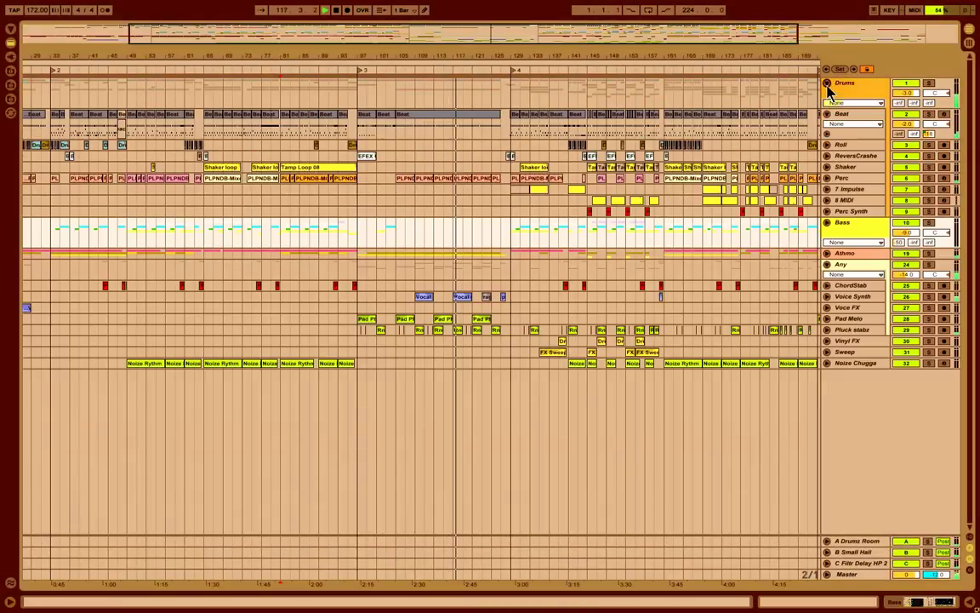
{"action": "left_click", "coordinate": [826, 223]}
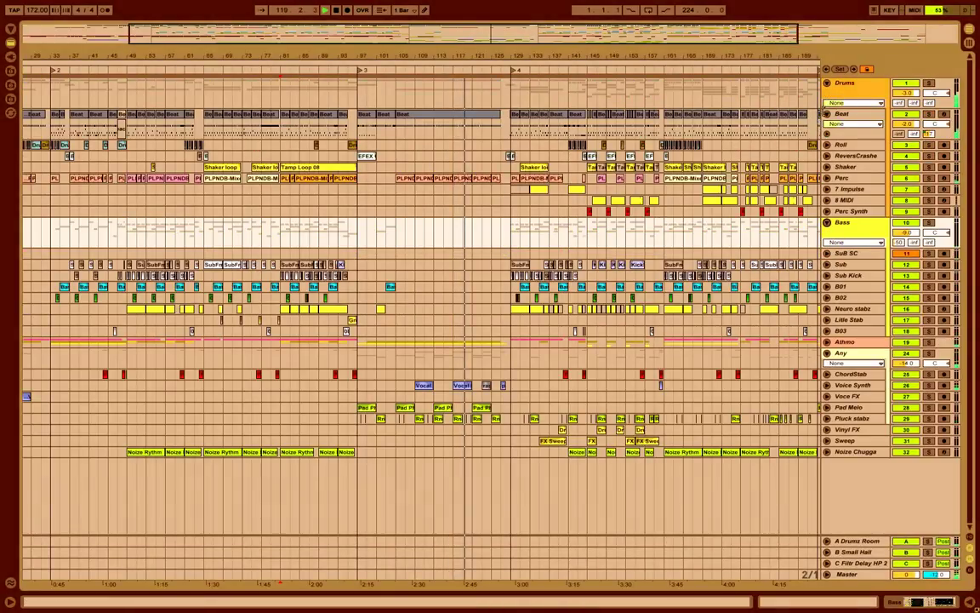
{"action": "left_click", "coordinate": [826, 113]}
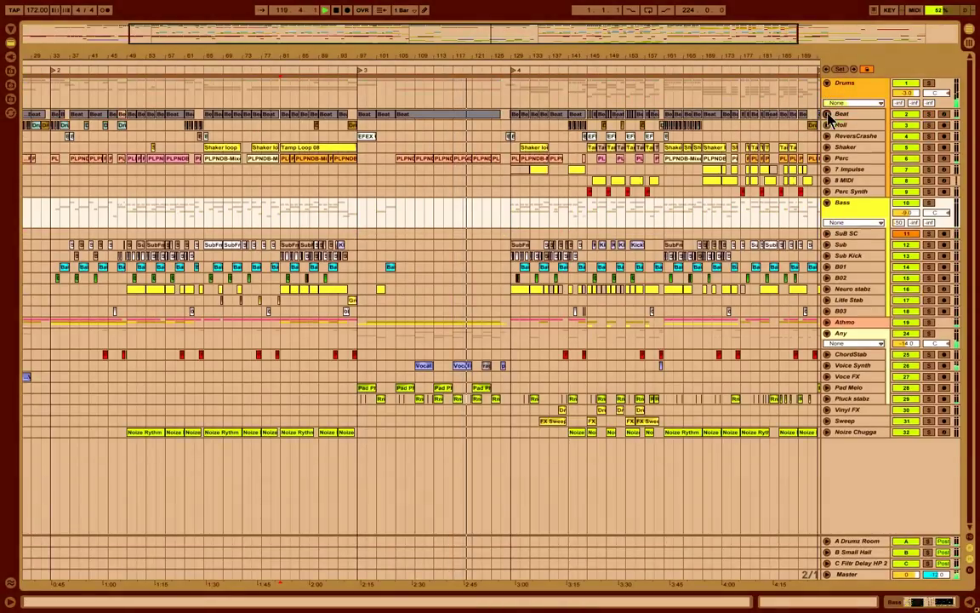
{"action": "left_click", "coordinate": [826, 323]}
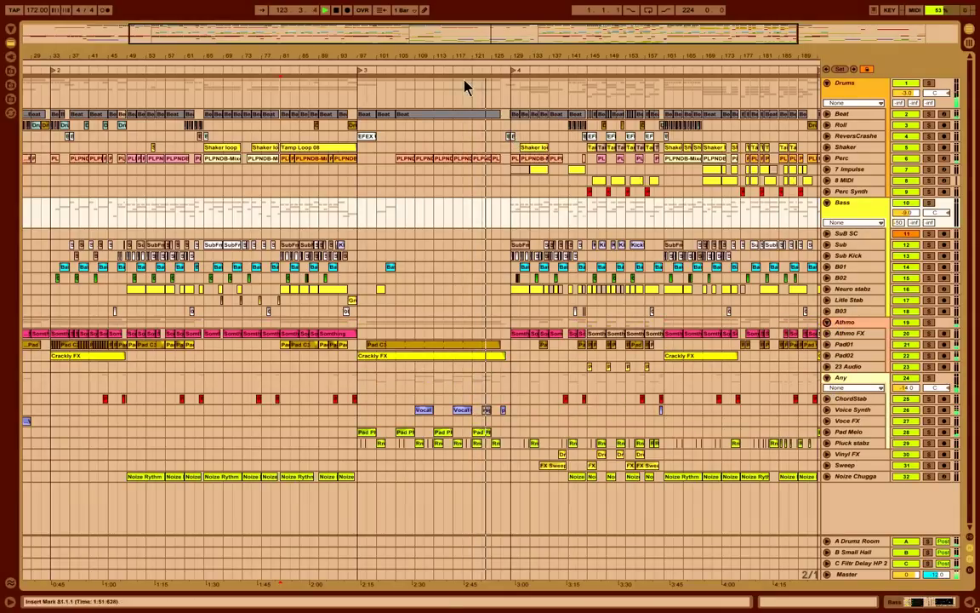
- Play the full arrangement from bar 129 with bars 127 to 160 in view
{"action": "mouse_move", "coordinate": [460, 55]}
{"action": "left_mouse_down"}
{"action": "mouse_move", "coordinate": [419, 64]}
{"action": "mouse_move", "coordinate": [465, 58]}
{"action": "left_mouse_up"}
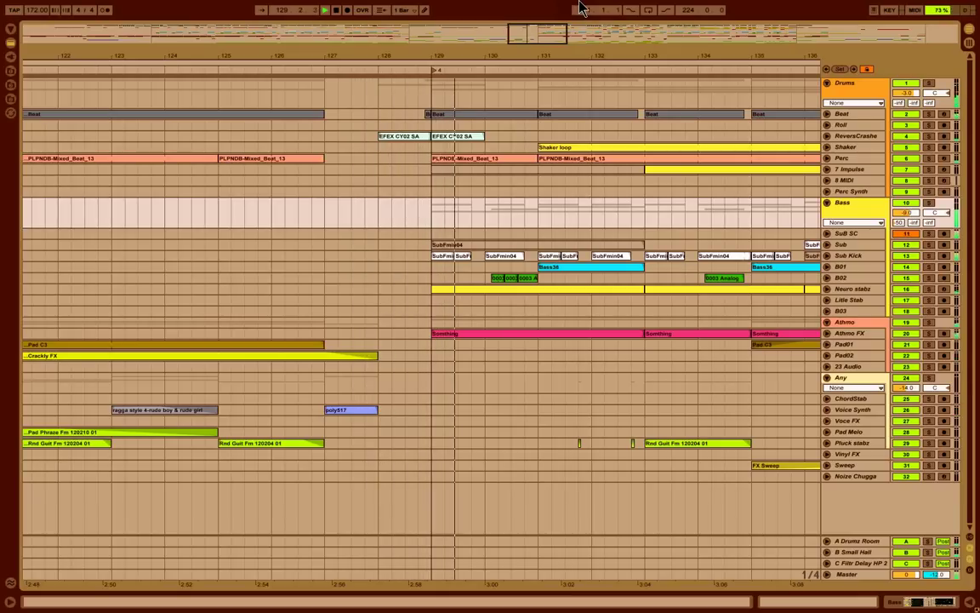
{"action": "left_click_drag", "start_coordinate": [548, 56], "coordinate": [544, 52]}
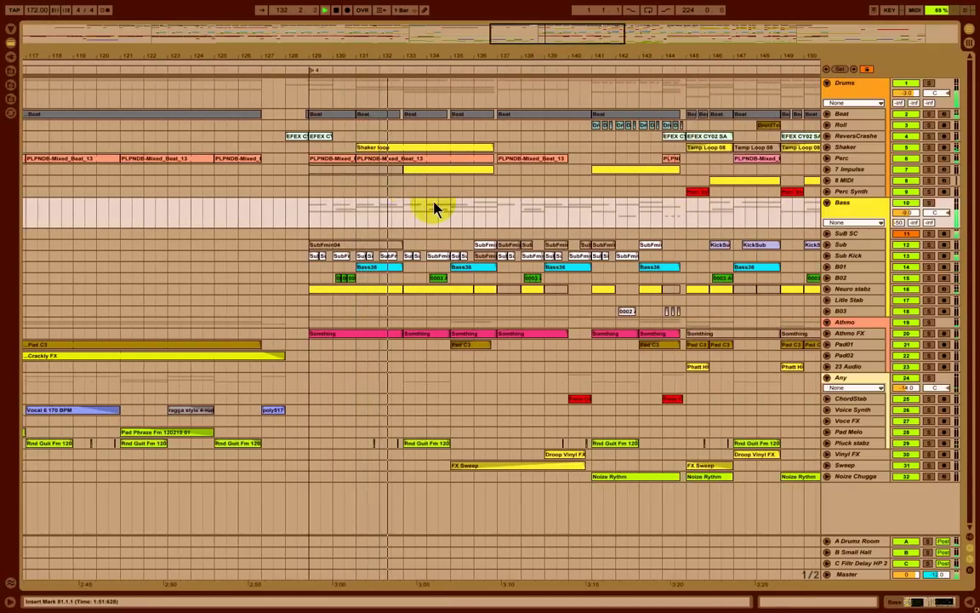
{"action": "left_click_drag", "start_coordinate": [485, 214], "coordinate": [350, 212]}
{"action": "left_click_drag", "start_coordinate": [516, 212], "coordinate": [415, 212]}
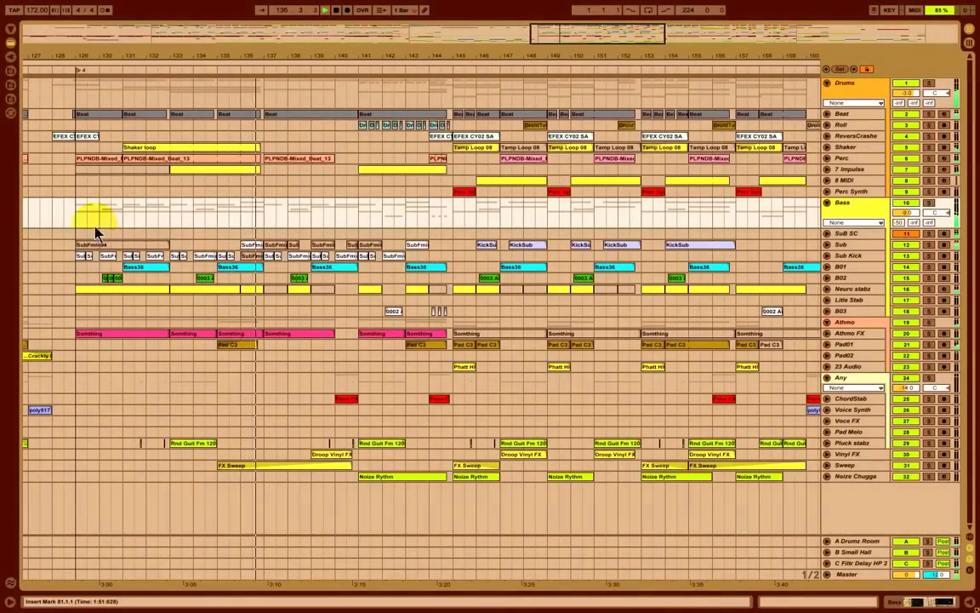
{"action": "key", "text": "space"}
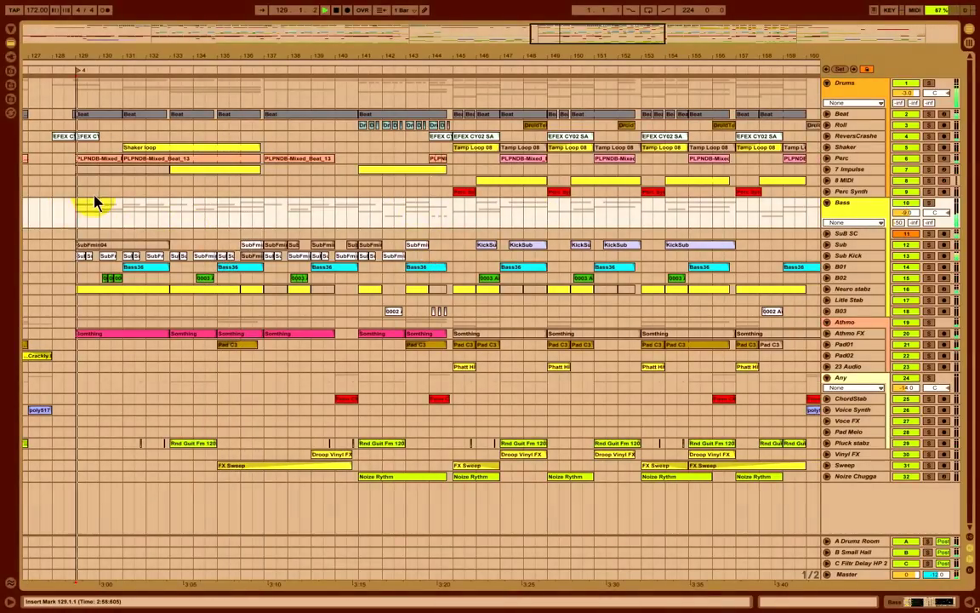
- Unfold the Shaker track, open its Shaker loop clip at bar 131 and play it soloed
{"action": "left_click", "coordinate": [827, 148]}
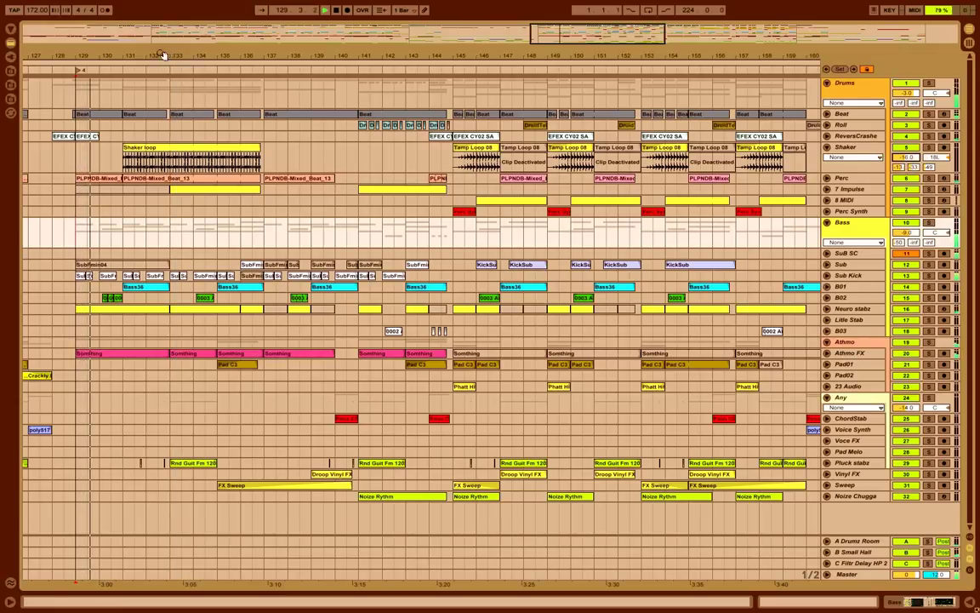
{"action": "double_click", "coordinate": [154, 149]}
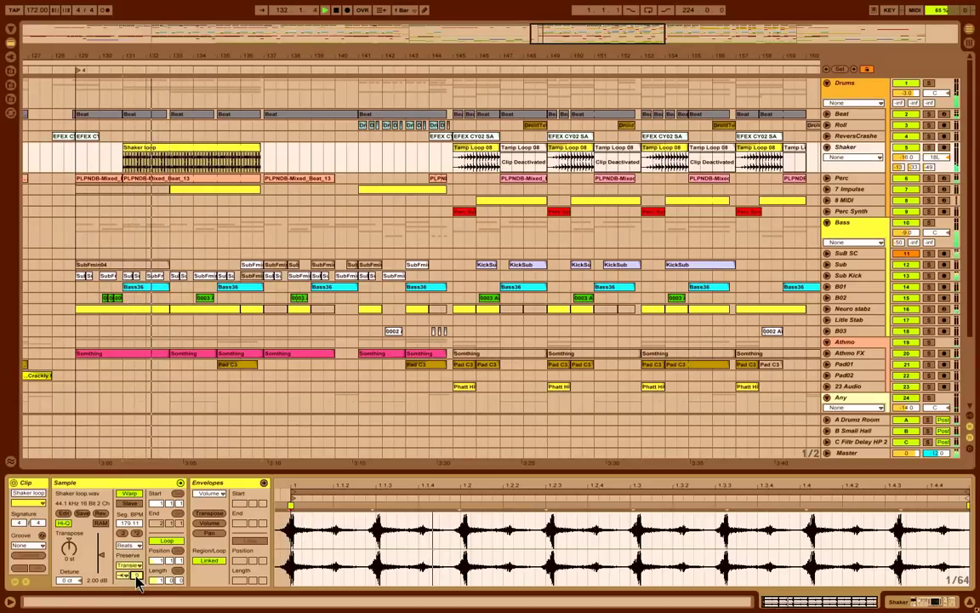
{"action": "left_click", "coordinate": [929, 148]}
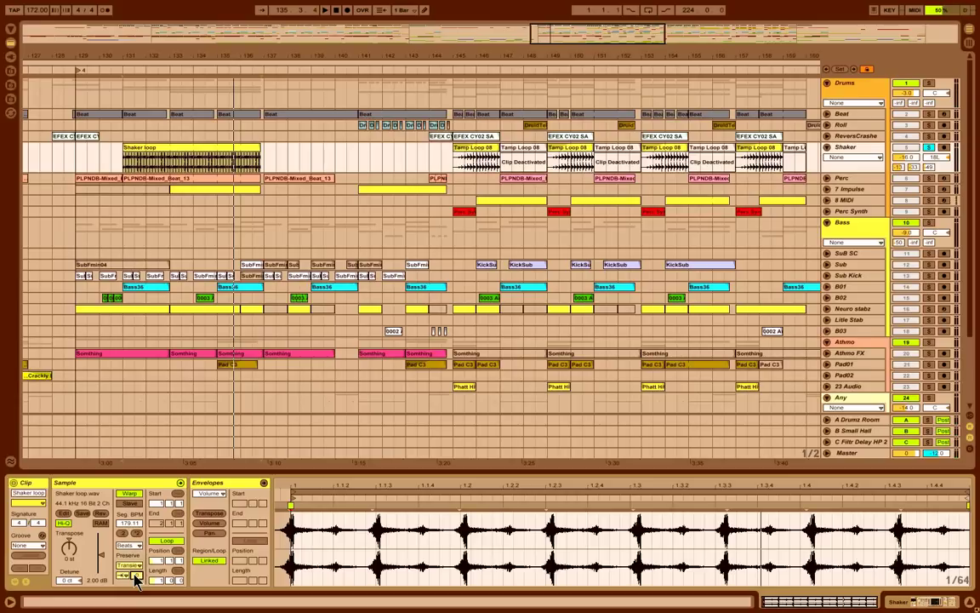
{"action": "key", "text": "space"}
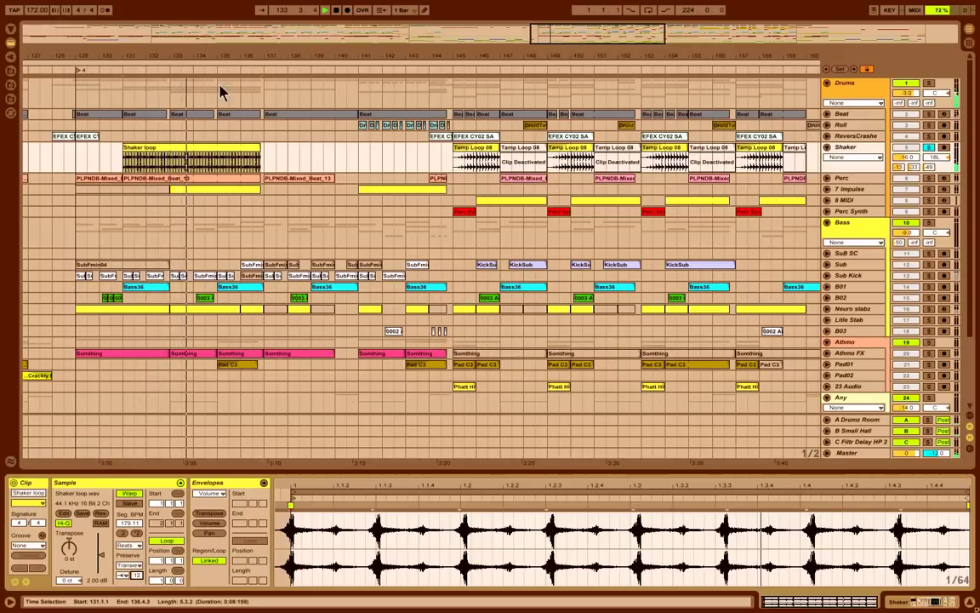
- Unsolo the Shaker track and fold it, showing the arrangement from bar 97 onward
{"action": "left_click", "coordinate": [929, 83]}
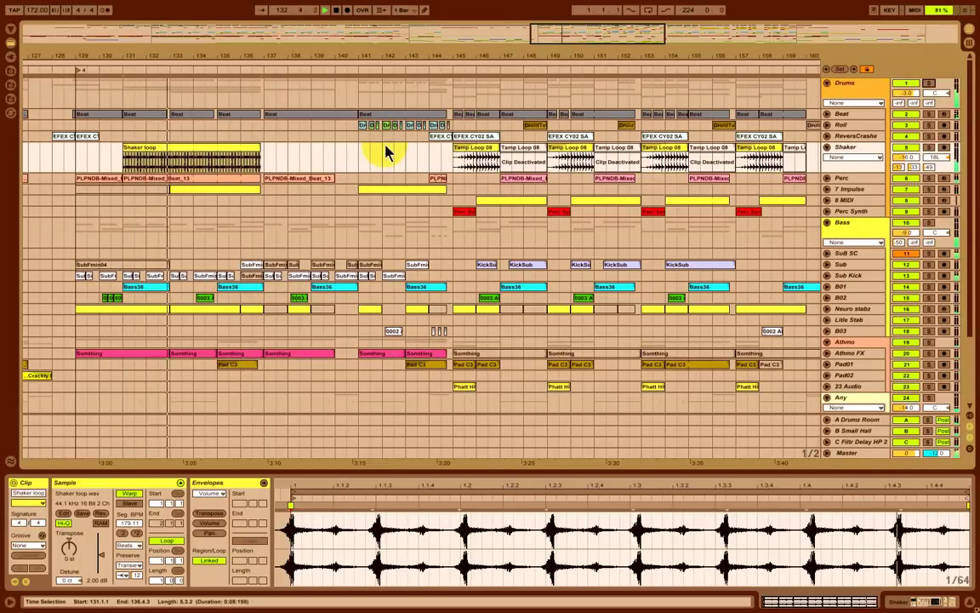
{"action": "left_click", "coordinate": [309, 54]}
{"action": "left_click_drag", "start_coordinate": [313, 53], "coordinate": [307, 54]}
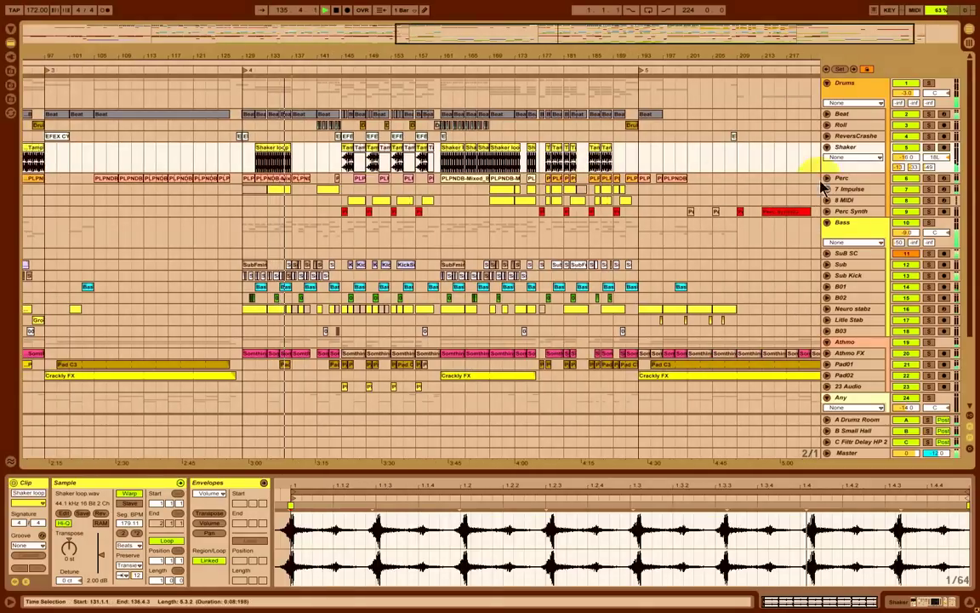
{"action": "left_click", "coordinate": [829, 152]}
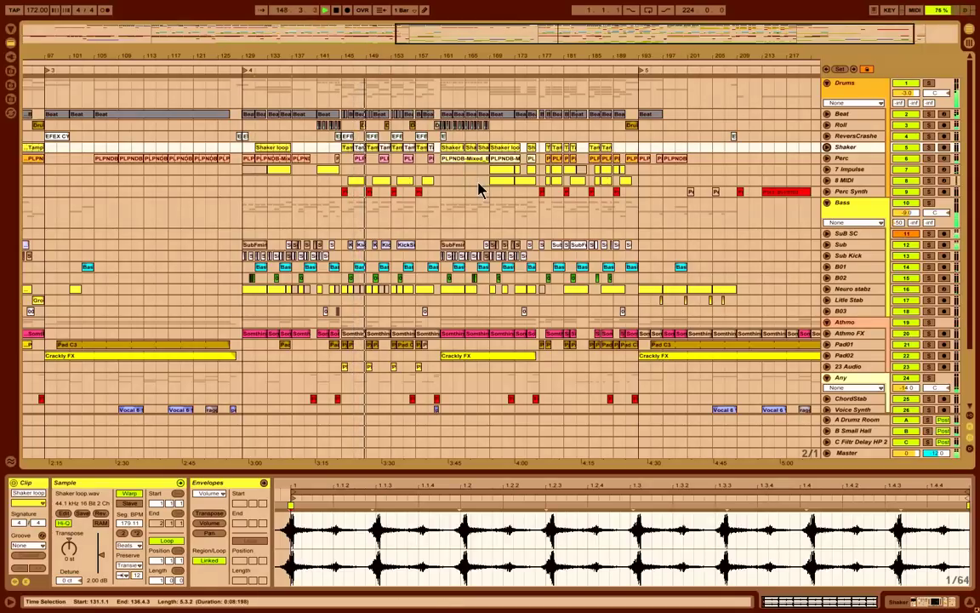
{"action": "scroll", "coordinate": [409, 364], "scroll_direction": "down", "scroll_amount": 4}
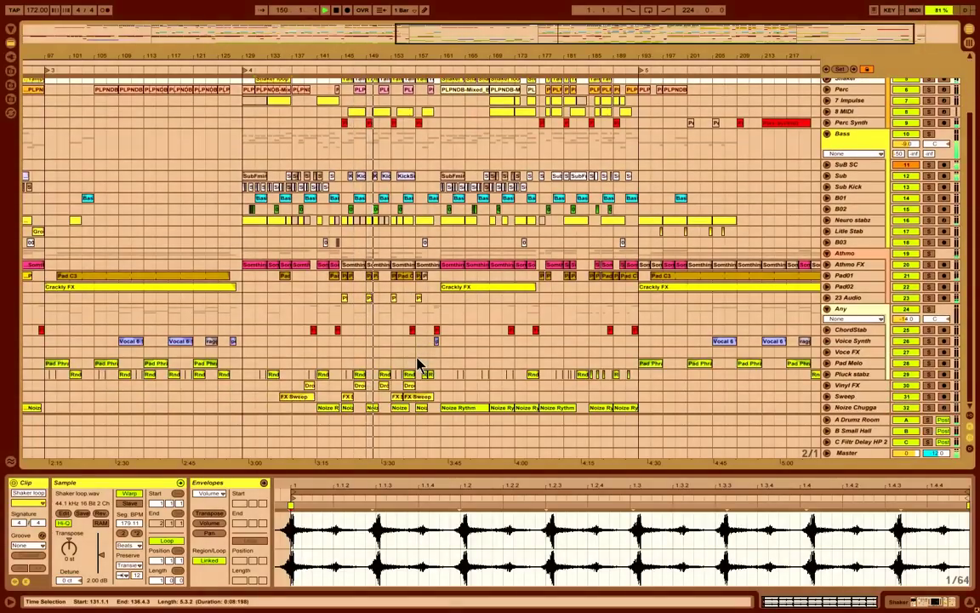
{"action": "scroll", "coordinate": [417, 363], "scroll_direction": "up", "scroll_amount": 4}
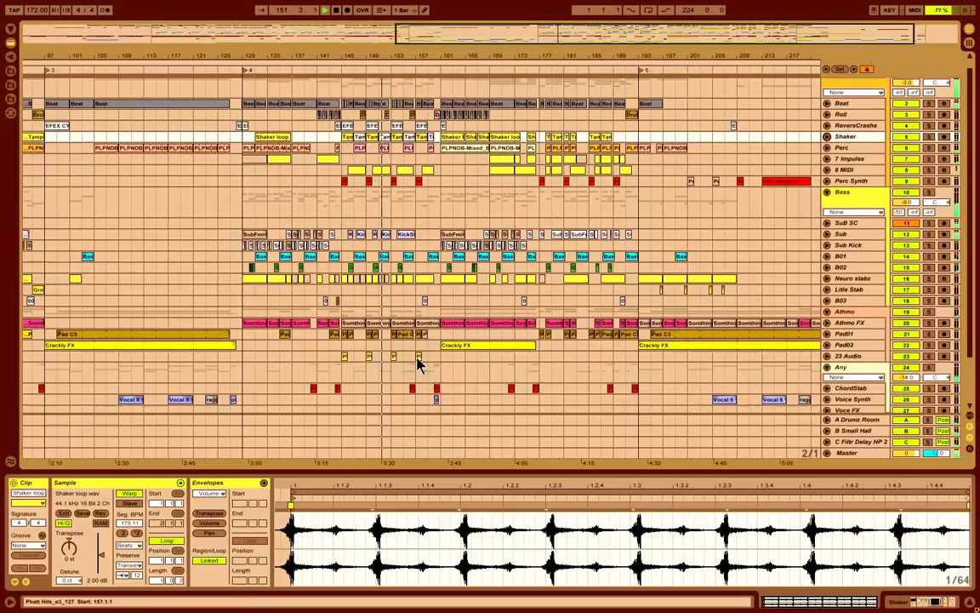
{"action": "scroll", "coordinate": [527, 258], "scroll_direction": "down", "scroll_amount": 4}
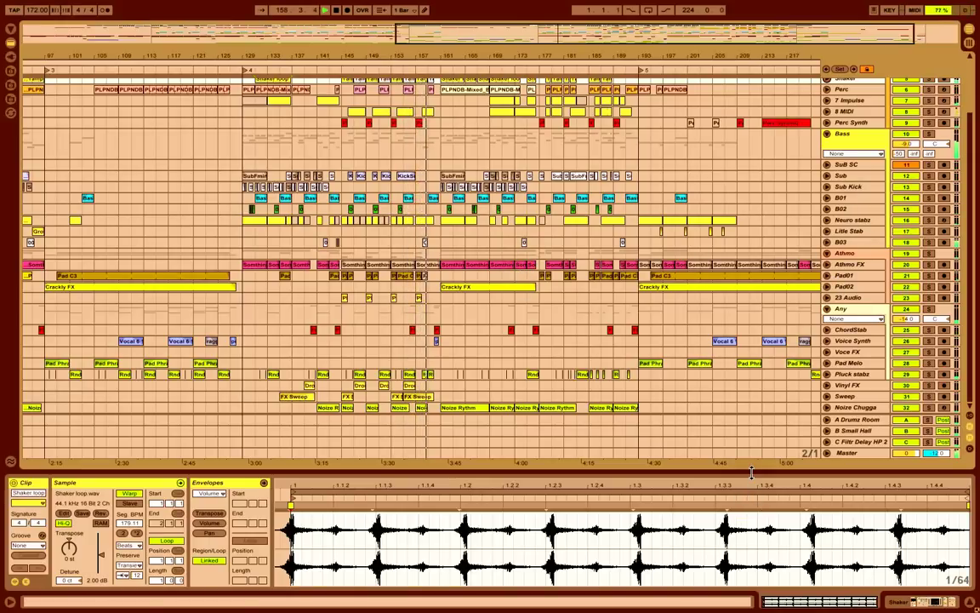
- Show the Shaker track's effect chain and hide the detail view to reveal the whole track list
{"action": "key", "text": "shift+Tab"}
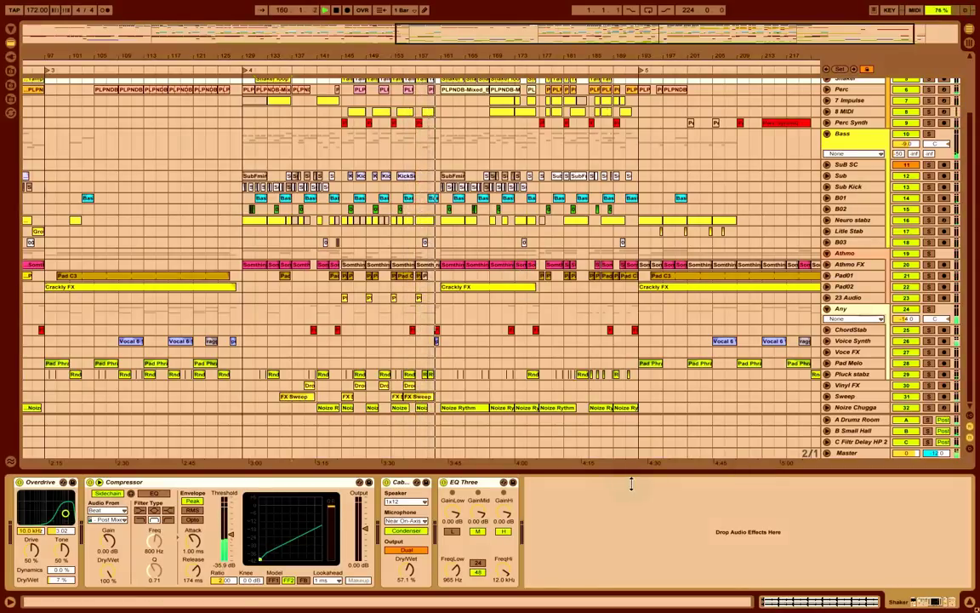
{"action": "left_click_drag", "start_coordinate": [631, 484], "coordinate": [621, 568]}
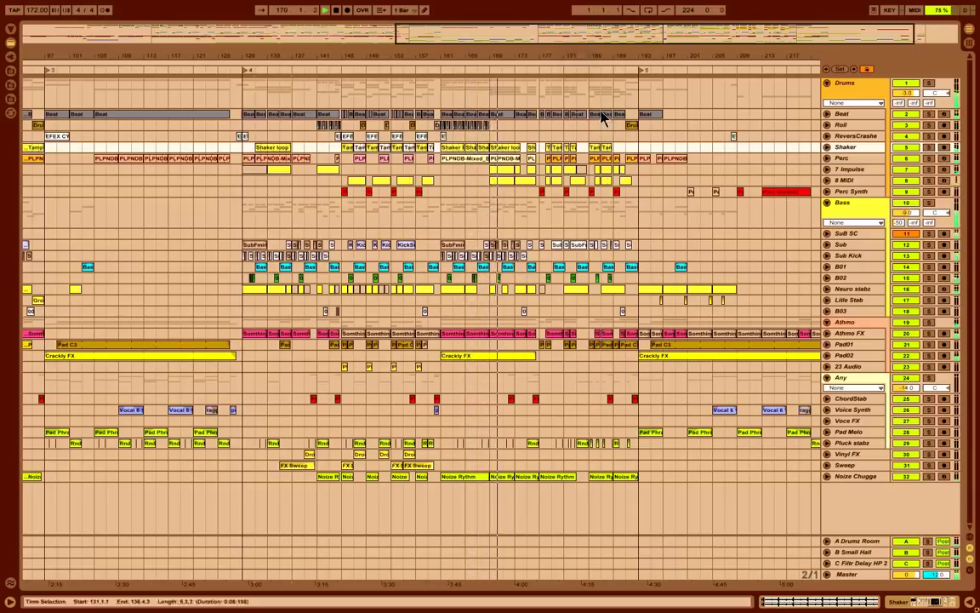
- Solo the Any group and play it from bar 131 and from bar 145
{"action": "left_click", "coordinate": [932, 324]}
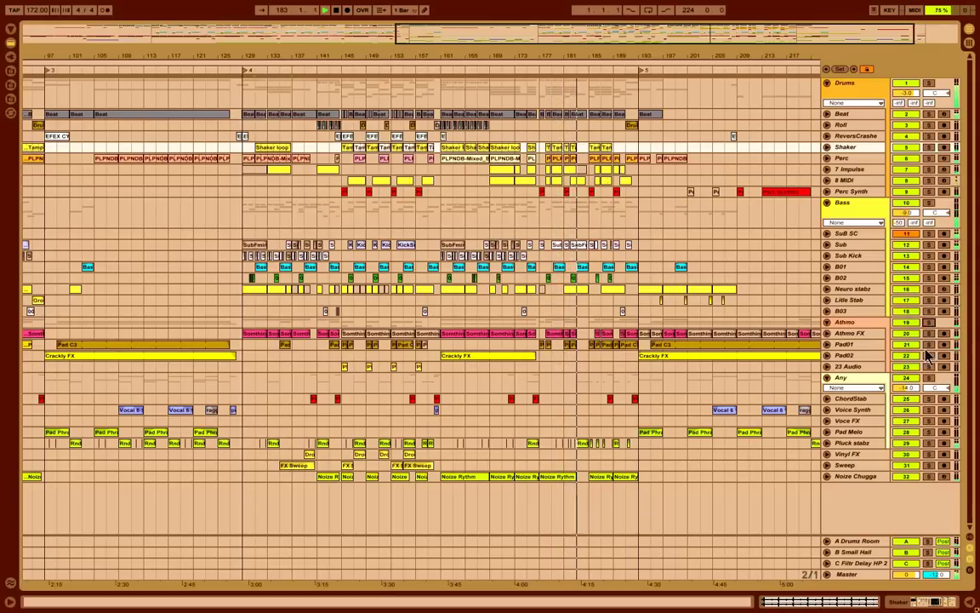
{"action": "left_click", "coordinate": [928, 377]}
{"action": "key", "text": "space"}
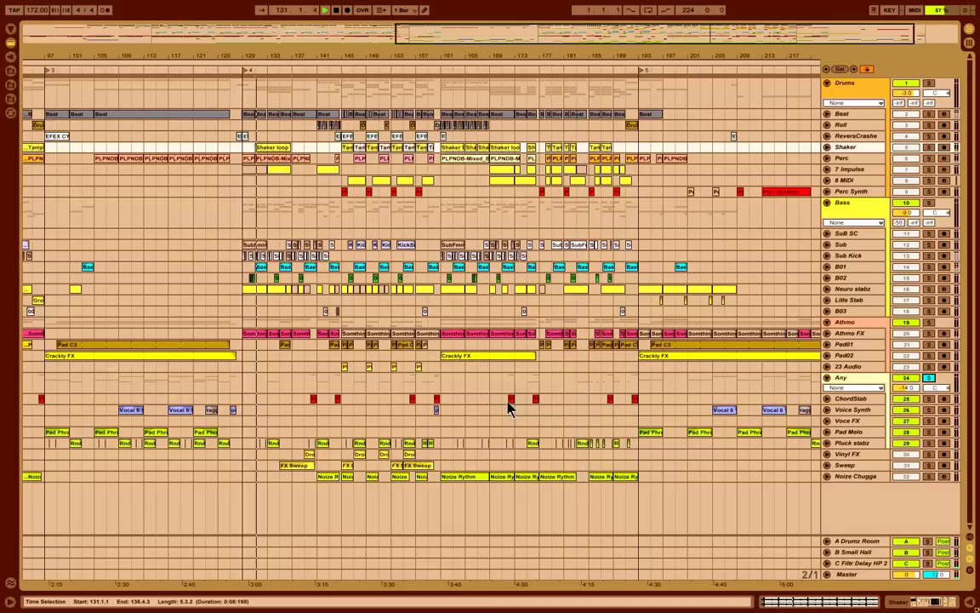
{"action": "left_click", "coordinate": [344, 369]}
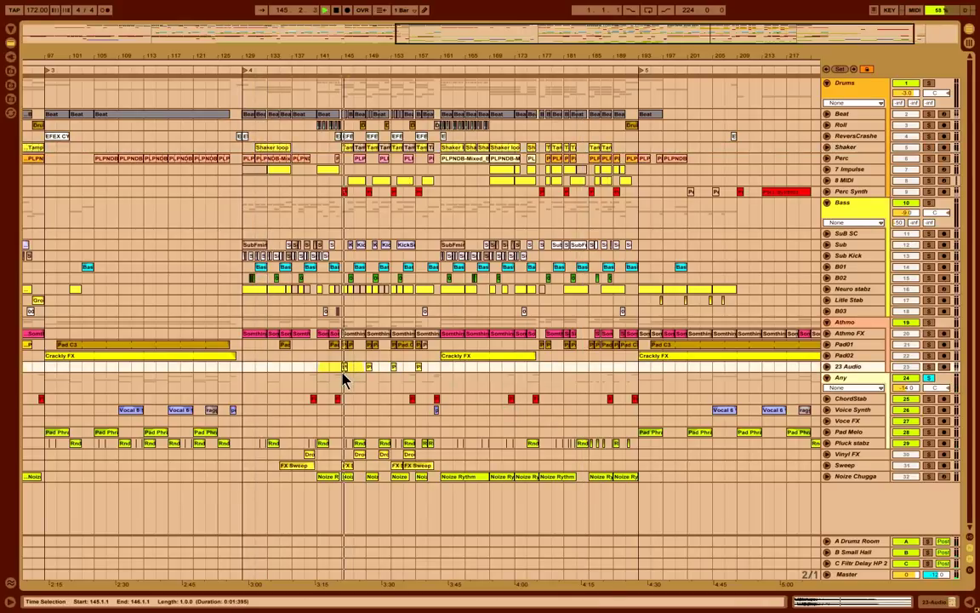
- Open the Rnd Guit clip at bar 147 on the Pluck stabz track while the Any group plays soloed
{"action": "left_click", "coordinate": [617, 444]}
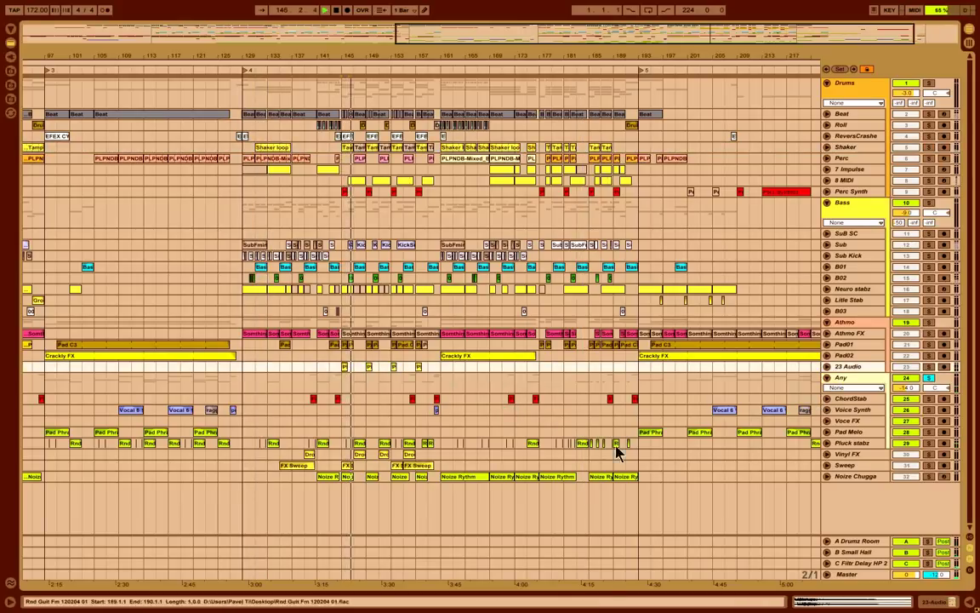
{"action": "double_click", "coordinate": [360, 443]}
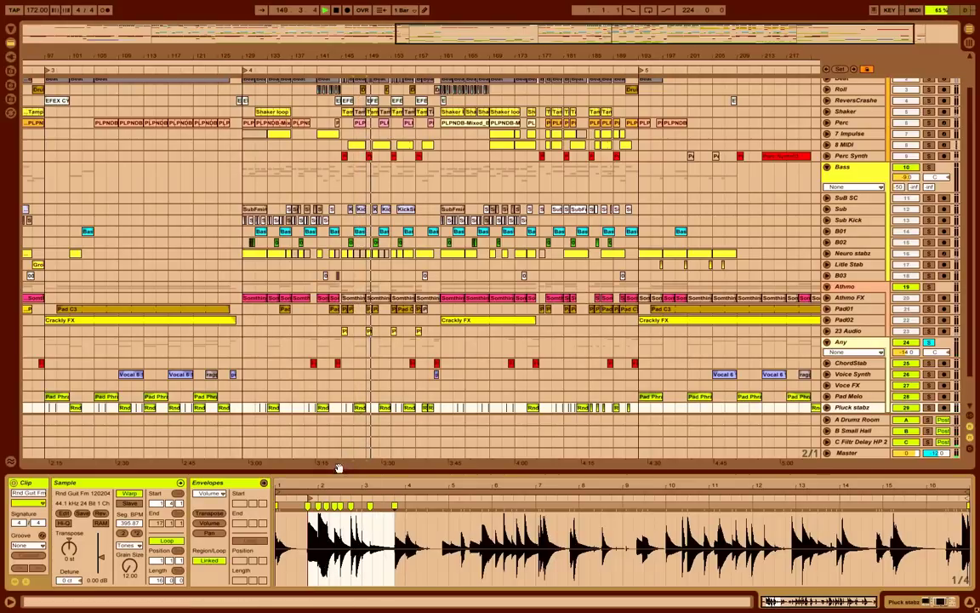
{"action": "left_click_drag", "start_coordinate": [340, 483], "coordinate": [361, 444]}
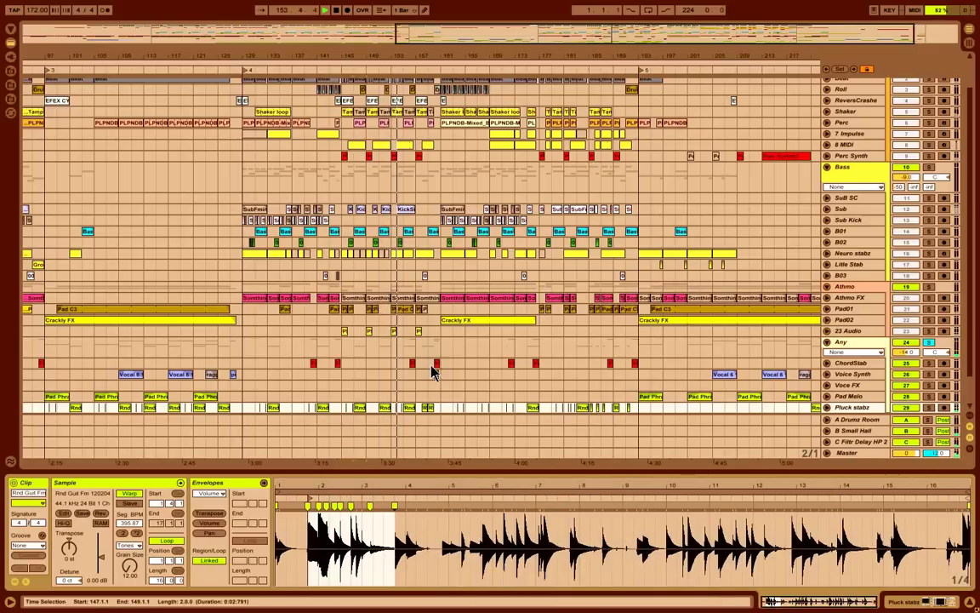
{"action": "scroll", "coordinate": [867, 371], "scroll_direction": "down", "scroll_amount": 3}
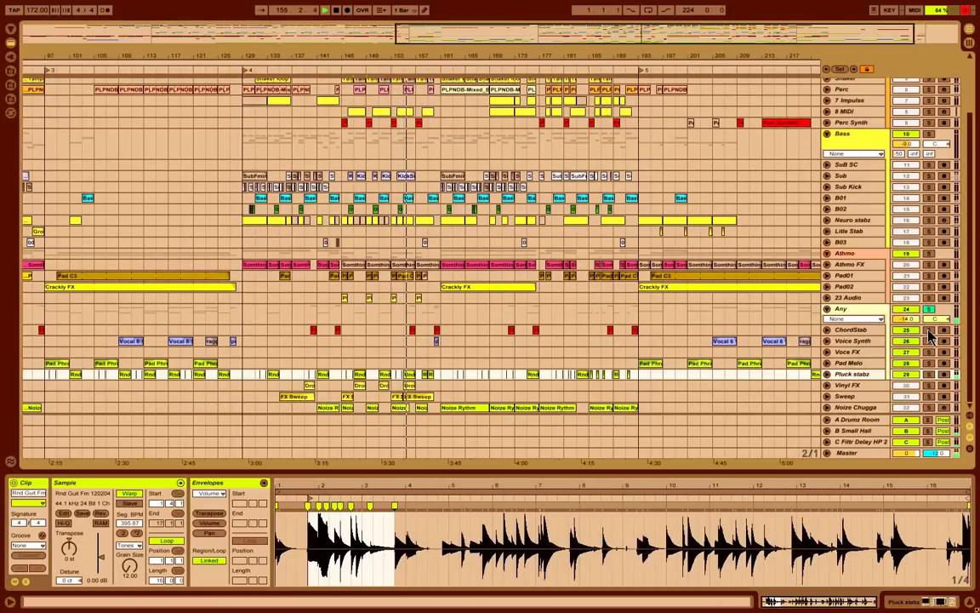
- Fold the Any group, solo Noize Chugga and play its clip from bar 161 with the device chain shown
{"action": "left_click", "coordinate": [827, 308]}
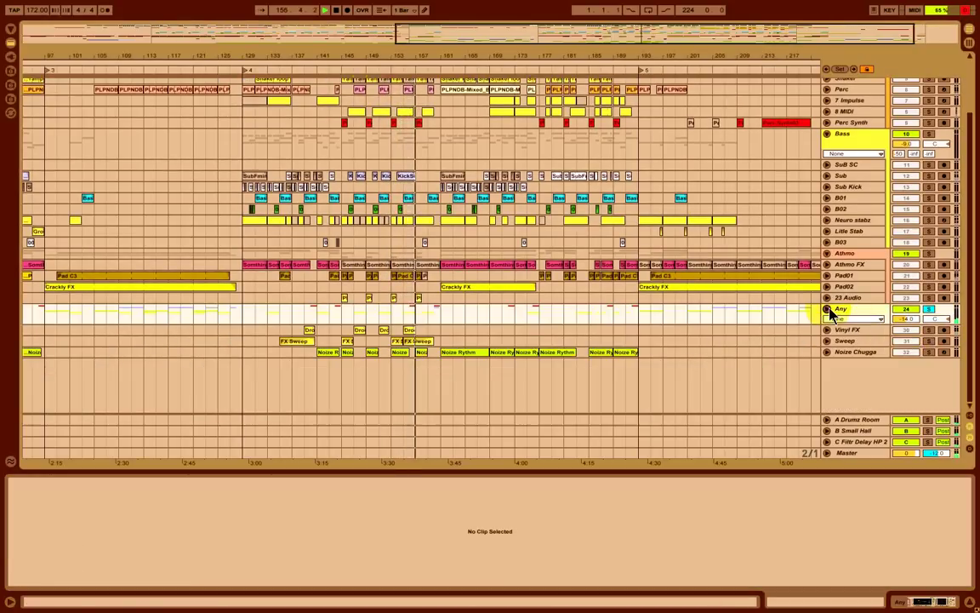
{"action": "left_click", "coordinate": [928, 352]}
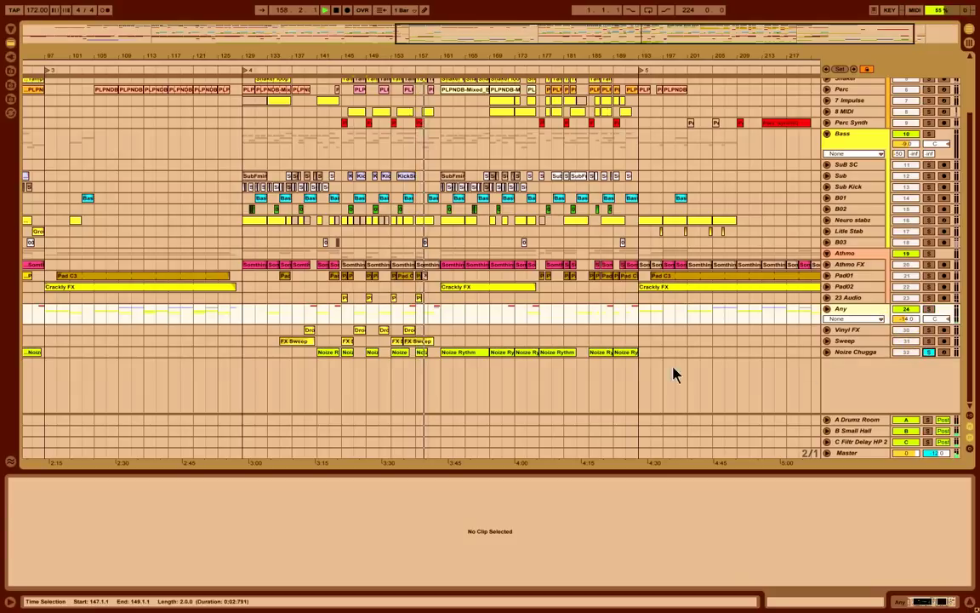
{"action": "left_click", "coordinate": [454, 356]}
{"action": "key", "text": "space"}
{"action": "left_click", "coordinate": [894, 599]}
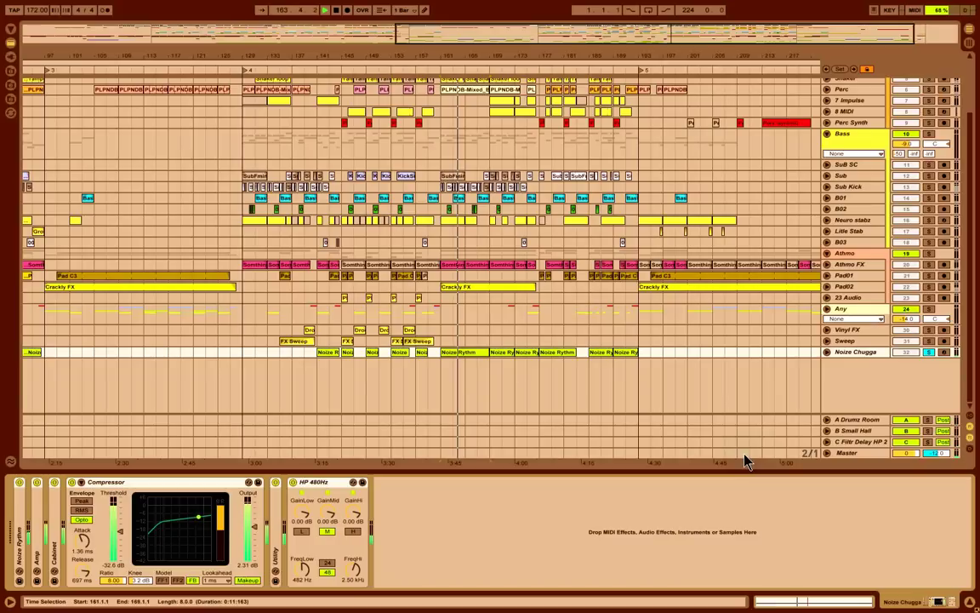
- Inspect the Noize Rythm and Cabinet devices on Noize Chugga, and collapse the HP 480Hz equalizer
{"action": "double_click", "coordinate": [19, 502]}
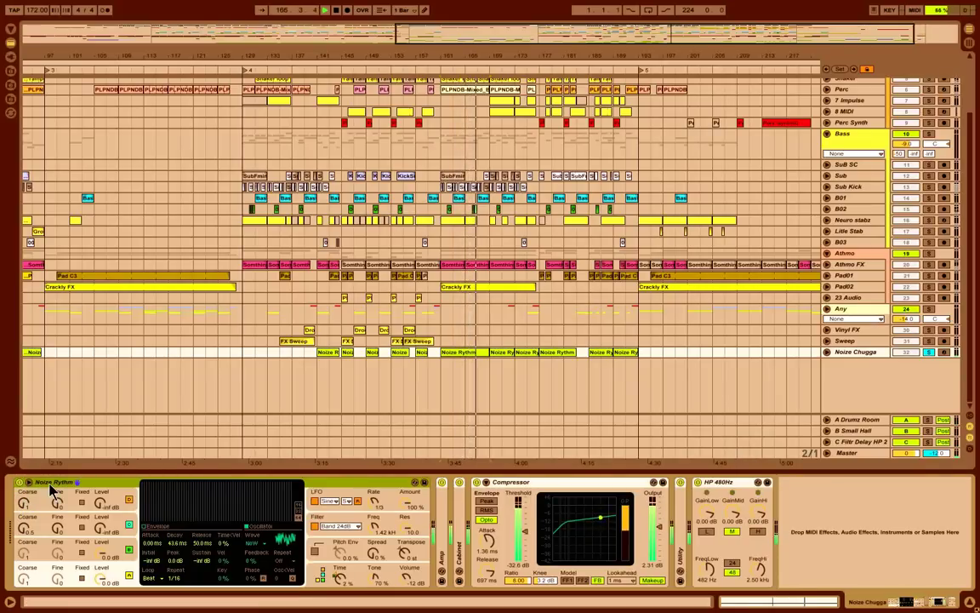
{"action": "double_click", "coordinate": [51, 483]}
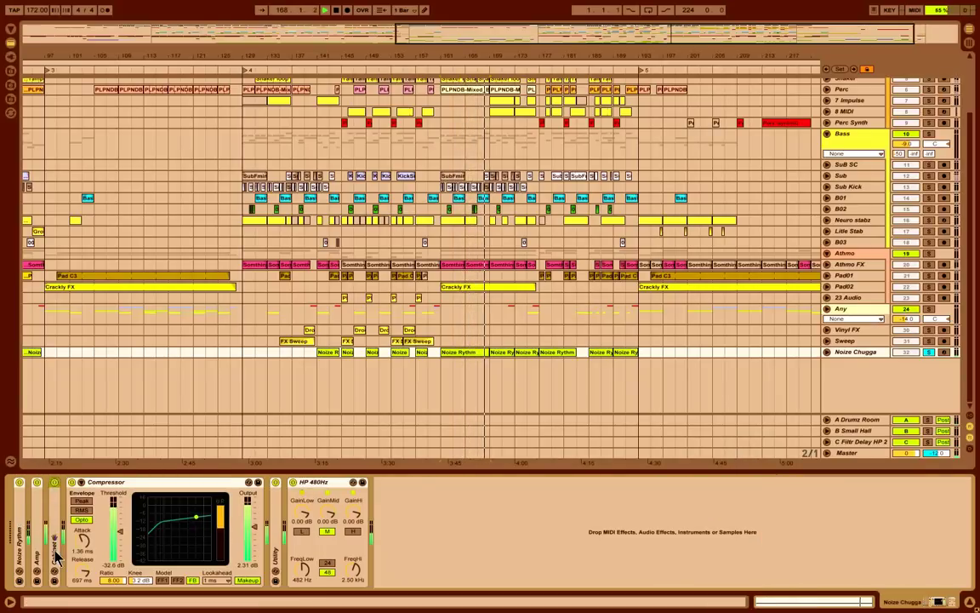
{"action": "double_click", "coordinate": [56, 555]}
{"action": "double_click", "coordinate": [67, 483]}
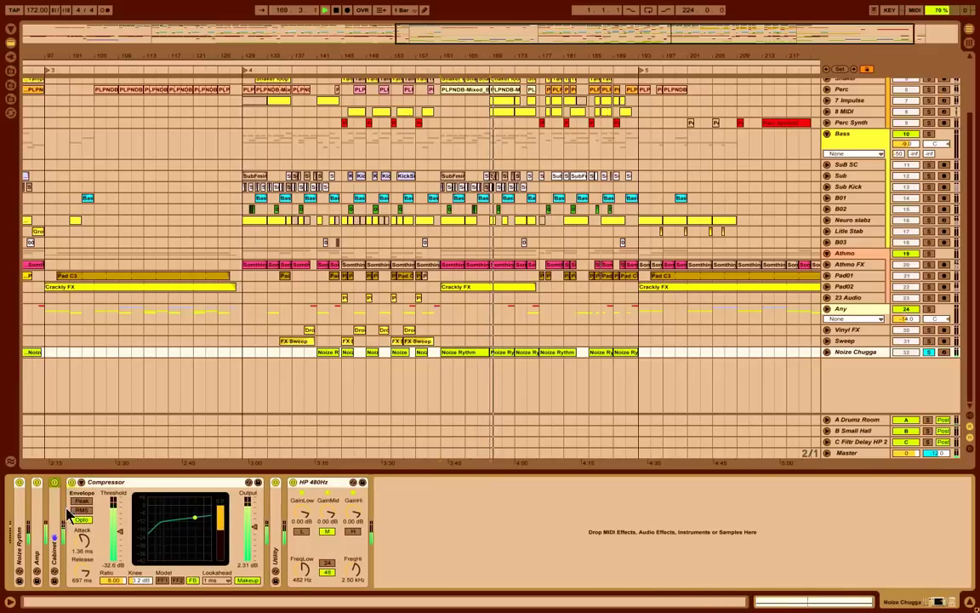
{"action": "double_click", "coordinate": [326, 484]}
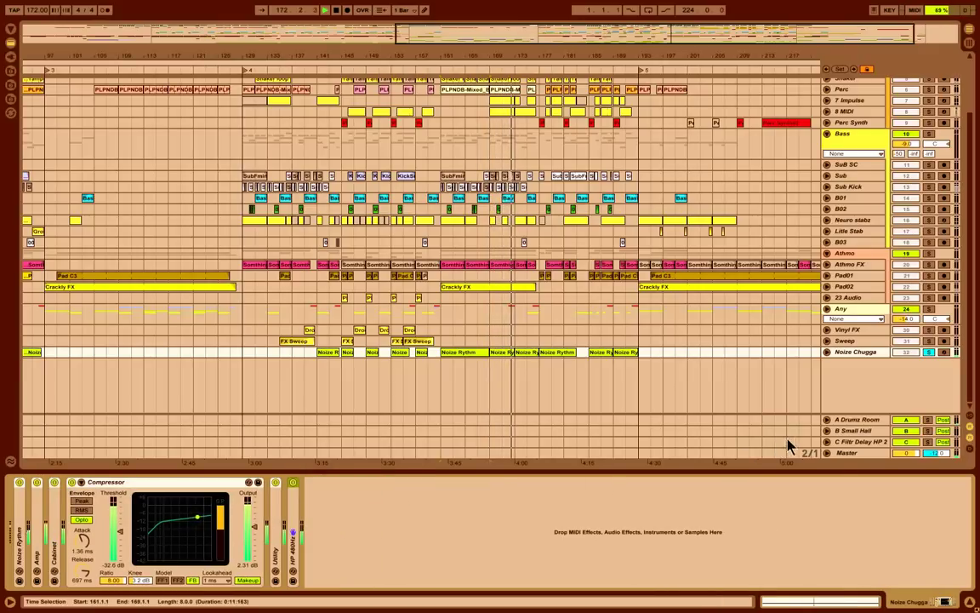
- Check the soloed Noize Chugga in the Master's Spectrum and unsolo the track to hear the full mix
{"action": "left_click", "coordinate": [845, 452]}
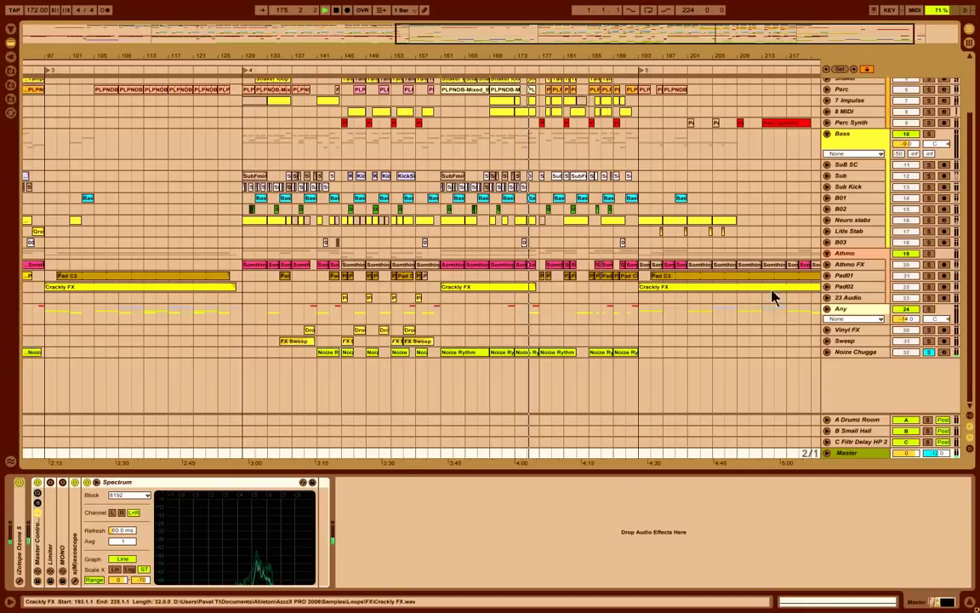
{"action": "left_click", "coordinate": [929, 355]}
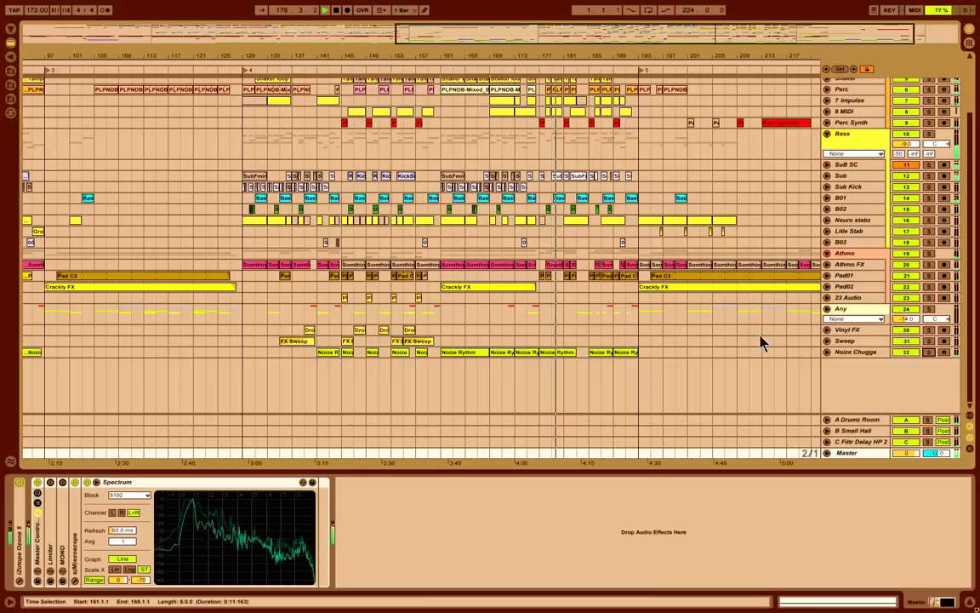
- Solo and unfold the Sweep track, play it from bar 155 and select the FX Sweep clip there
{"action": "left_click", "coordinate": [399, 342]}
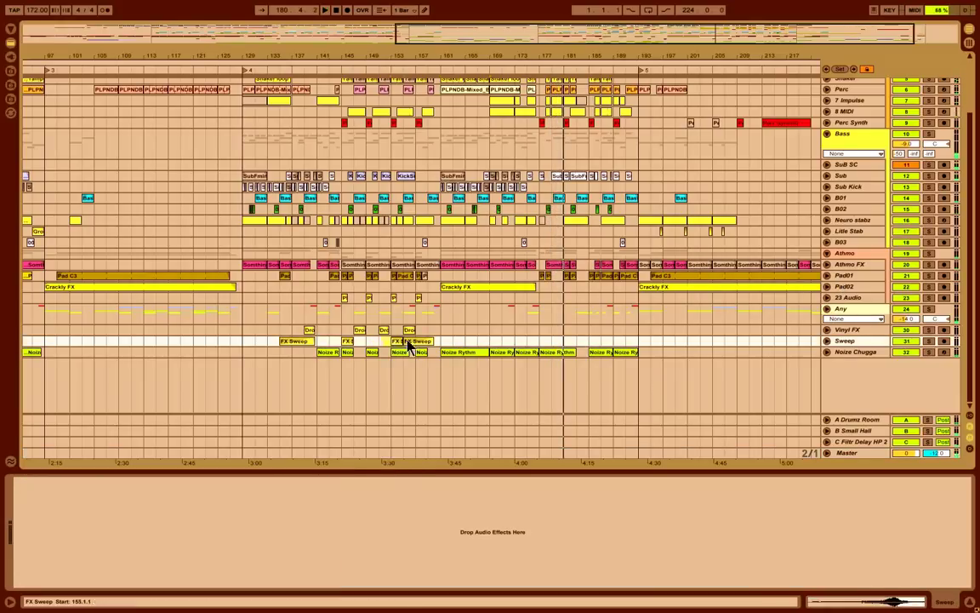
{"action": "left_click", "coordinate": [927, 340]}
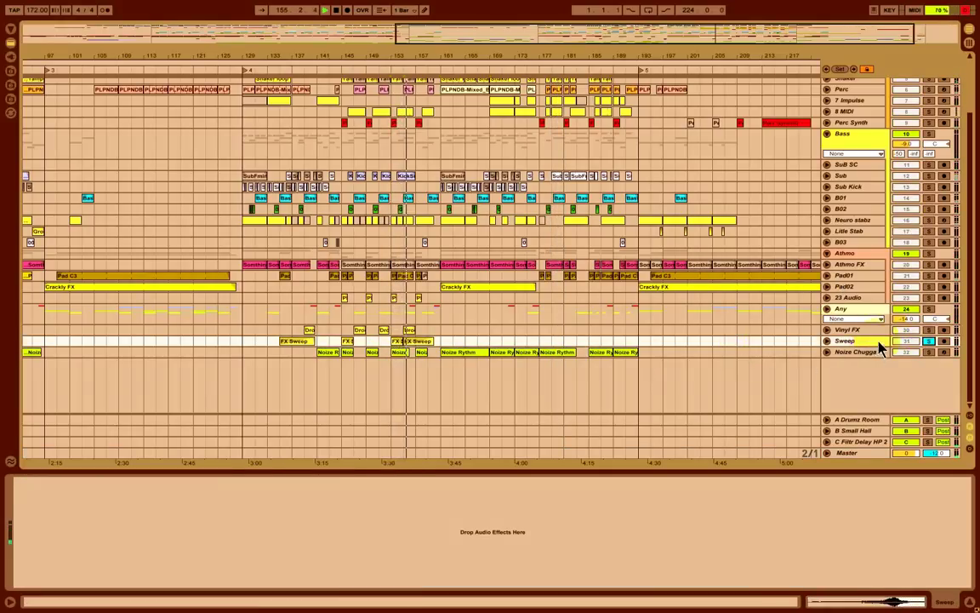
{"action": "left_click", "coordinate": [827, 341]}
{"action": "left_click", "coordinate": [428, 350]}
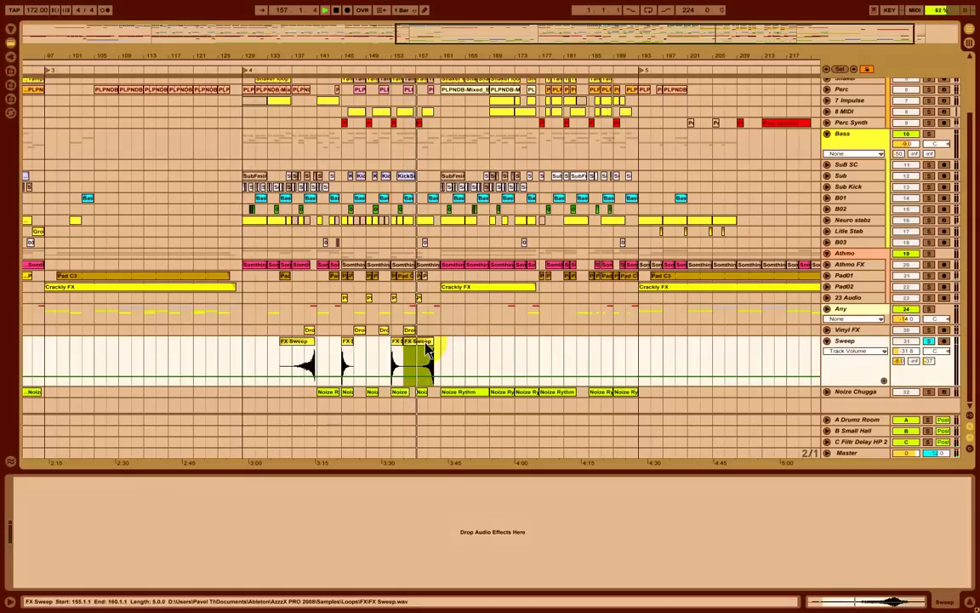
- Set the Sweep track's automation display to None and reduce the track's height
{"action": "left_click", "coordinate": [851, 350]}
{"action": "left_click", "coordinate": [847, 360]}
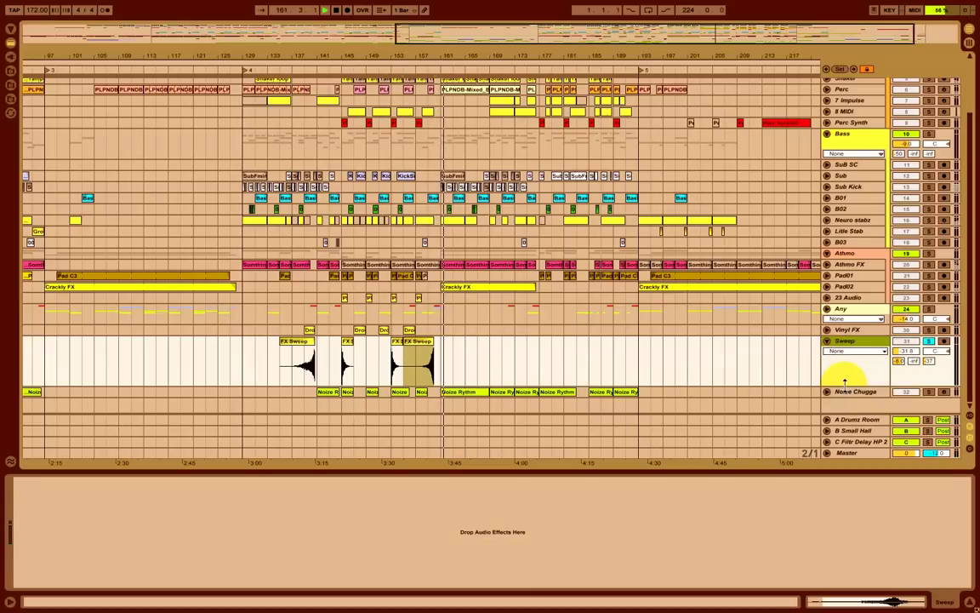
{"action": "left_click_drag", "start_coordinate": [845, 386], "coordinate": [848, 371]}
- Replay the soloed FX Sweep clip from bars 155 and 159 and examine it in the Master's Spectrum
{"action": "key", "text": "space"}
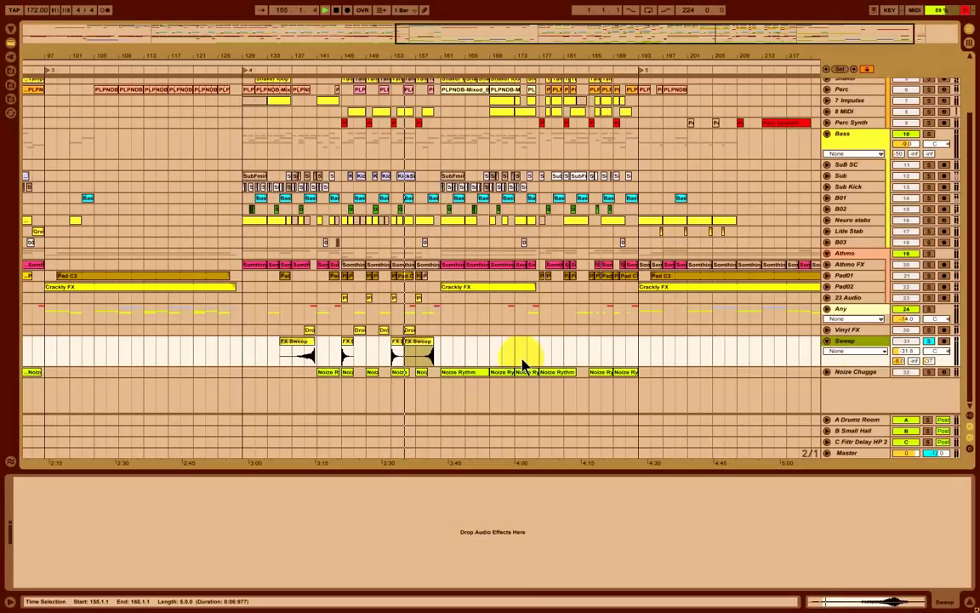
{"action": "left_click", "coordinate": [427, 353]}
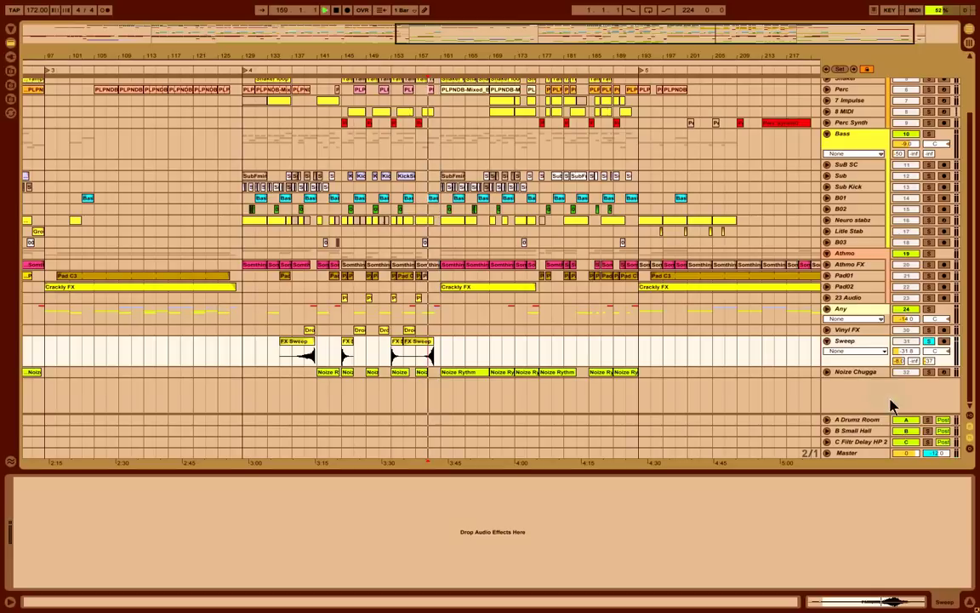
{"action": "left_click", "coordinate": [852, 453]}
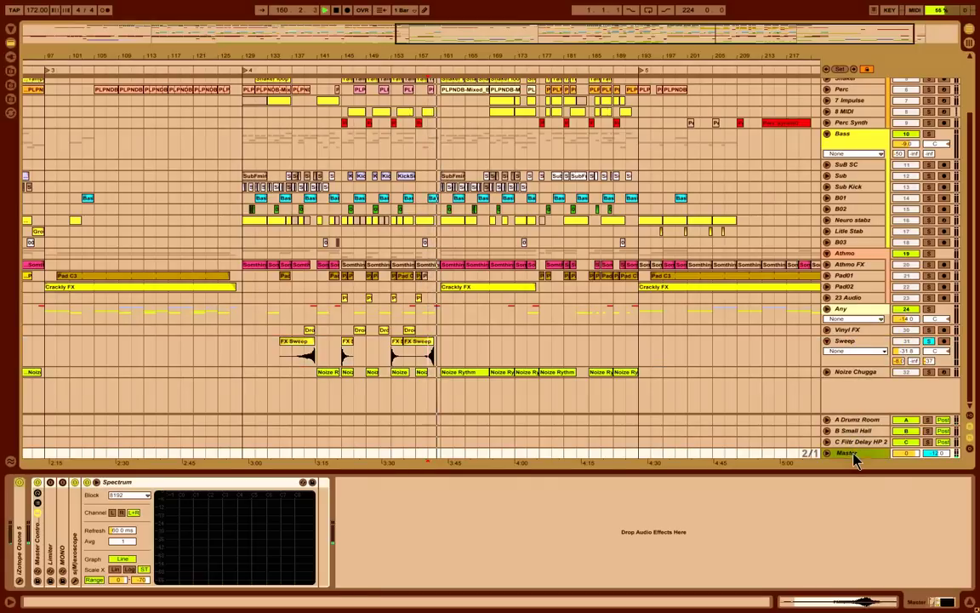
{"action": "key", "text": "space"}
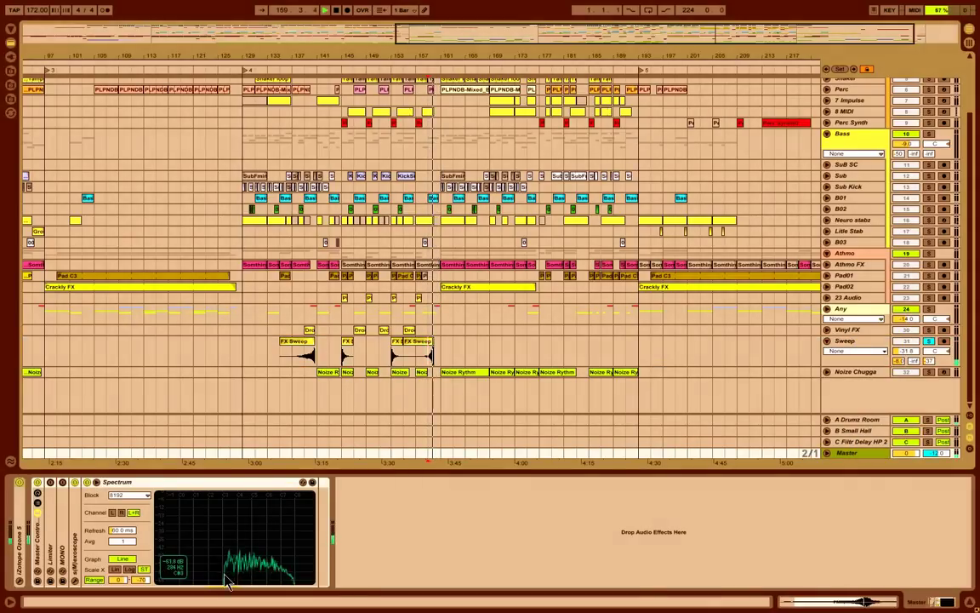
- Solo the Vinyl FX track and play its clip from bar 155 with the Master's Spectrum shown
{"action": "left_click", "coordinate": [407, 332]}
{"action": "left_click", "coordinate": [400, 372]}
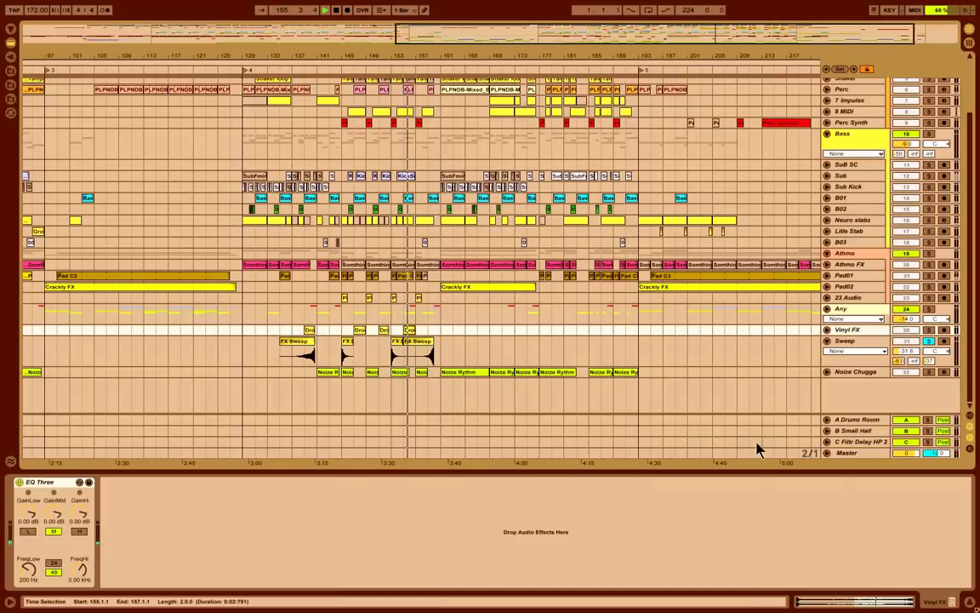
{"action": "left_click", "coordinate": [851, 454]}
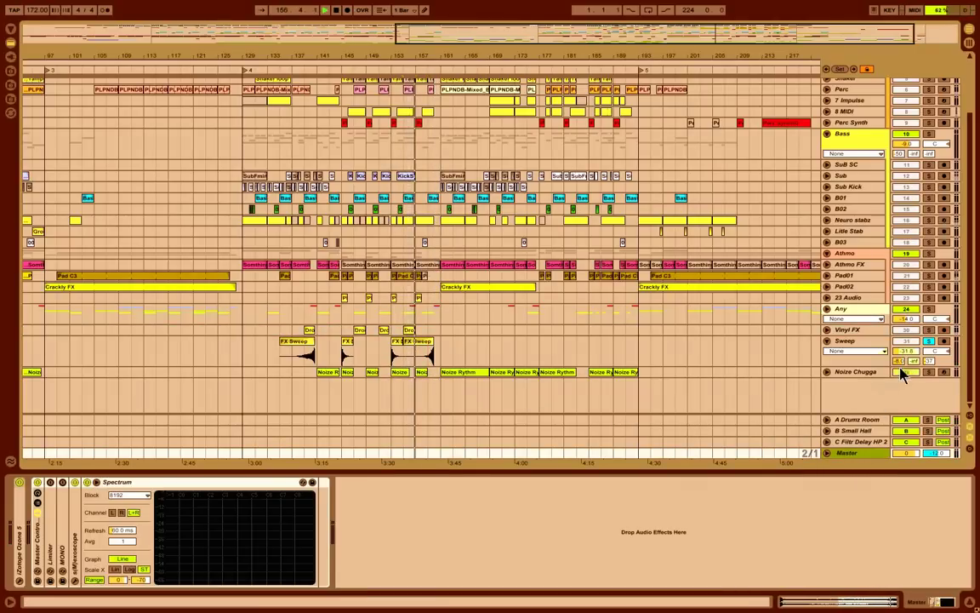
{"action": "left_click", "coordinate": [929, 330]}
{"action": "key", "text": "space"}
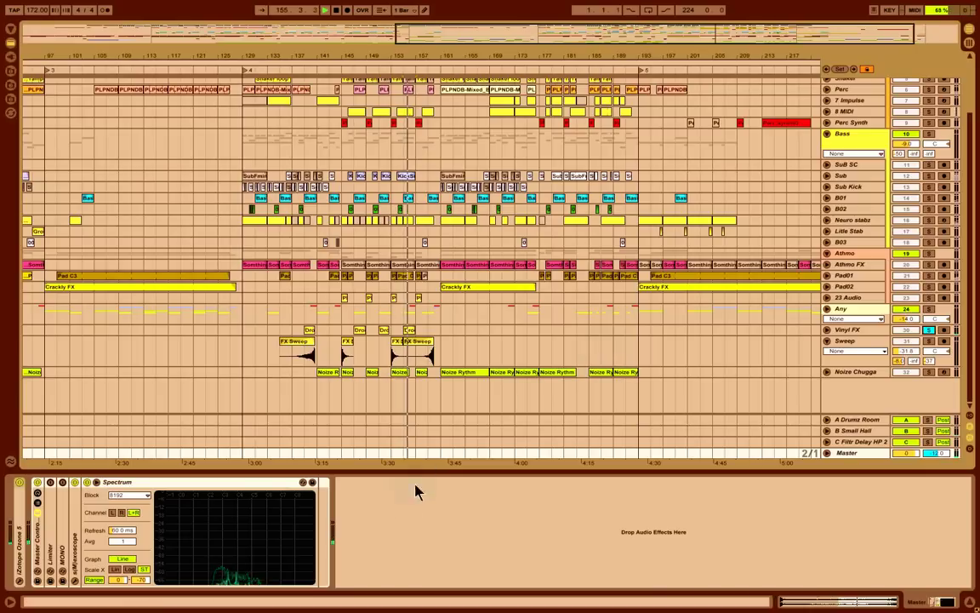
- Inspect the Droop Vinyl FX clip at bar 155 and its EQ Three, and replay it unsoloed against the Master's Spectrum
{"action": "left_click", "coordinate": [409, 335]}
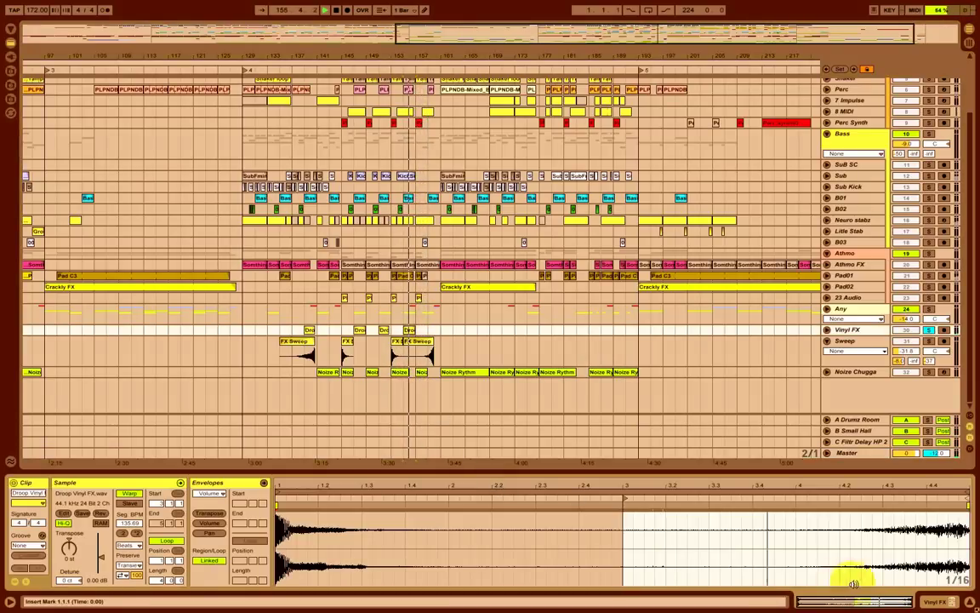
{"action": "left_click", "coordinate": [936, 604]}
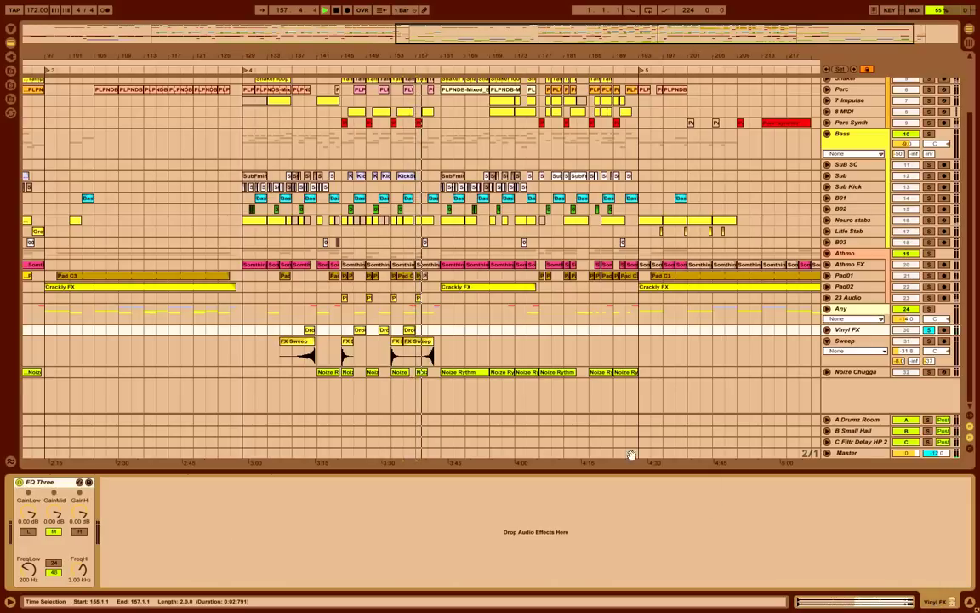
{"action": "left_click", "coordinate": [846, 454]}
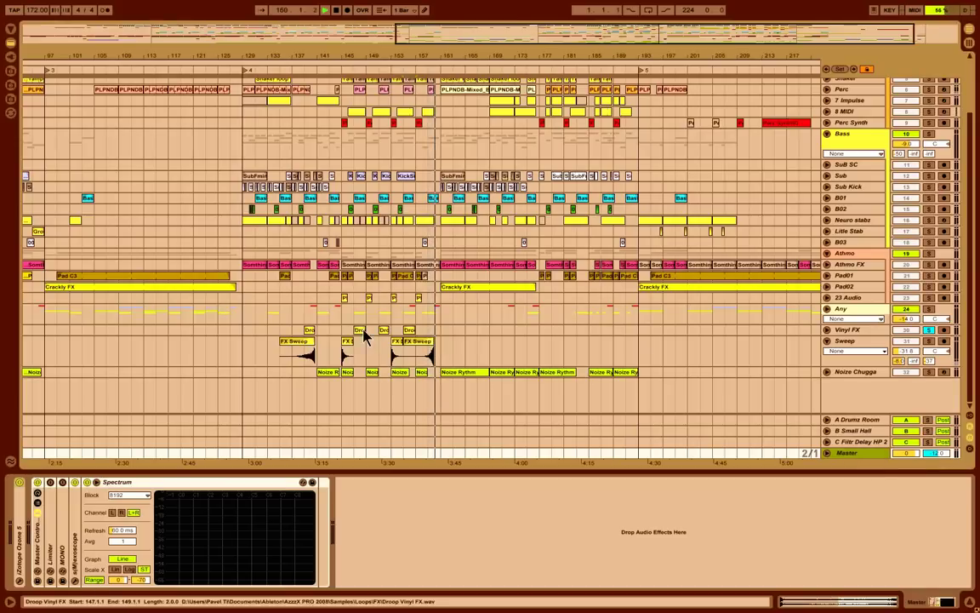
{"action": "key", "text": "space"}
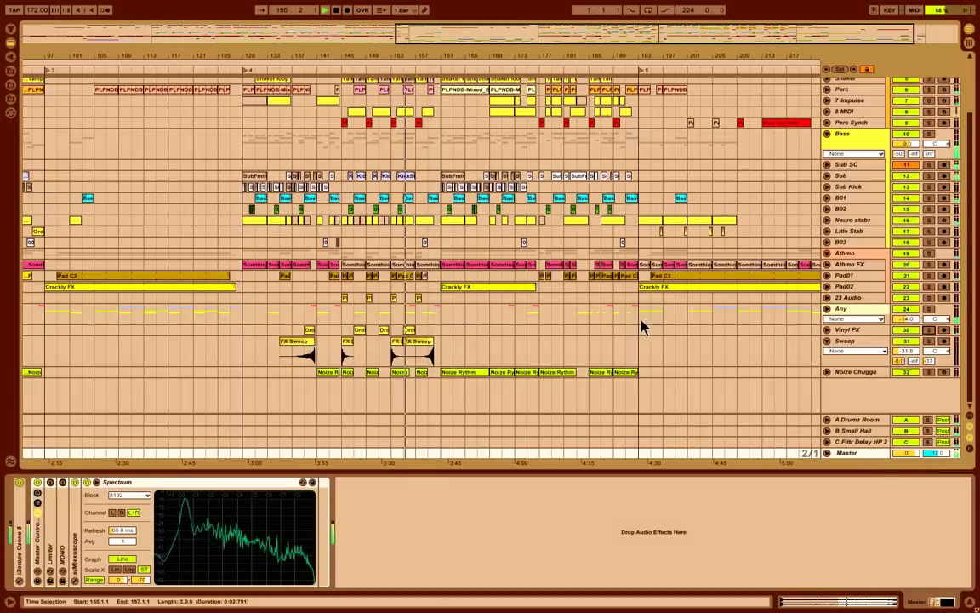
- Inspect the effect chains of the A Drumz Room, B Small Hall and C Filtr Delay HP return tracks during playback
{"action": "left_click", "coordinate": [855, 420]}
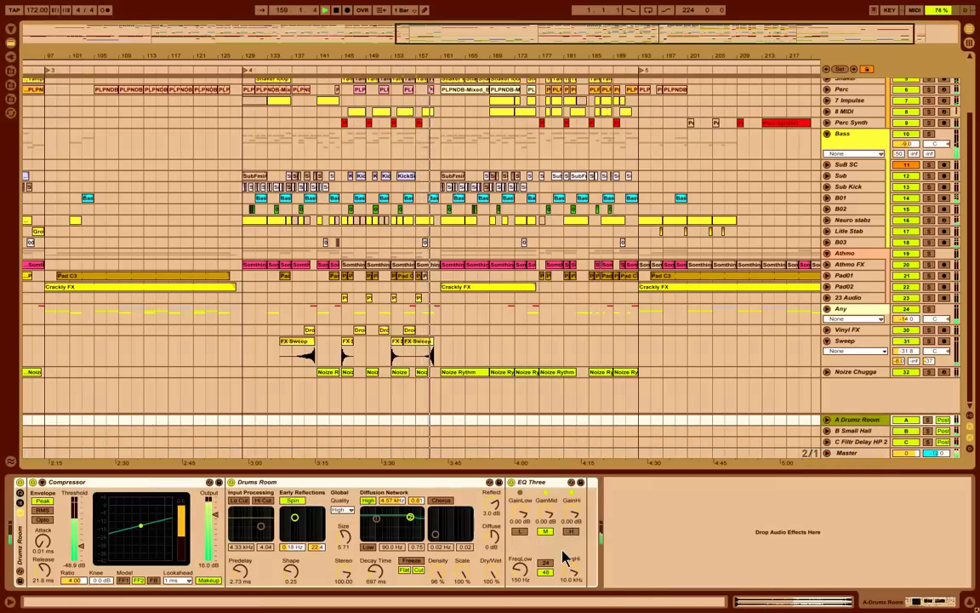
{"action": "left_click", "coordinate": [857, 431]}
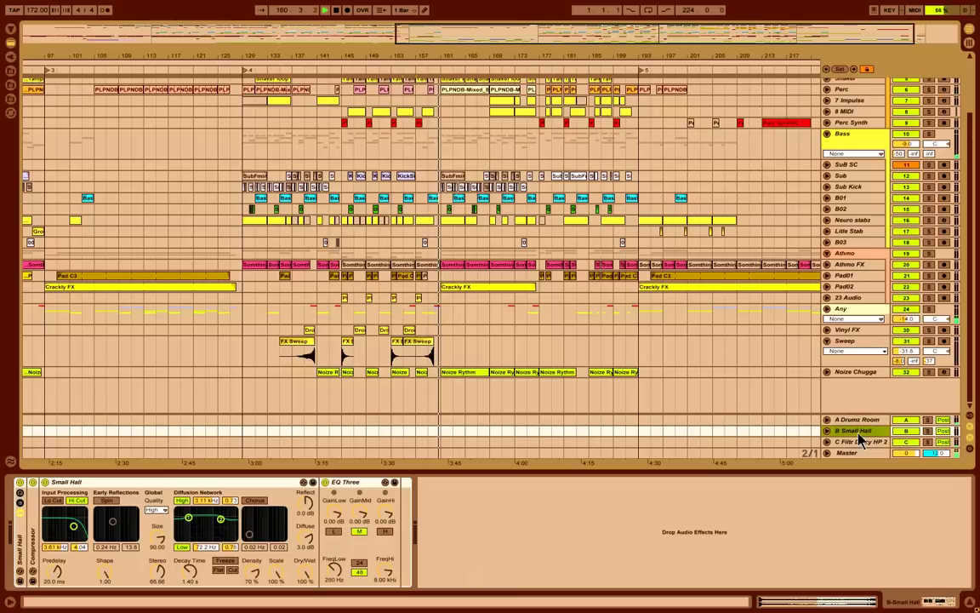
{"action": "left_click", "coordinate": [857, 442]}
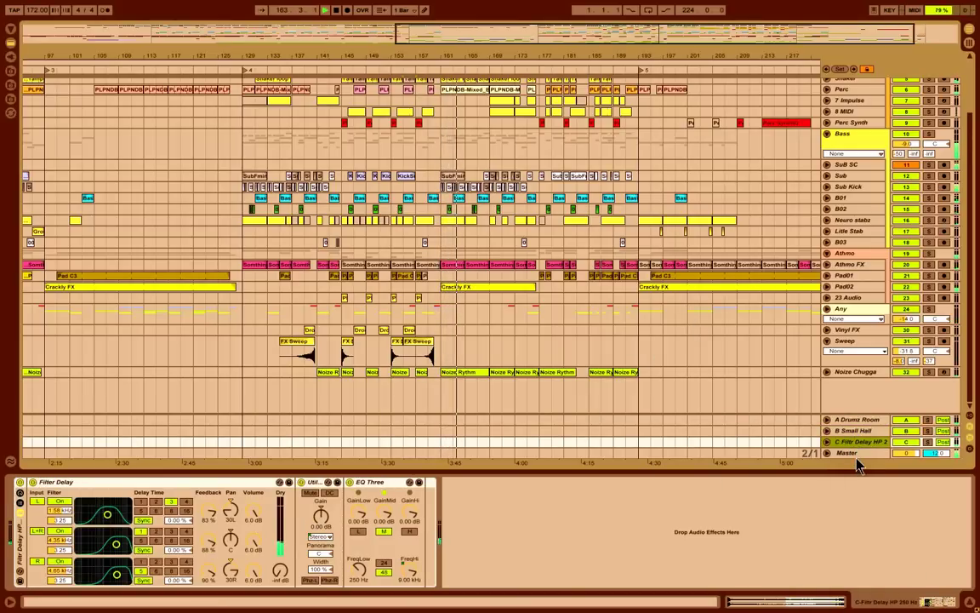
- Collapse the device view and show the whole arrangement from bar 1 to its end
{"action": "left_click_drag", "start_coordinate": [625, 474], "coordinate": [589, 576]}
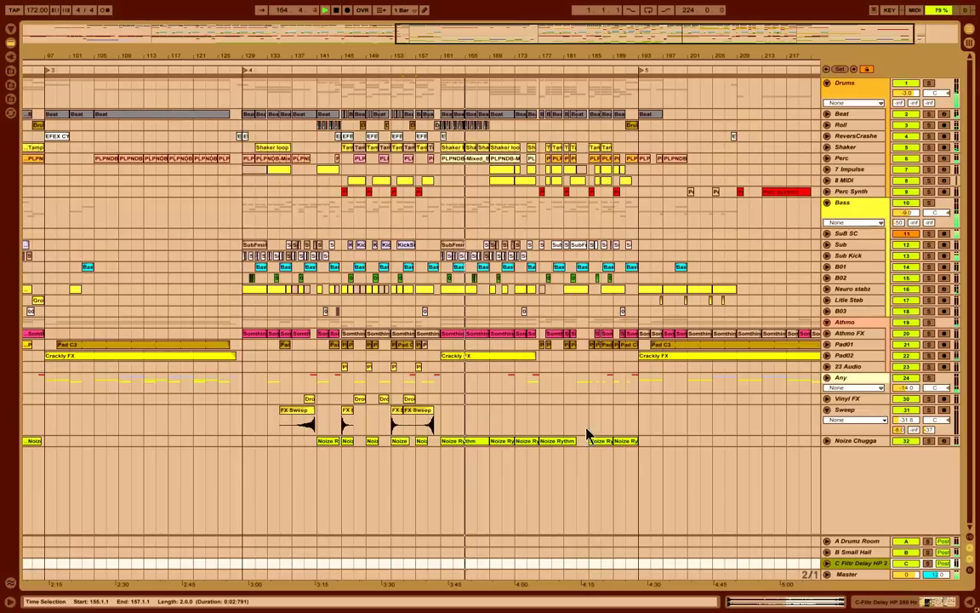
{"action": "left_click_drag", "start_coordinate": [460, 54], "coordinate": [458, 53]}
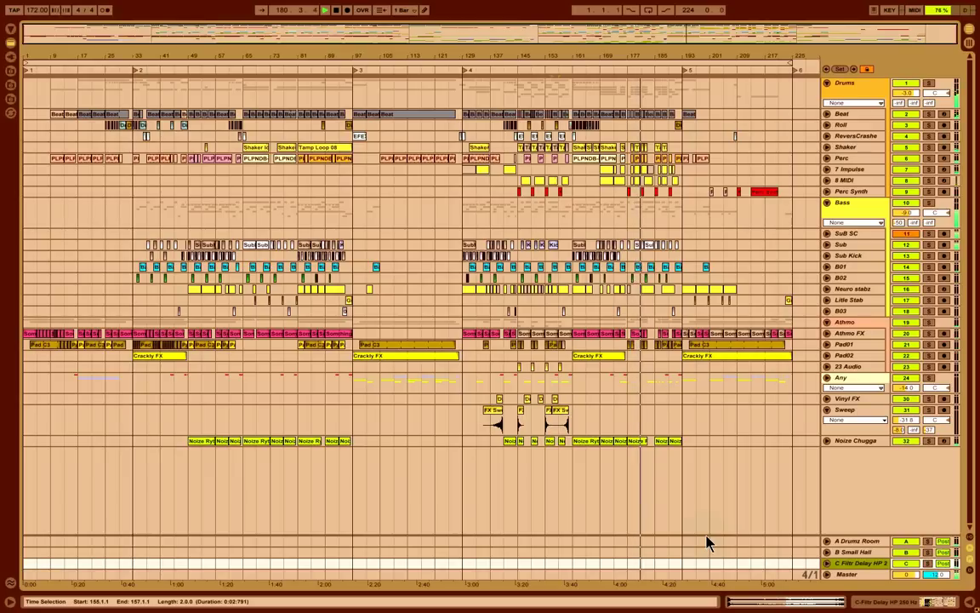
- Switch to CamStudio, restore its recorder window and place it in the empty area below the Noize Chugga track as the arrangement plays
{"action": "key", "text": "super"}
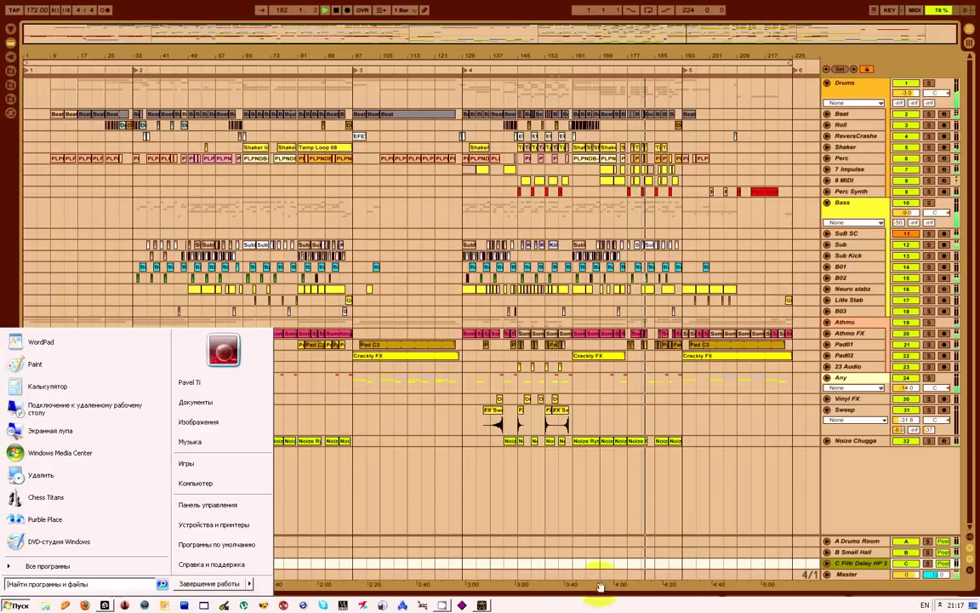
{"action": "right_click", "coordinate": [442, 603]}
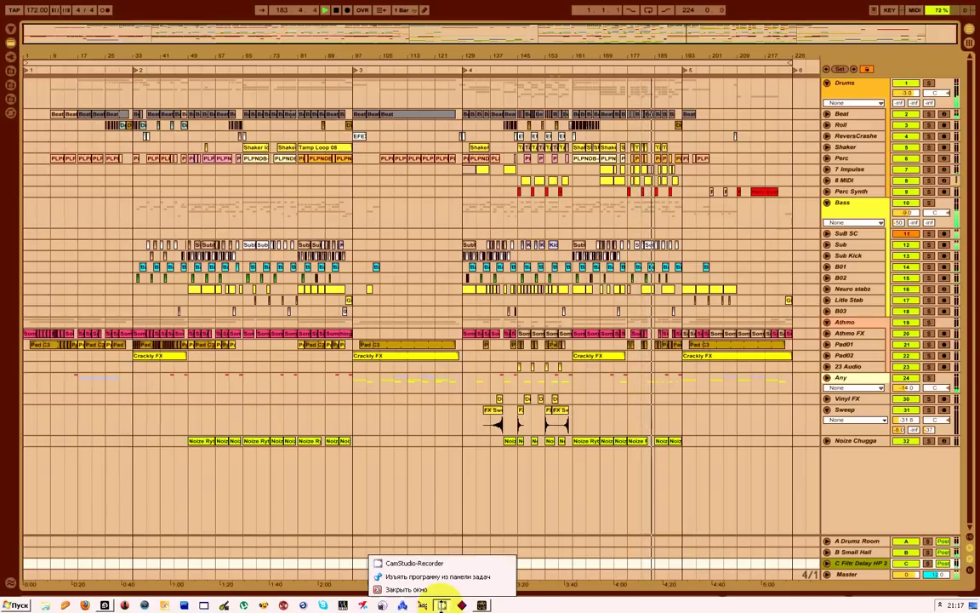
{"action": "left_click", "coordinate": [421, 564]}
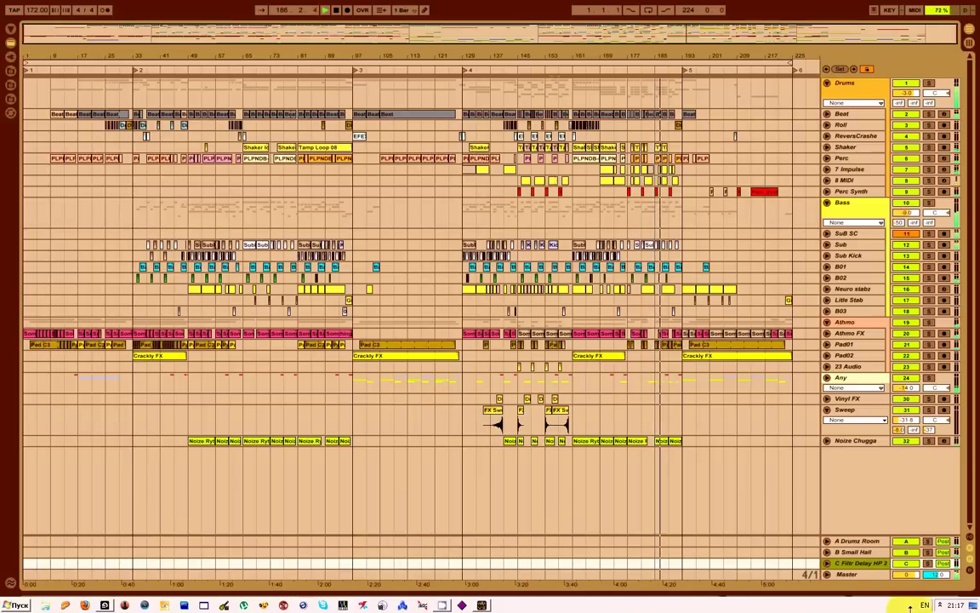
{"action": "left_click", "coordinate": [940, 604]}
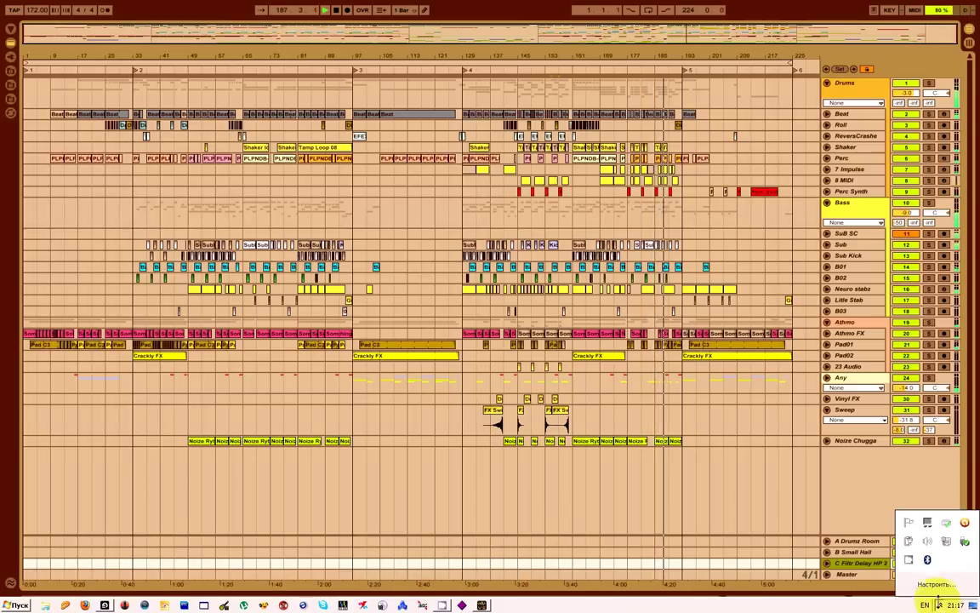
{"action": "left_click", "coordinate": [909, 559]}
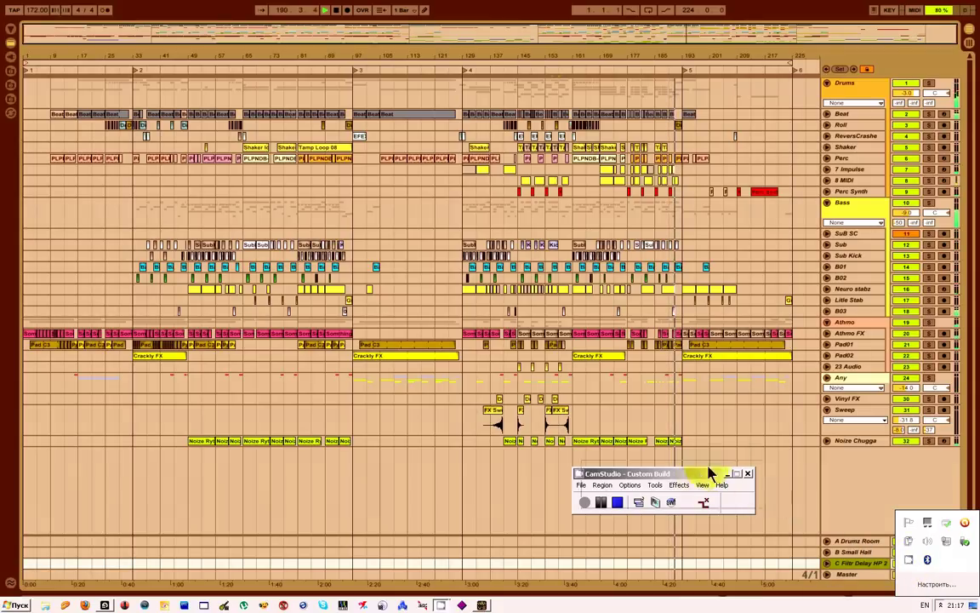
{"action": "left_click_drag", "start_coordinate": [742, 432], "coordinate": [816, 483]}
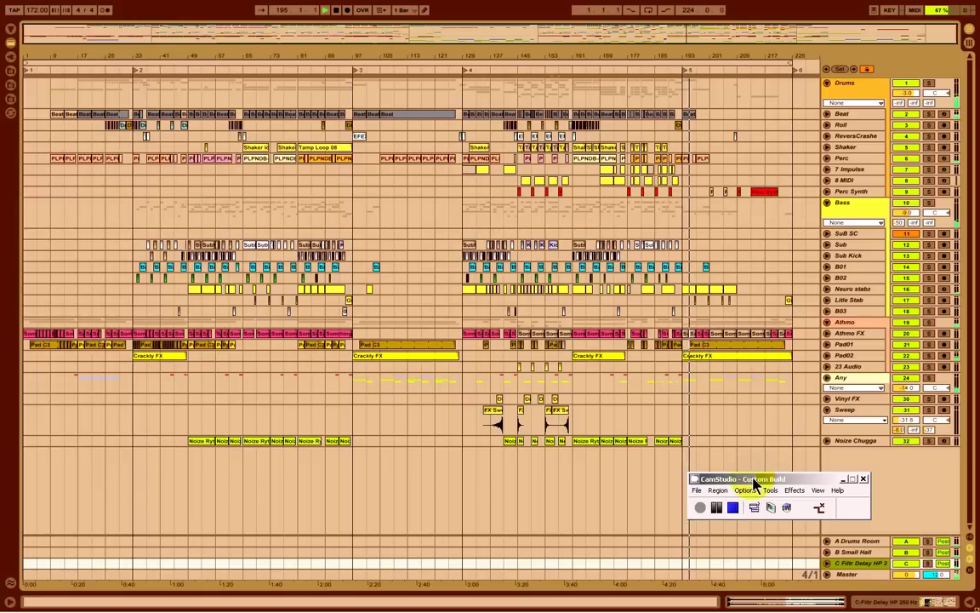
{"action": "left_click_drag", "start_coordinate": [719, 481], "coordinate": [681, 477]}
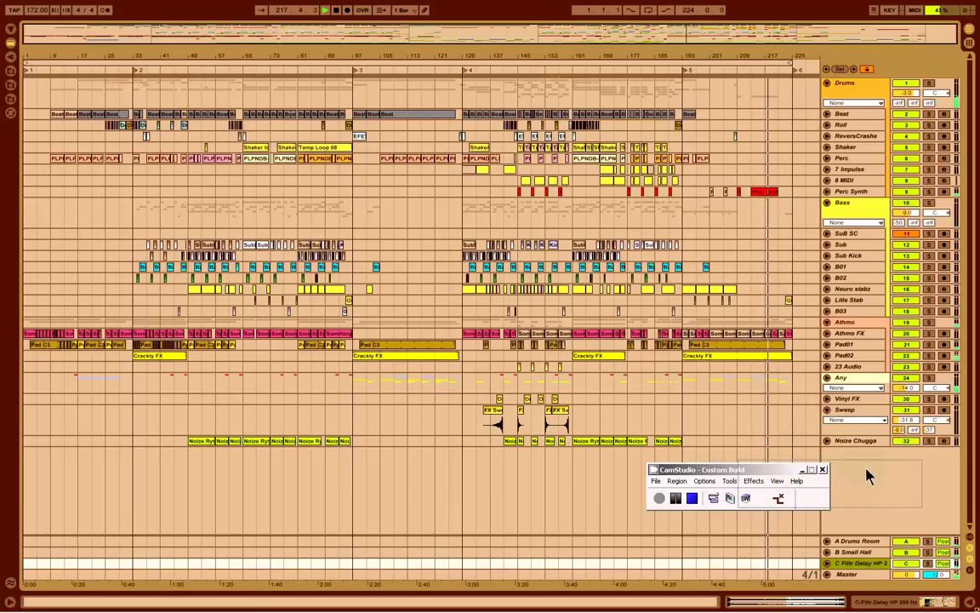
{"action": "left_click_drag", "start_coordinate": [772, 471], "coordinate": [865, 468]}
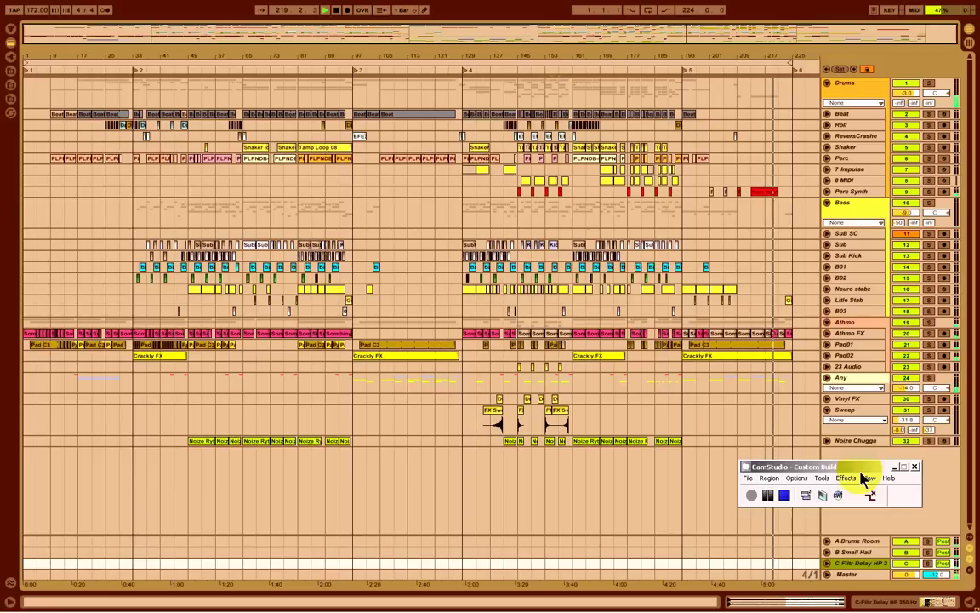